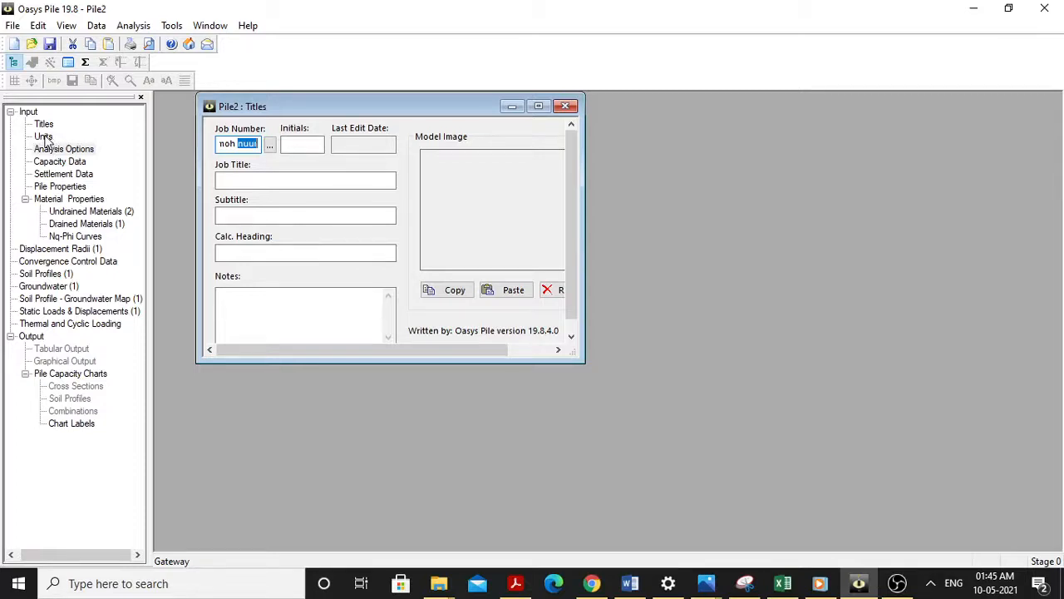
# Review the project's units and the analysis options, accepting both sets of settings
pyautogui.doubleClick(44, 138)
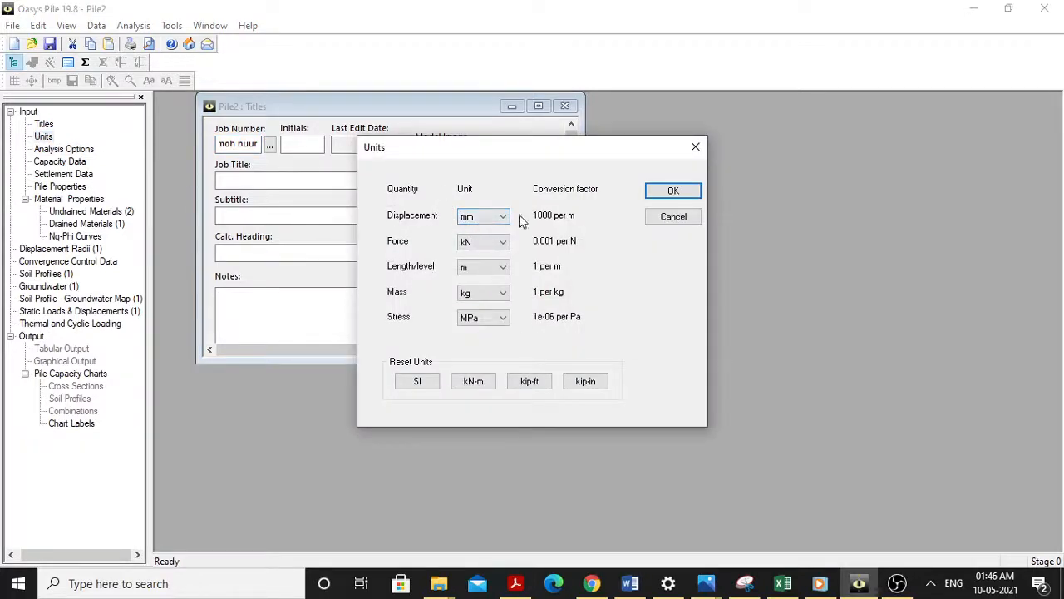
pyautogui.click(483, 241)
pyautogui.click(675, 191)
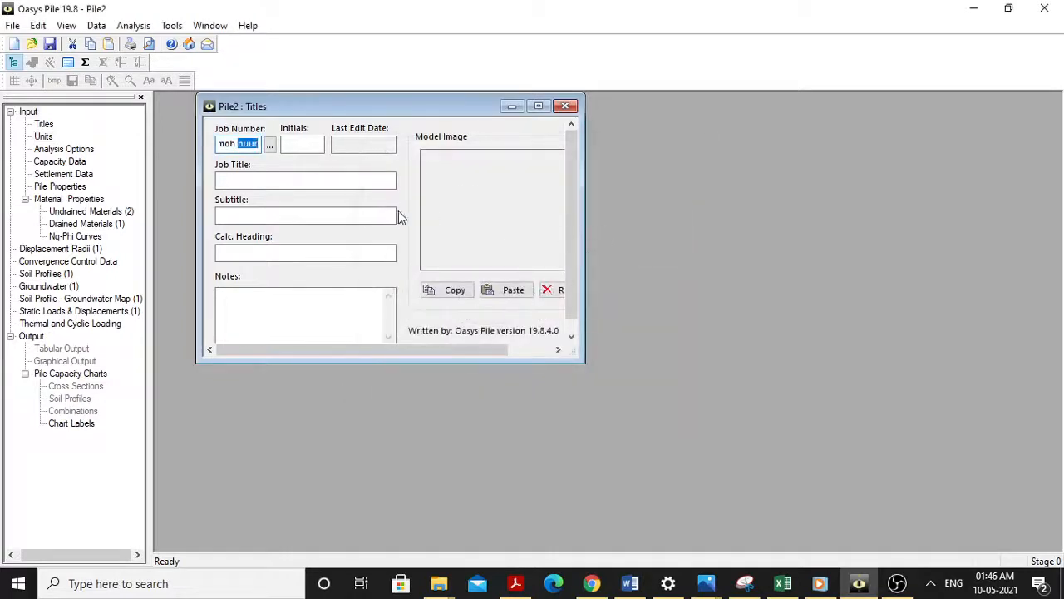
pyautogui.doubleClick(83, 151)
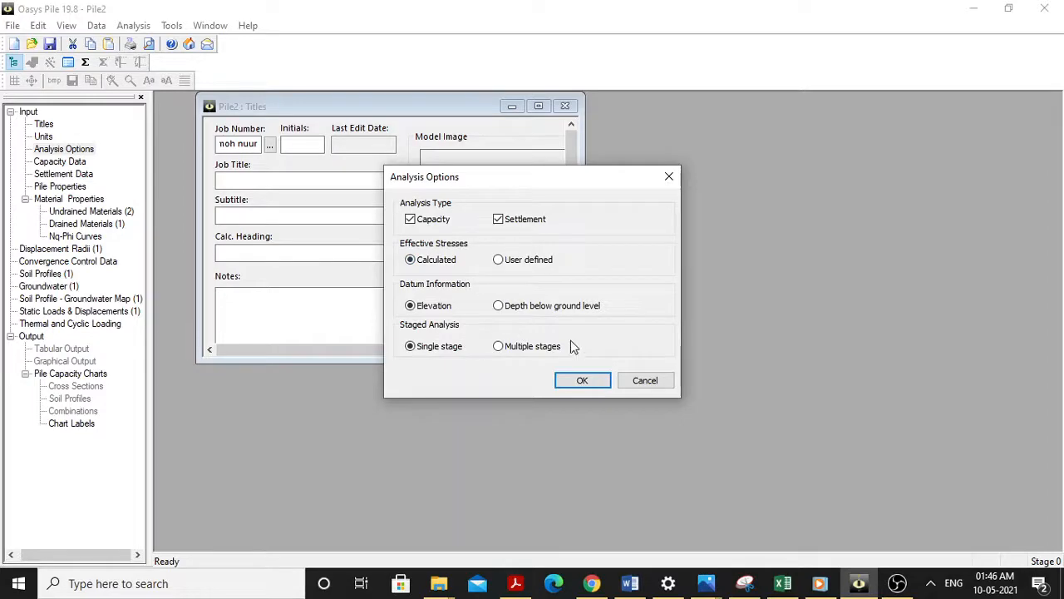
pyautogui.click(582, 381)
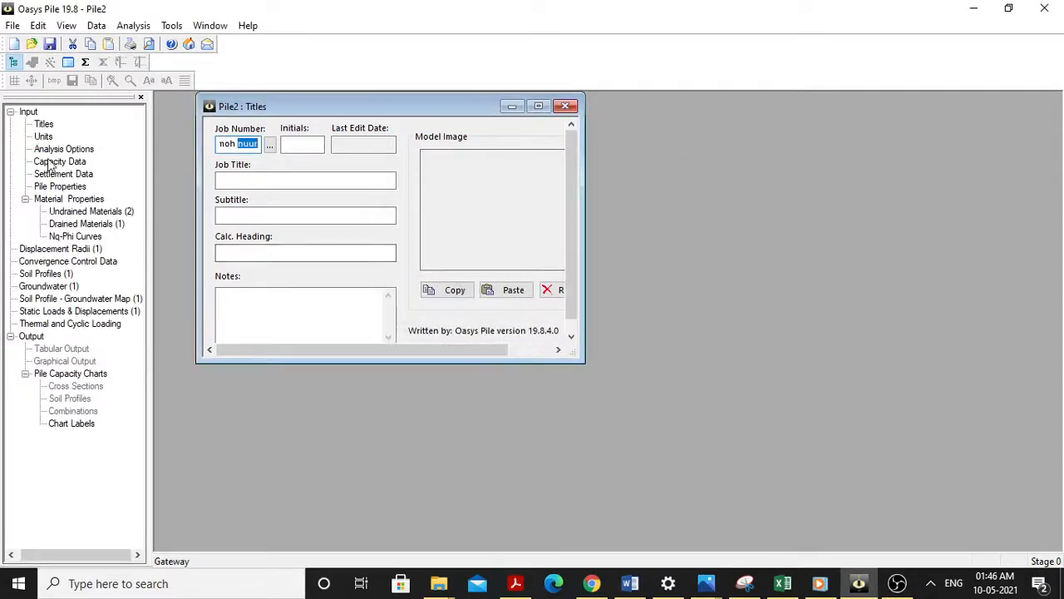
# Examine the capacity calculation method, the available country codes and the partial factors for EC7 (U.K. National Annex)
pyautogui.doubleClick(59, 162)
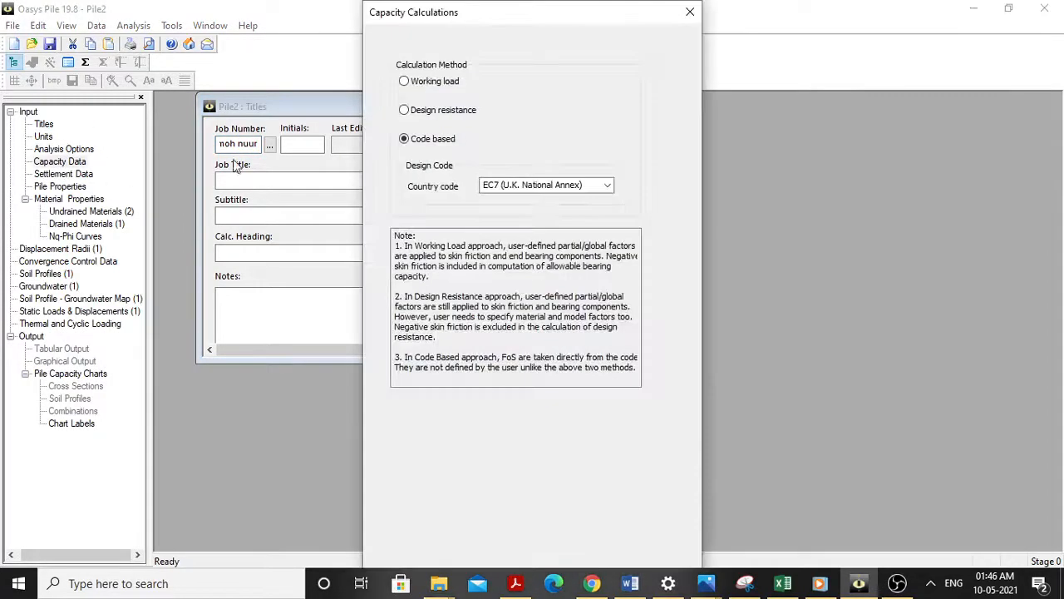
pyautogui.click(542, 188)
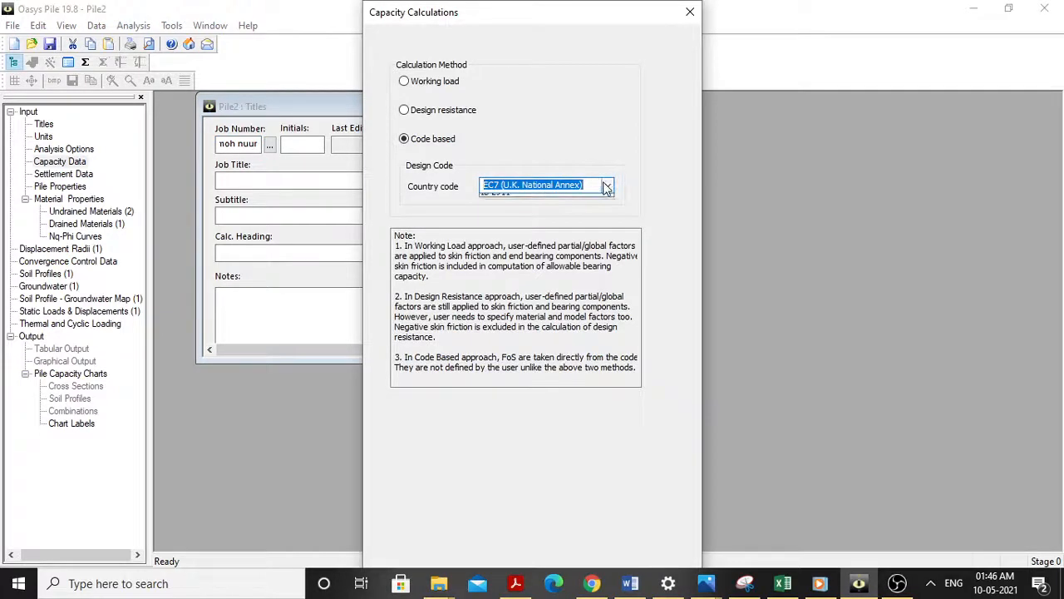
pyautogui.click(607, 185)
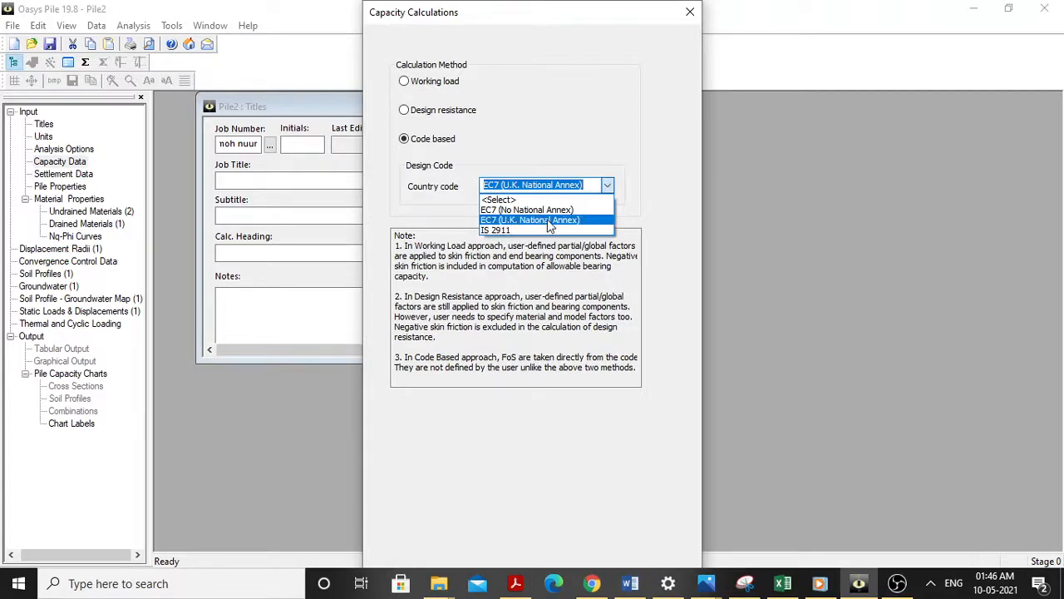
pyautogui.click(661, 152)
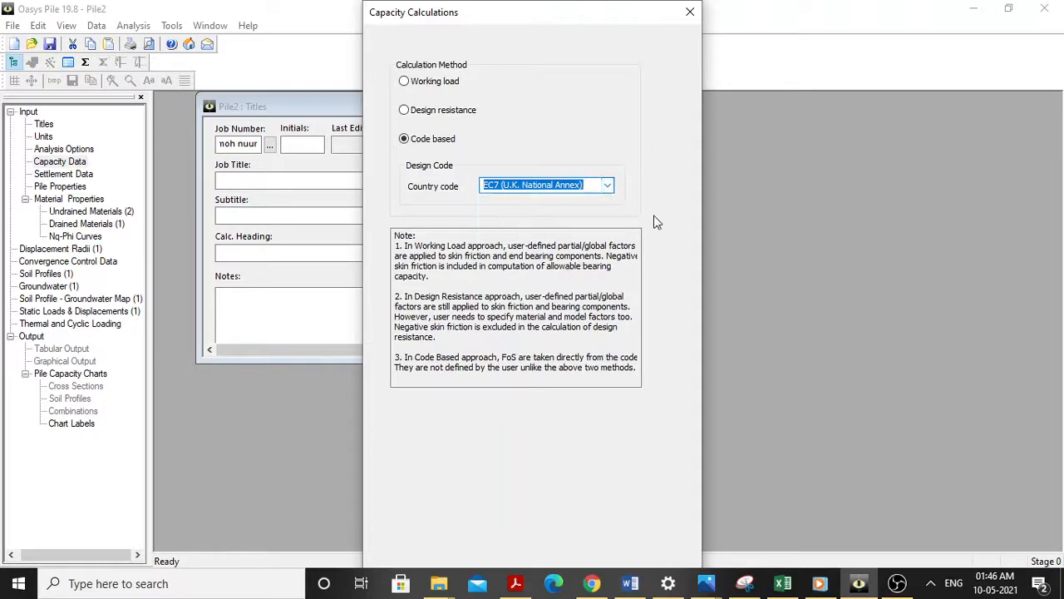
pyautogui.press('Return')
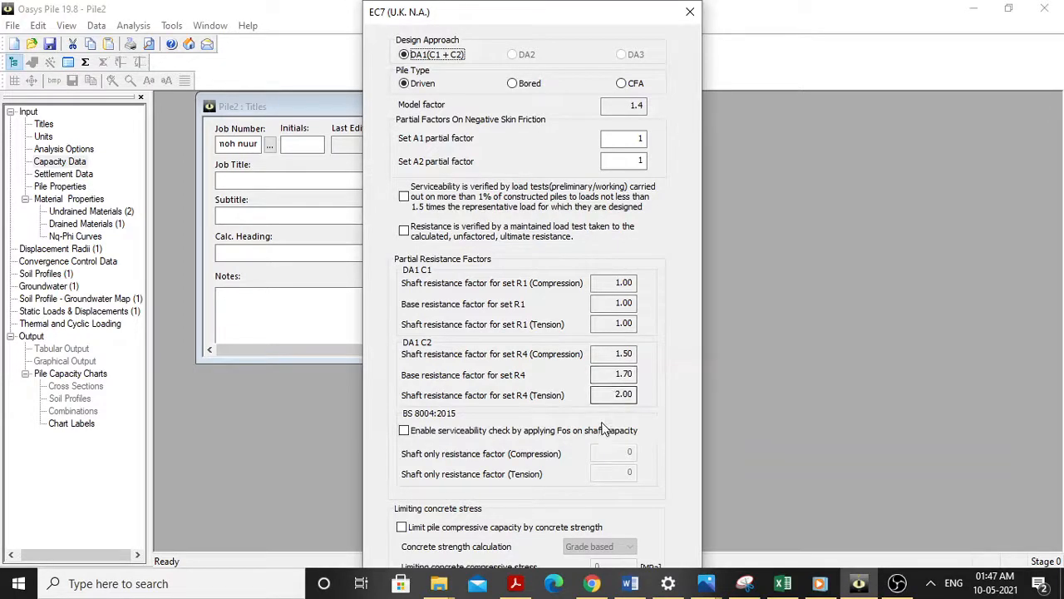
pyautogui.press('Escape')
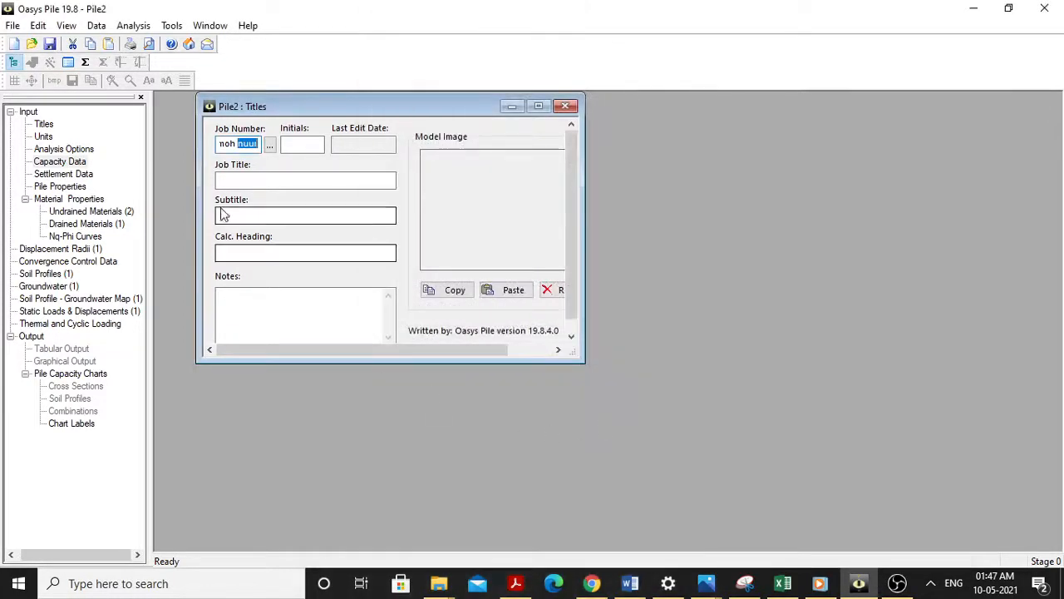
# Review the settlement data, including the soil moduli, number of pile elements and number of increments, and accept them
pyautogui.click(80, 176)
pyautogui.doubleClick(80, 176)
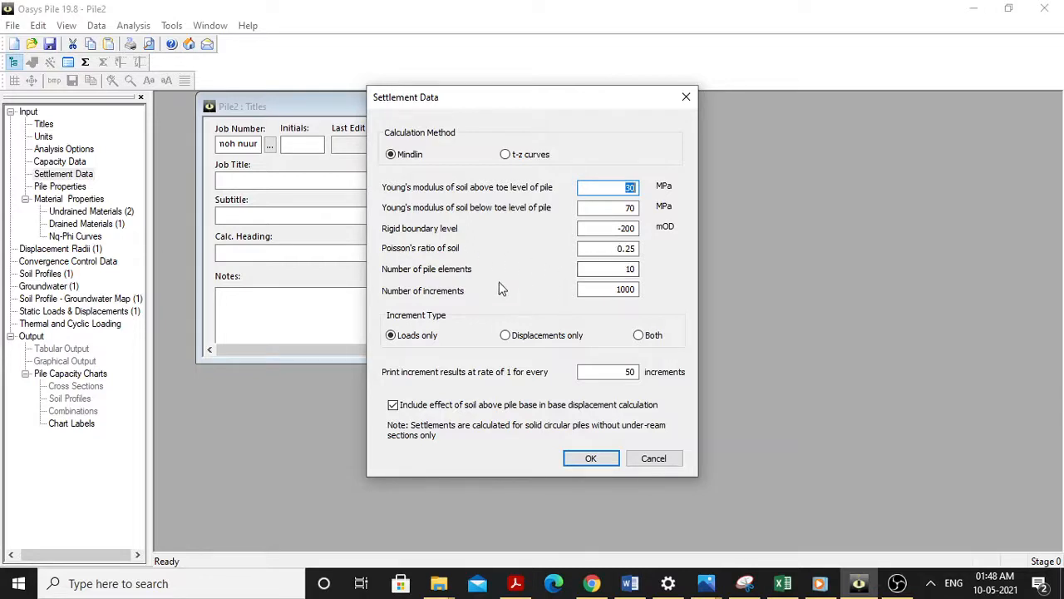
pyautogui.click(628, 268)
pyautogui.moveTo(616, 289); pyautogui.dragTo(635, 289)
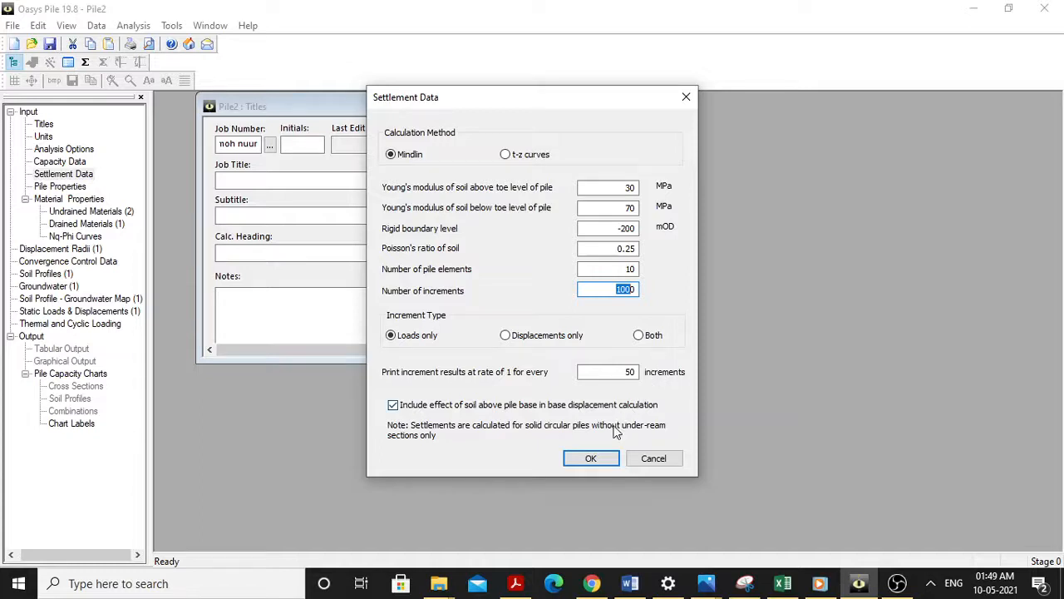
pyautogui.click(591, 458)
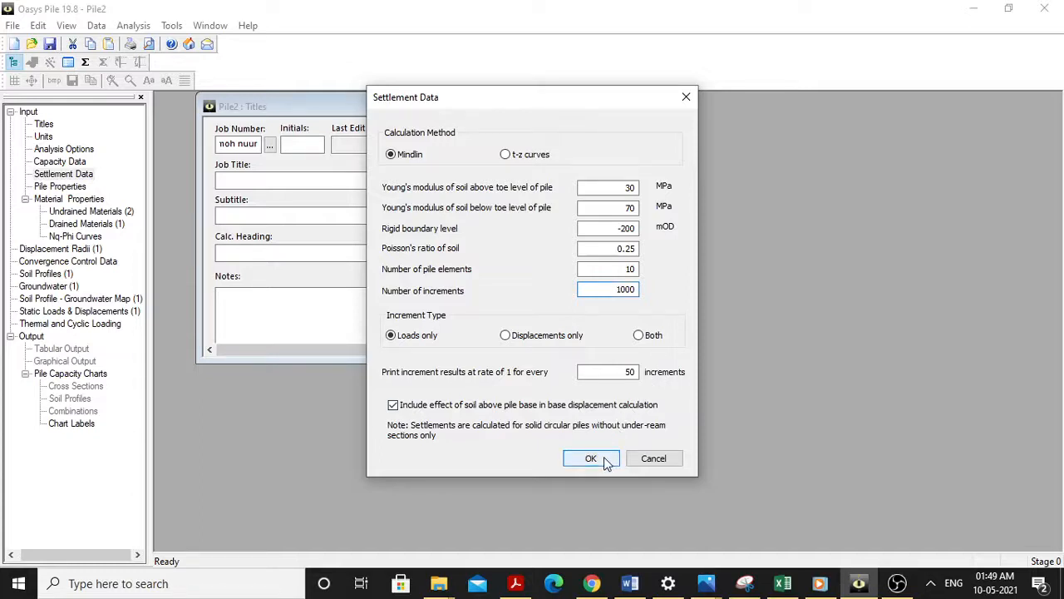
# Examine the pile cross-section options, material type, compression Young's modulus and pile head condition, and continue to the pile lengths
pyautogui.doubleClick(60, 186)
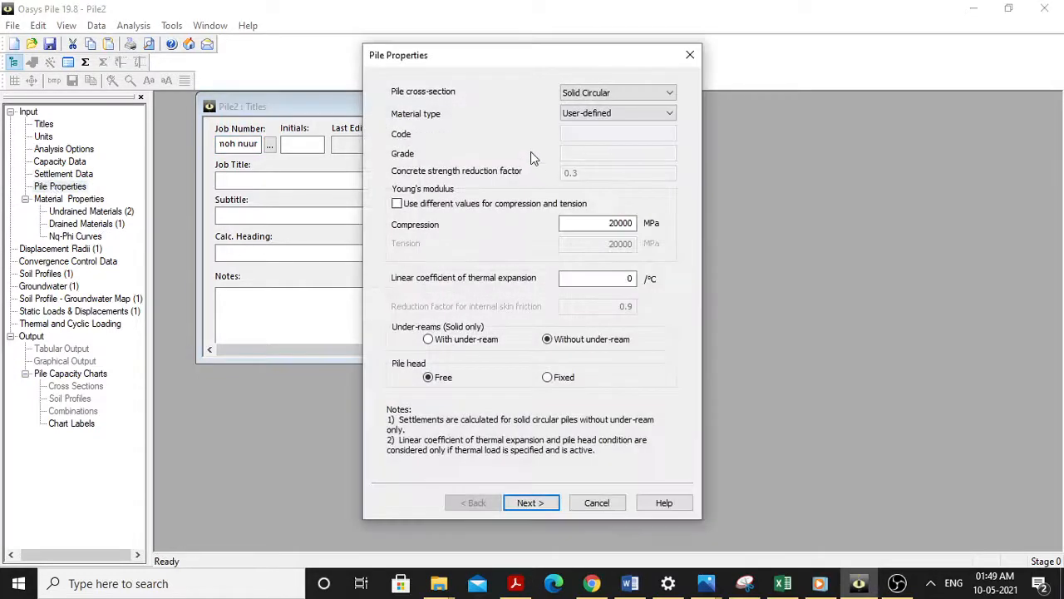
pyautogui.click(589, 94)
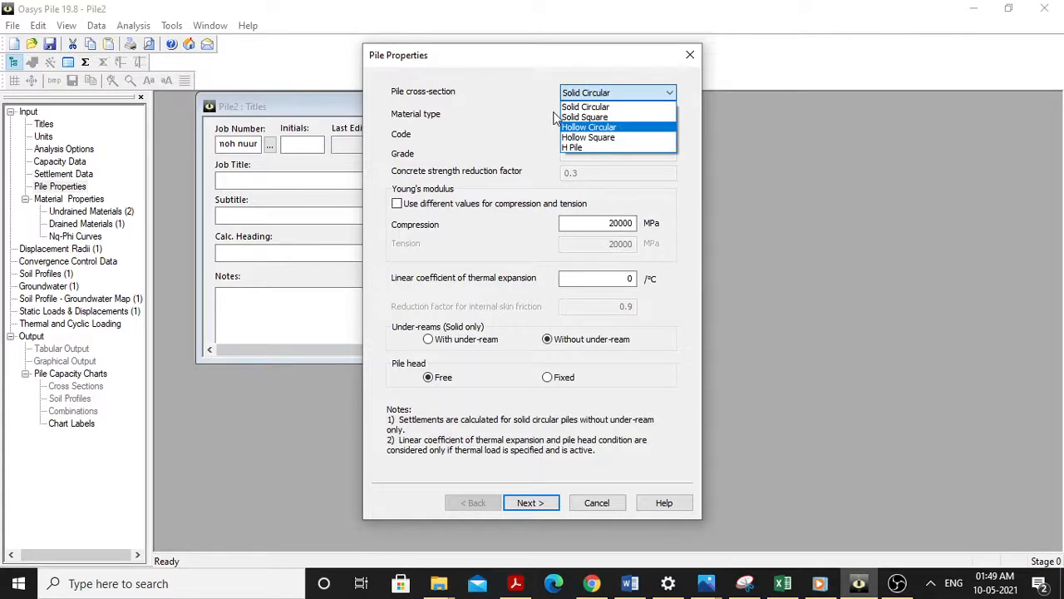
pyautogui.click(528, 112)
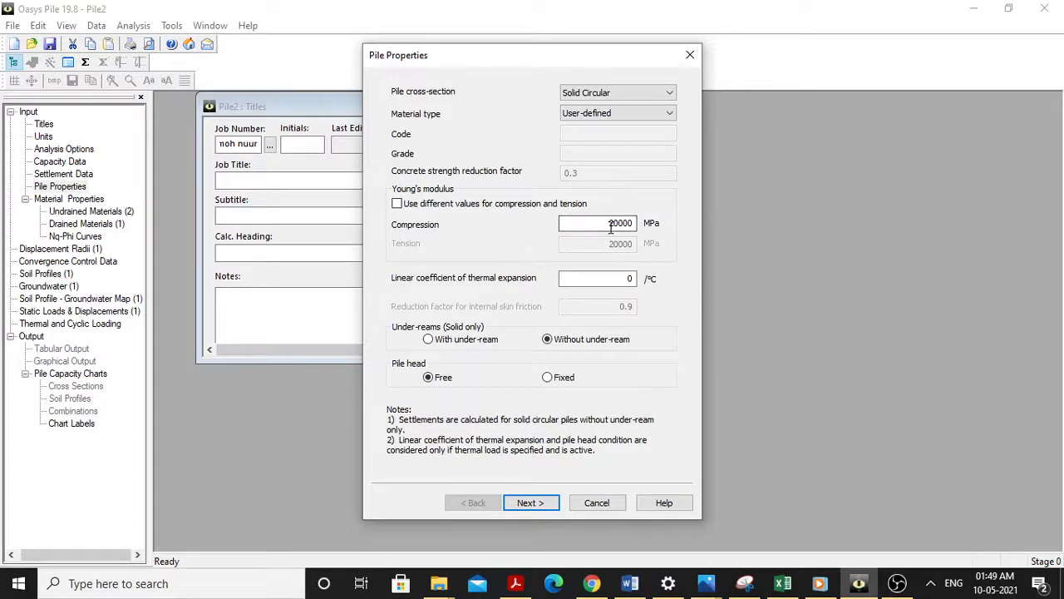
pyautogui.moveTo(610, 225); pyautogui.dragTo(631, 226)
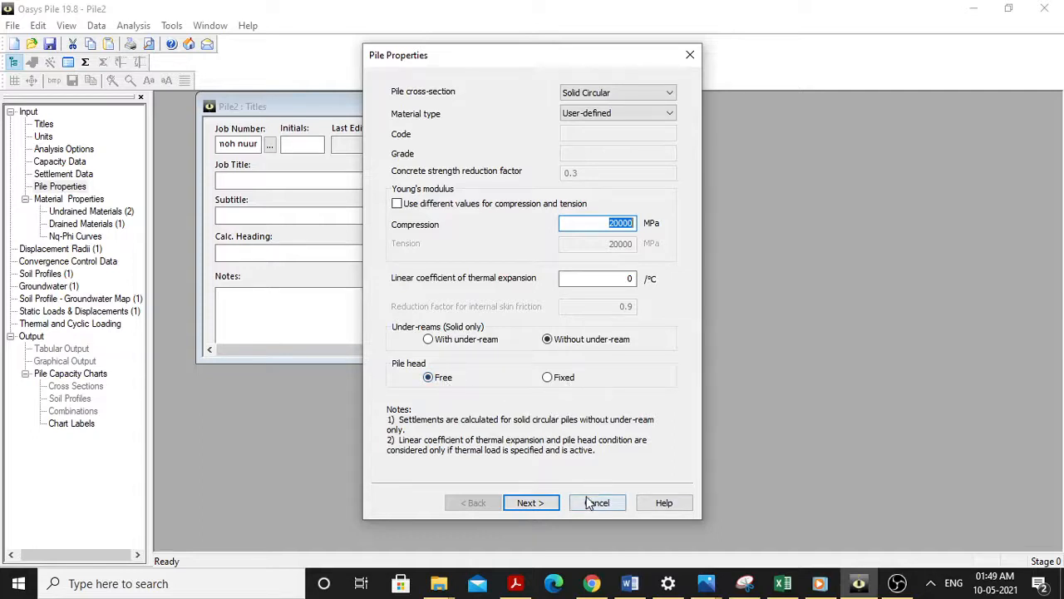
pyautogui.click(544, 504)
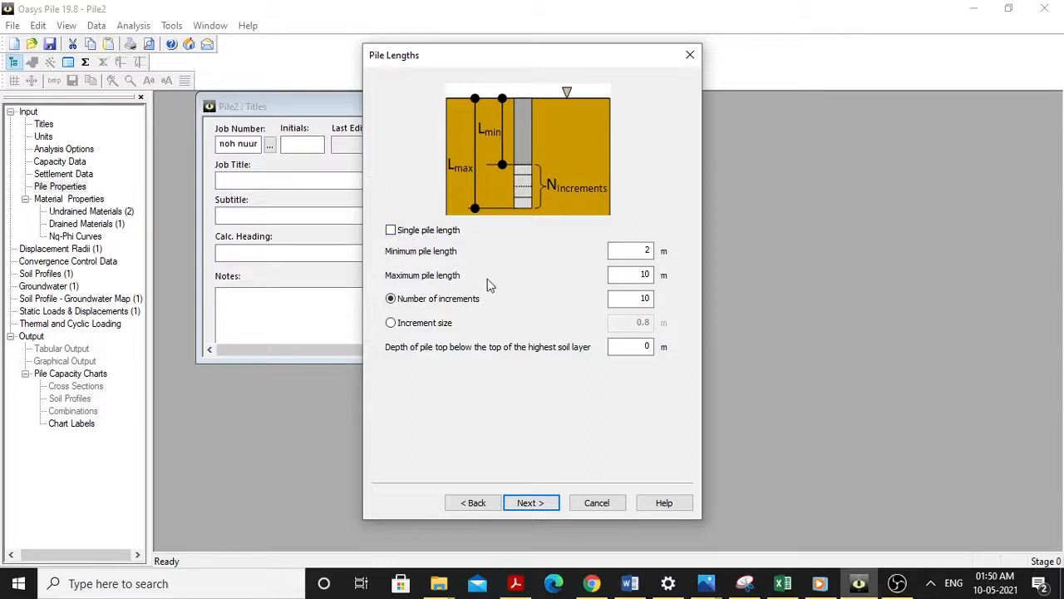
# Check the single-length option, pile length range, increments, top depth and cross-section dimensions, and complete the pile properties
pyautogui.click(391, 231)
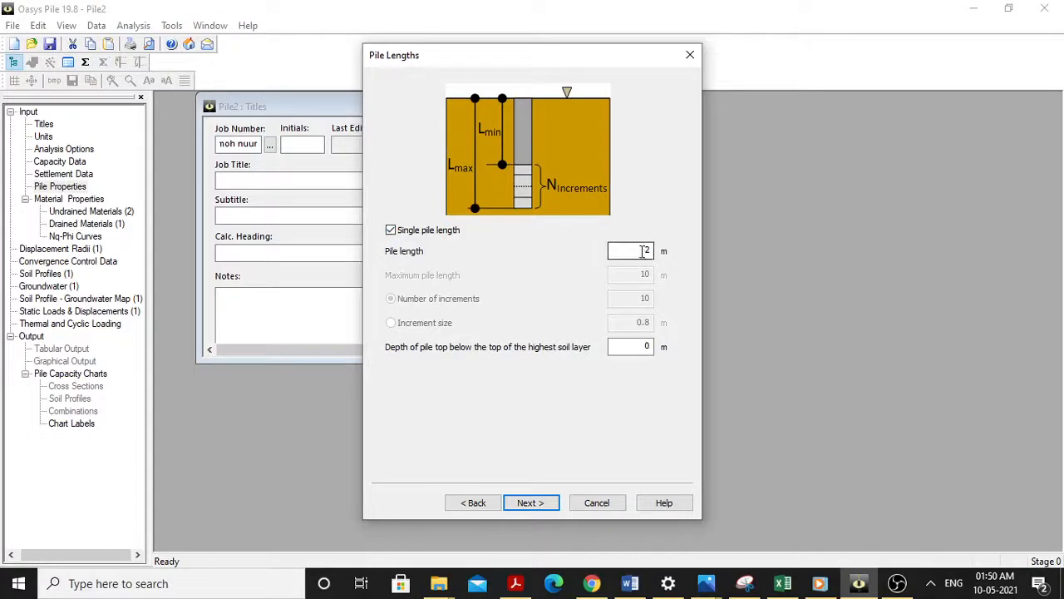
pyautogui.click(390, 230)
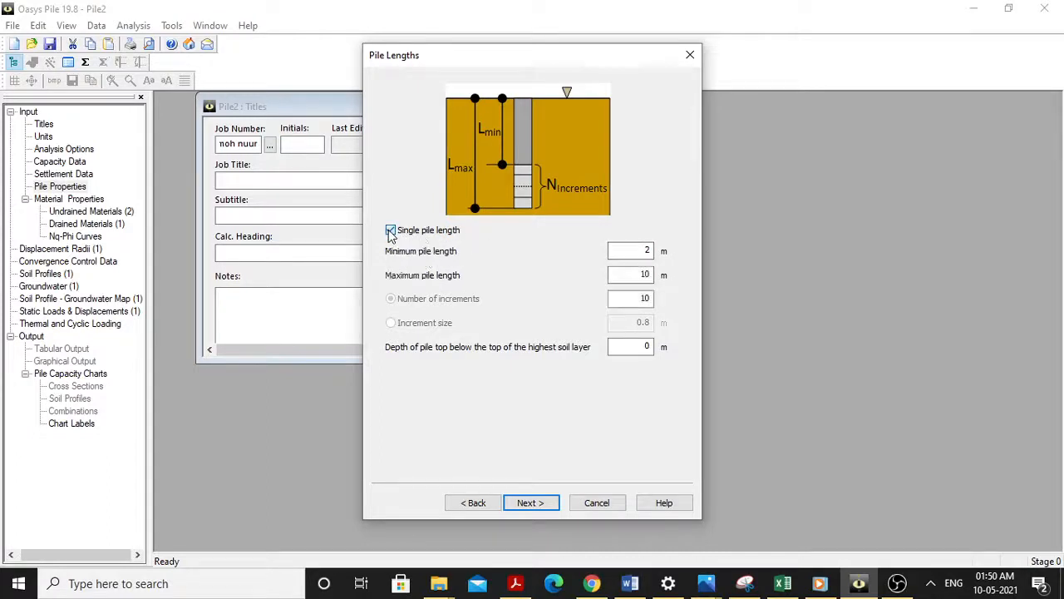
pyautogui.click(649, 275)
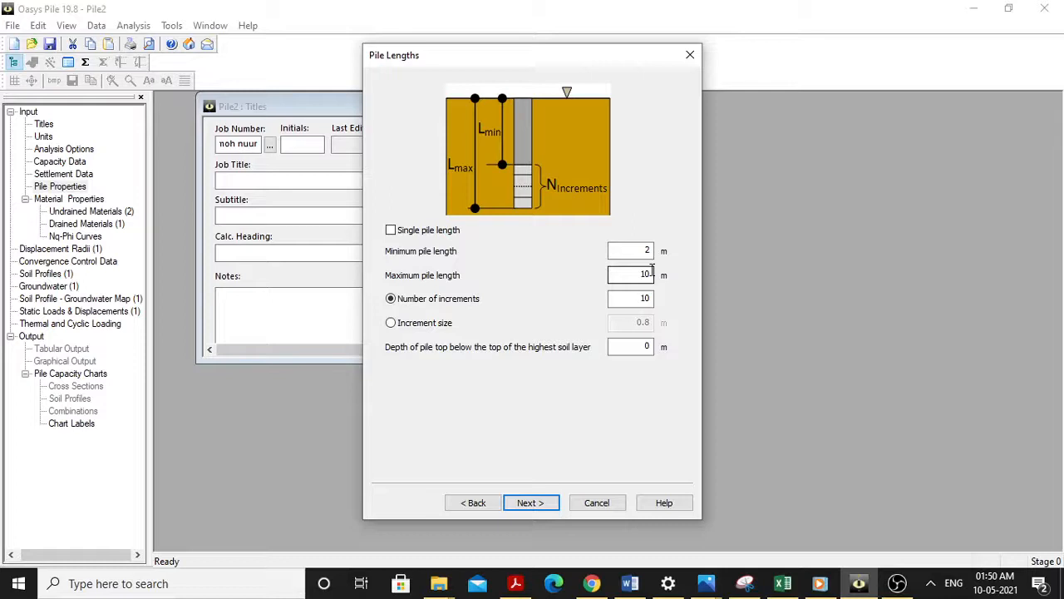
pyautogui.click(645, 250)
pyautogui.click(647, 275)
pyautogui.click(649, 301)
pyautogui.doubleClick(645, 348)
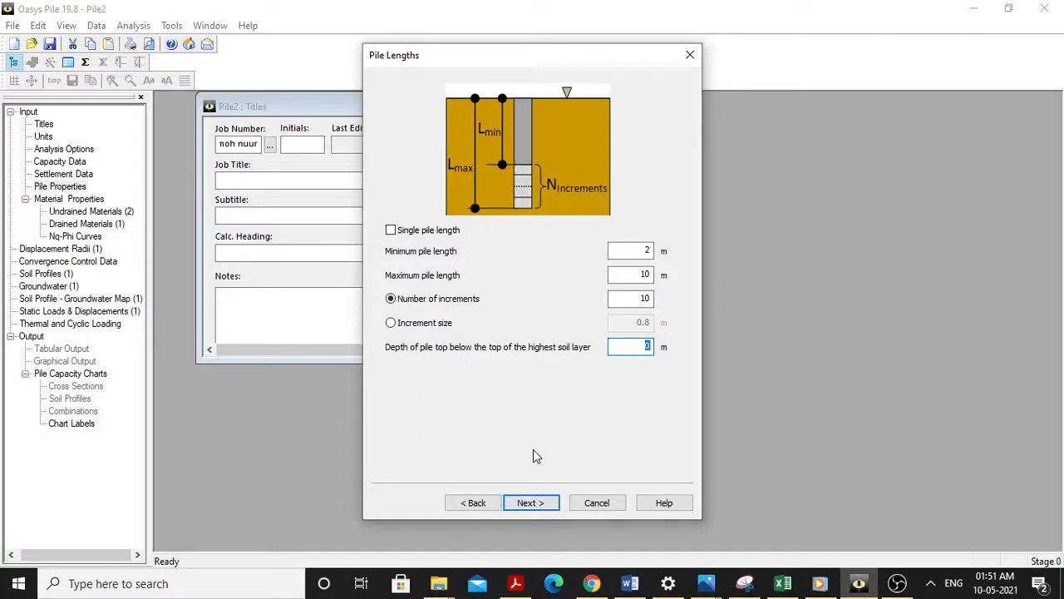
pyautogui.click(542, 504)
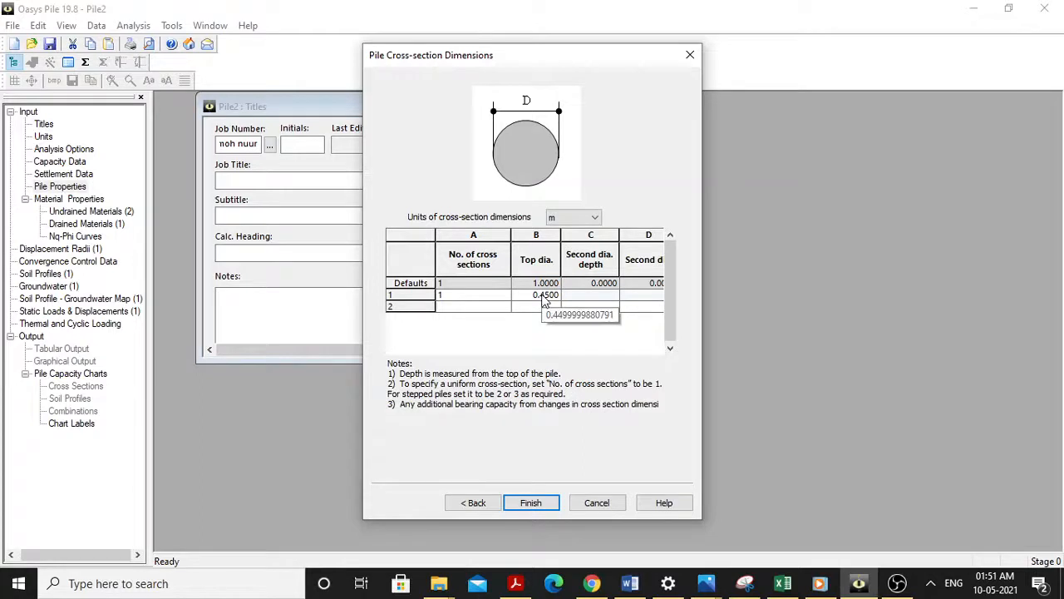
pyautogui.click(544, 503)
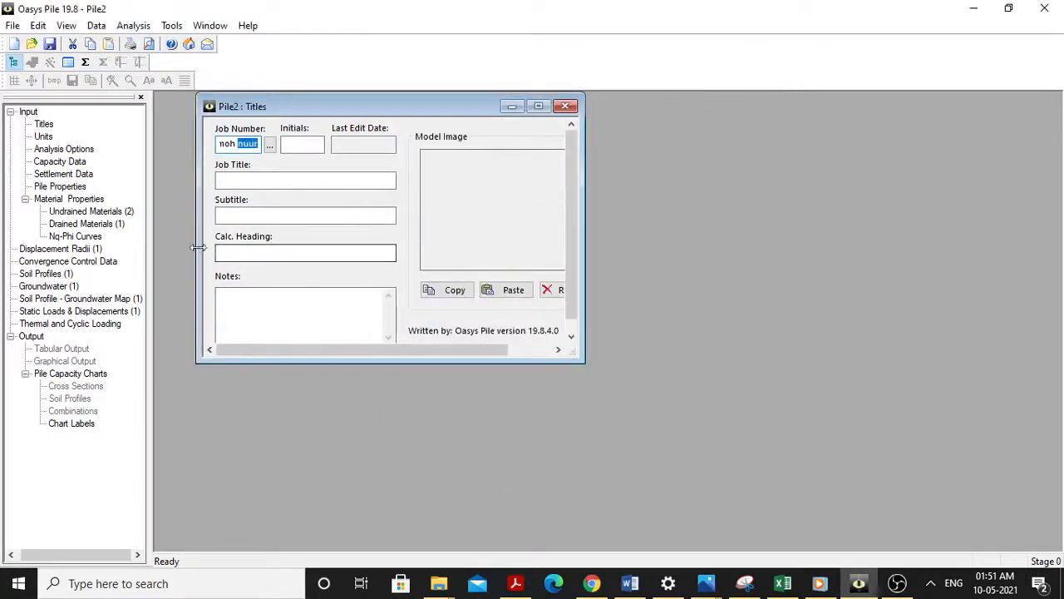
# Examine the undrained materials' unit weight, soil strength, skin friction and end bearing data, and close the table
pyautogui.click(91, 214)
pyautogui.doubleClick(91, 213)
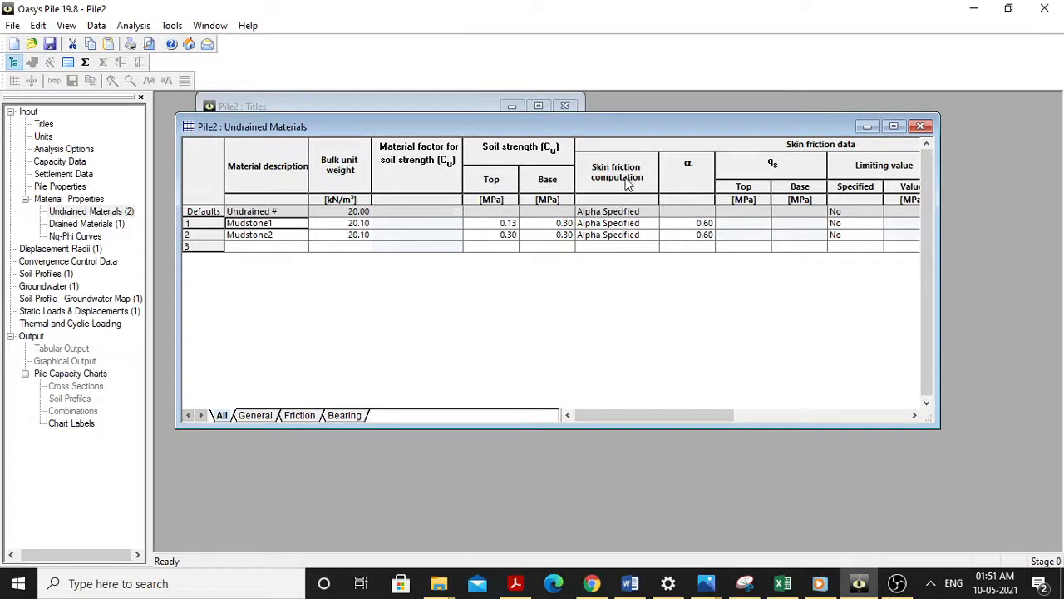
pyautogui.moveTo(592, 416); pyautogui.dragTo(571, 413)
pyautogui.moveTo(627, 415); pyautogui.dragTo(670, 423)
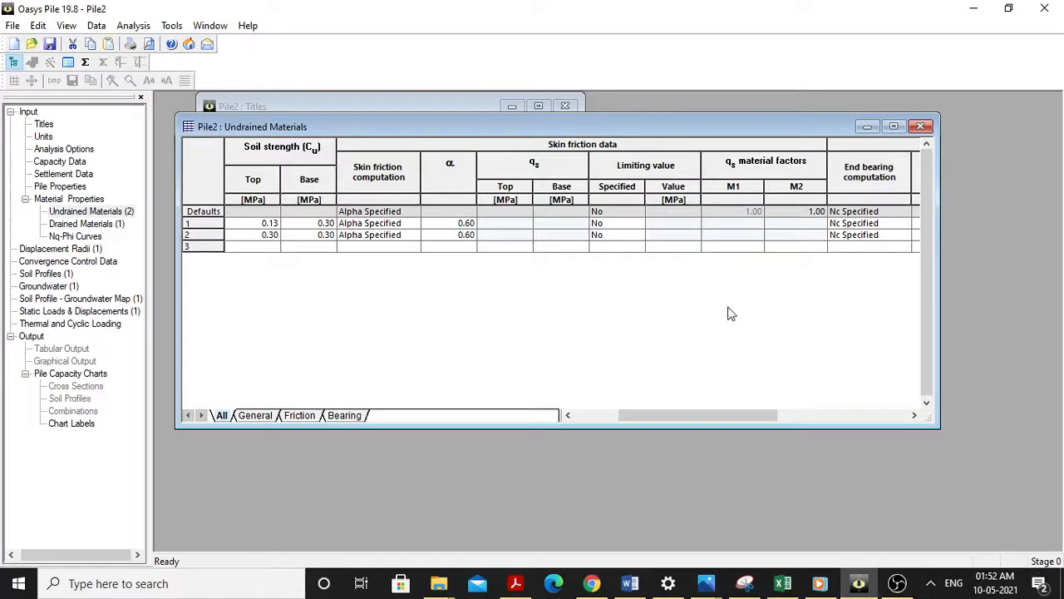
pyautogui.moveTo(707, 415); pyautogui.dragTo(779, 435)
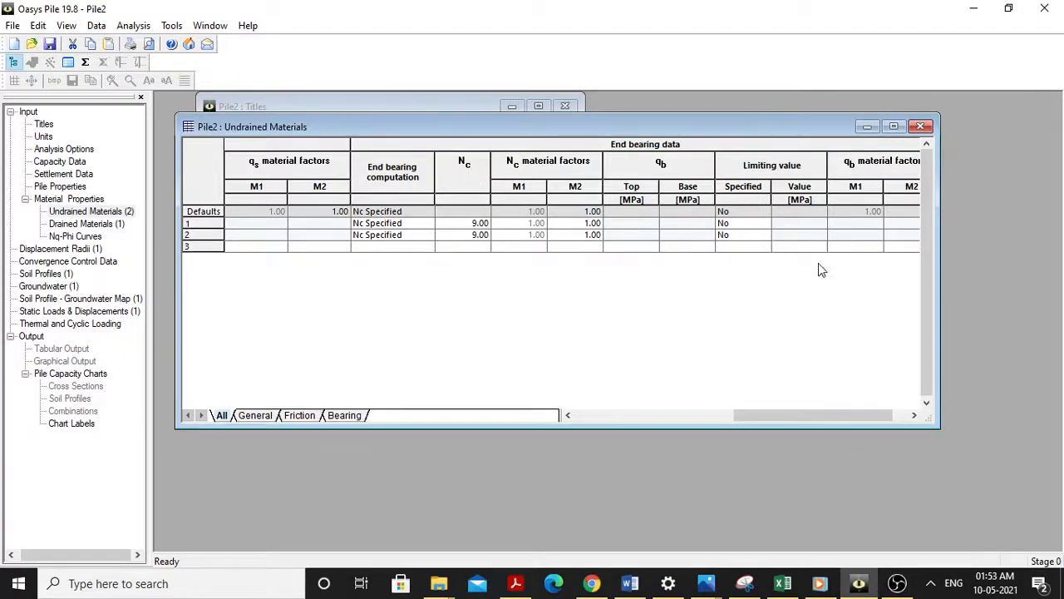
pyautogui.moveTo(813, 413); pyautogui.dragTo(841, 412)
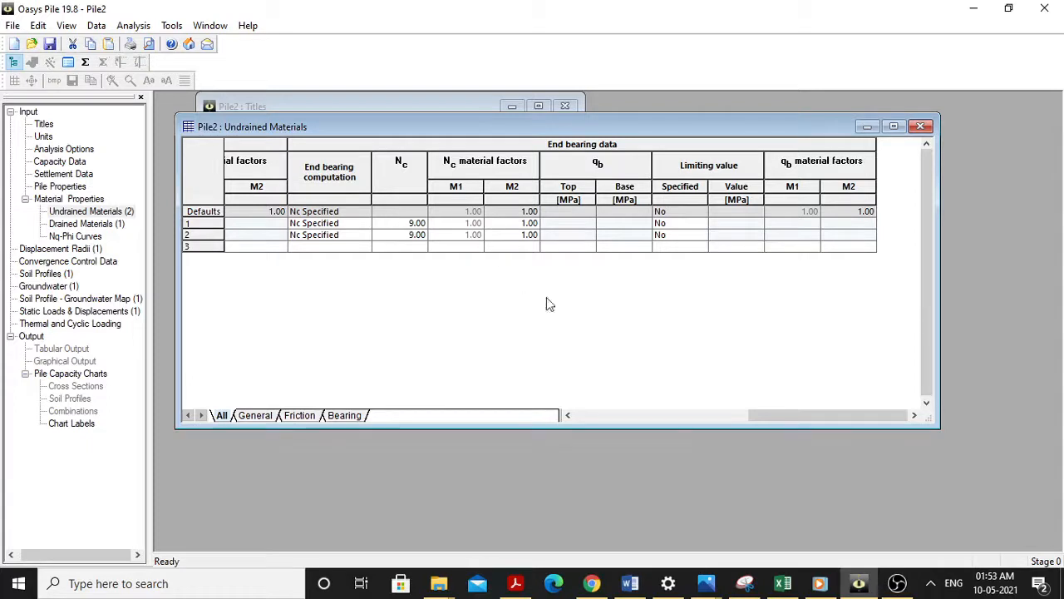
pyautogui.moveTo(766, 417); pyautogui.dragTo(704, 421)
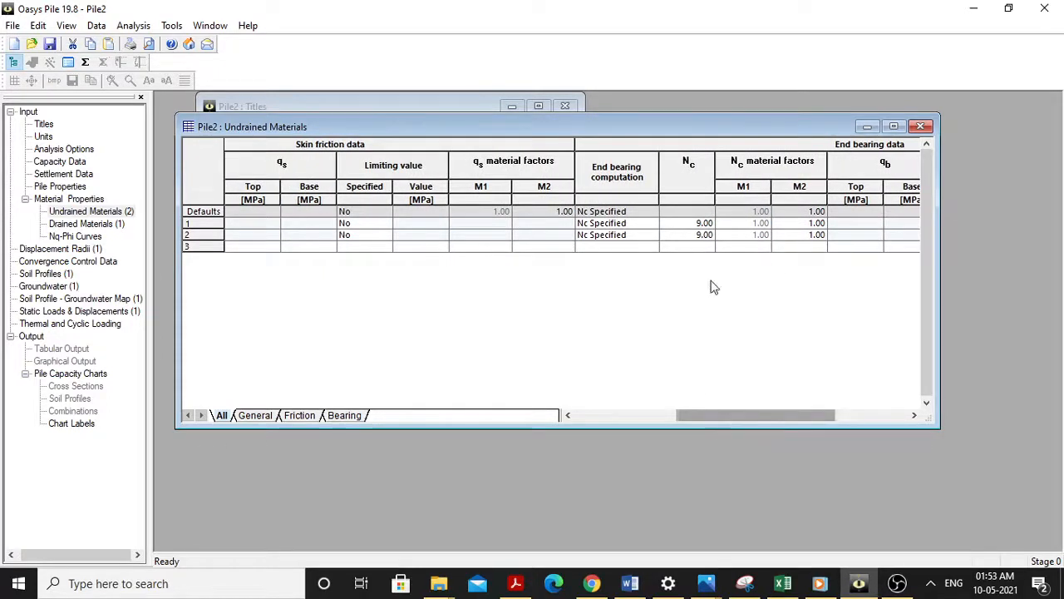
pyautogui.moveTo(790, 416); pyautogui.dragTo(653, 416)
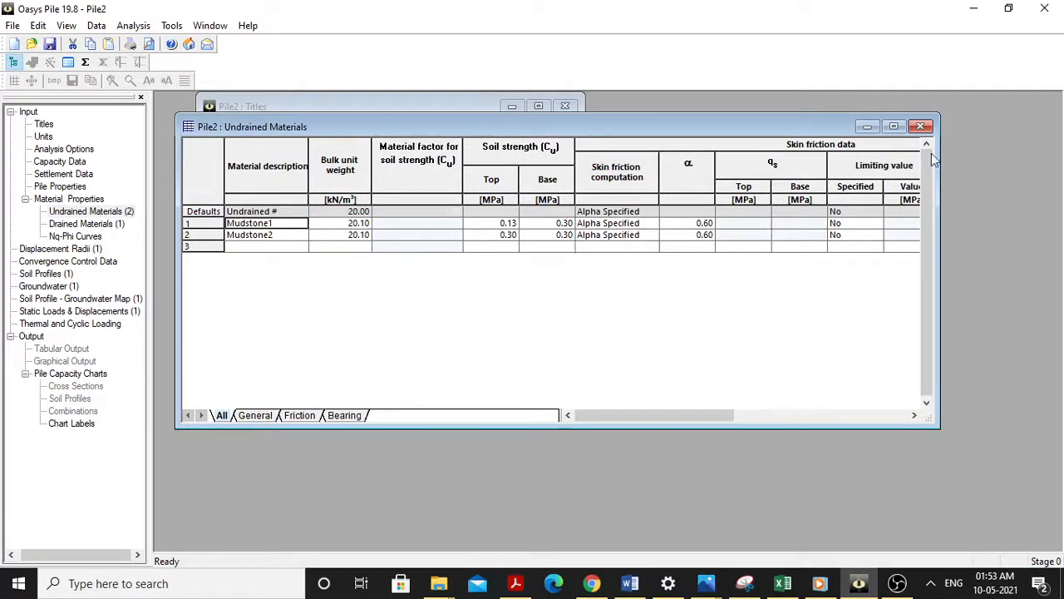
pyautogui.click(920, 126)
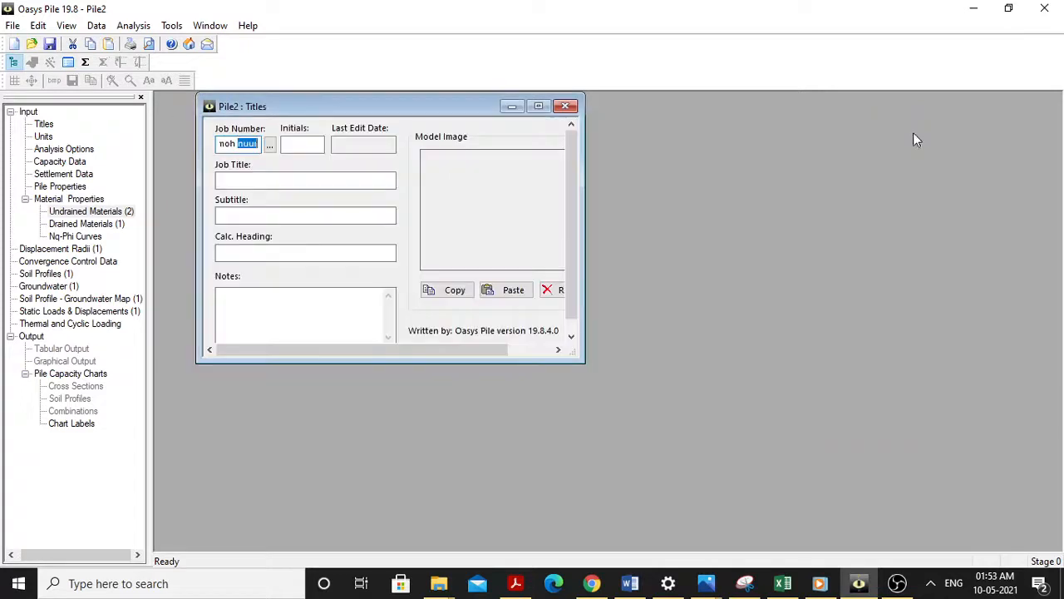
# Examine the drained material's unit weight, skin friction and end bearing data, and close the table
pyautogui.doubleClick(103, 223)
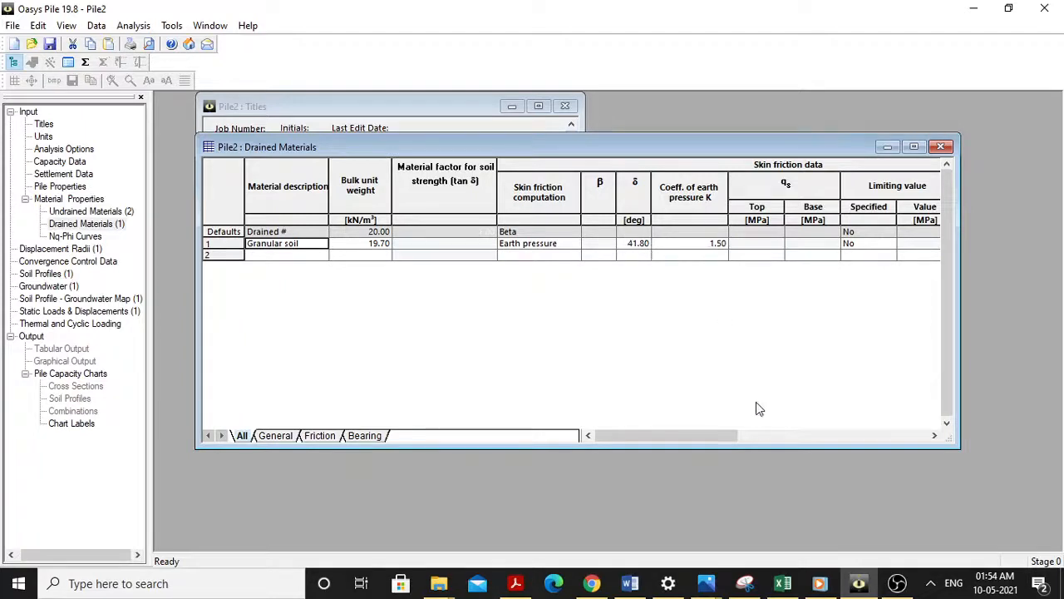
pyautogui.moveTo(728, 434); pyautogui.dragTo(804, 483)
pyautogui.moveTo(780, 432); pyautogui.dragTo(815, 448)
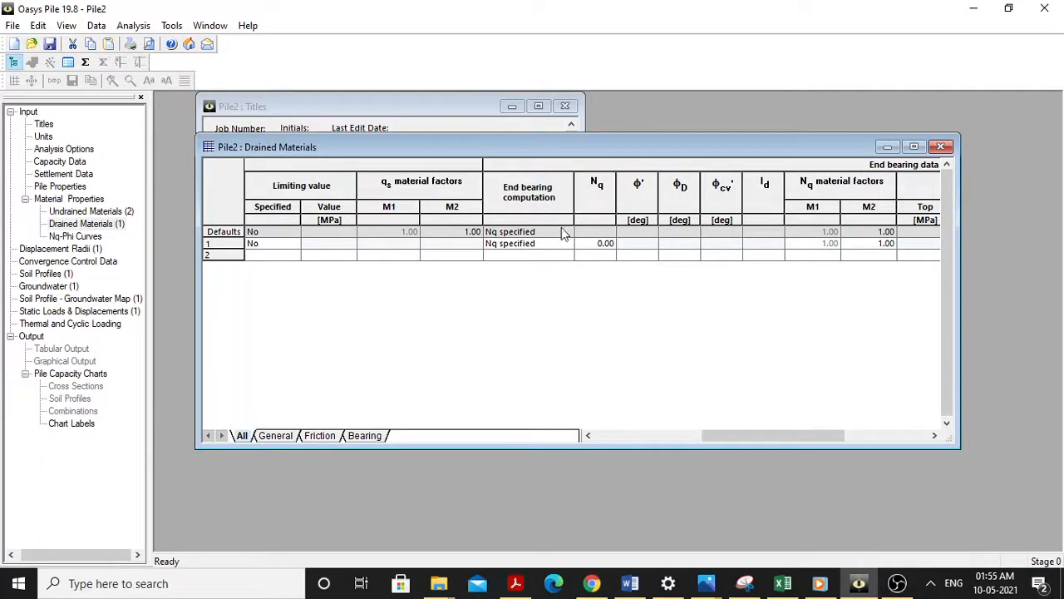
pyautogui.moveTo(765, 433); pyautogui.dragTo(637, 369)
pyautogui.click(942, 148)
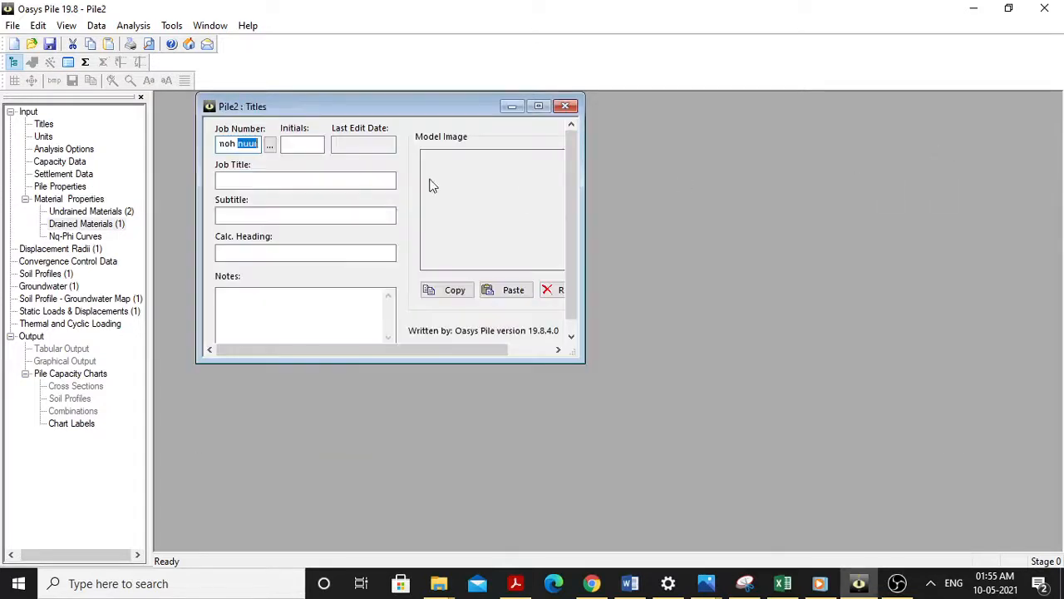
# Check the displacement radius table and the convergence control's iterations, tolerances and damping coefficient, closing each one
pyautogui.doubleClick(75, 253)
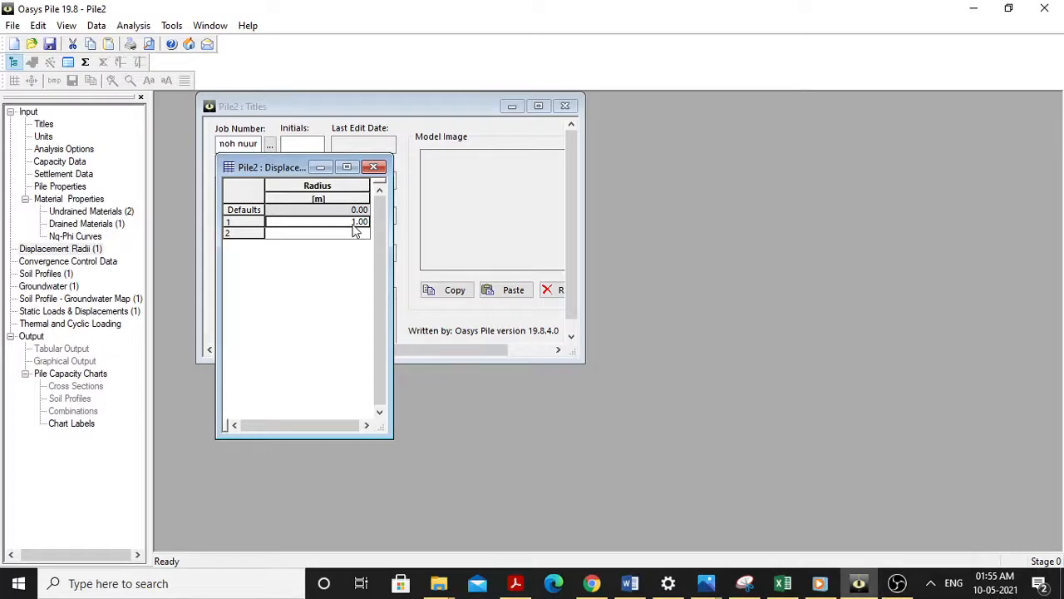
pyautogui.click(374, 169)
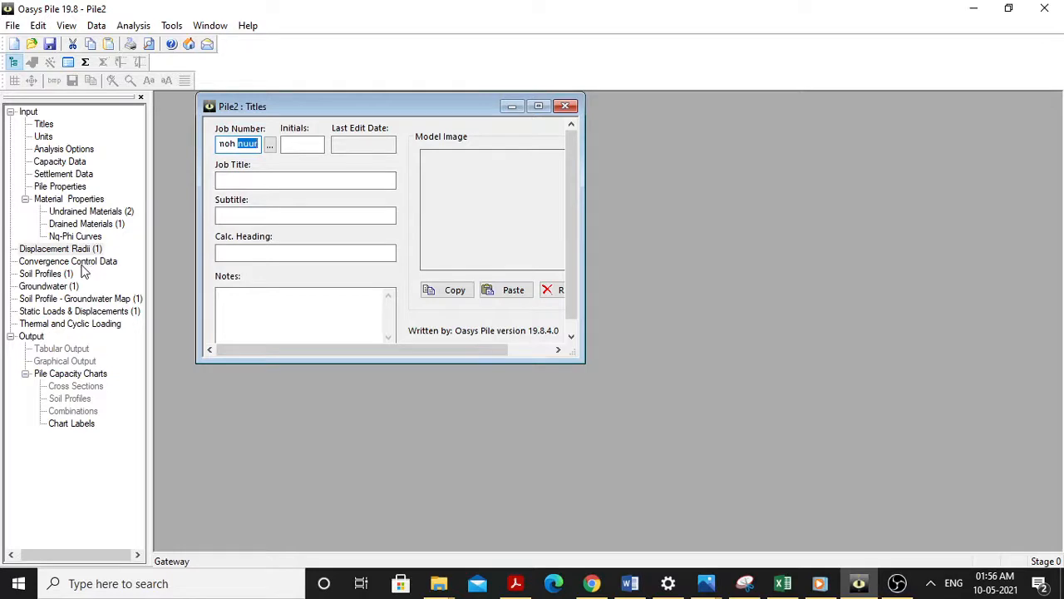
pyautogui.doubleClick(83, 263)
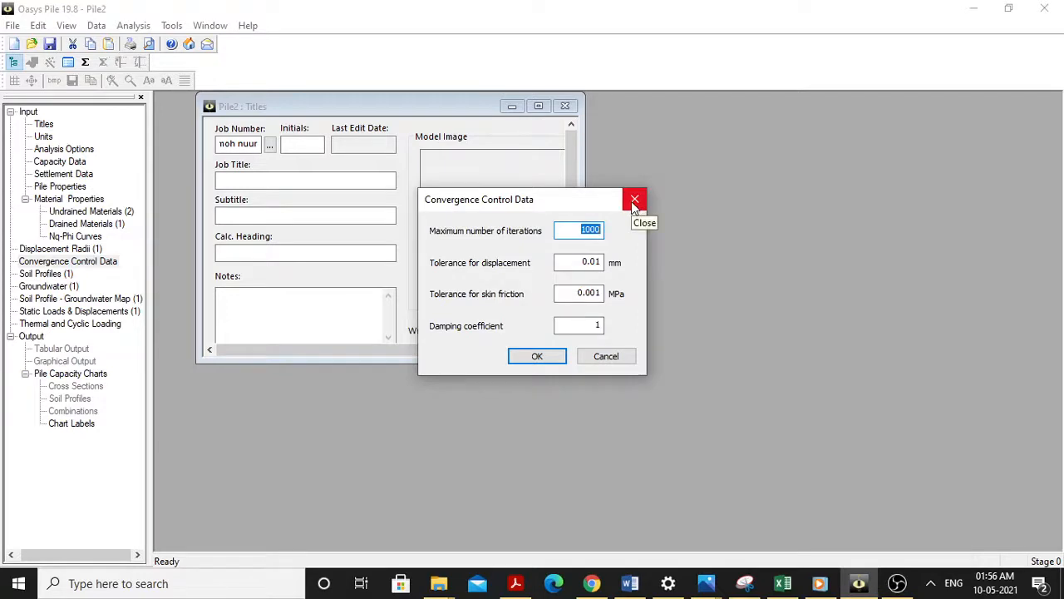
pyautogui.click(634, 202)
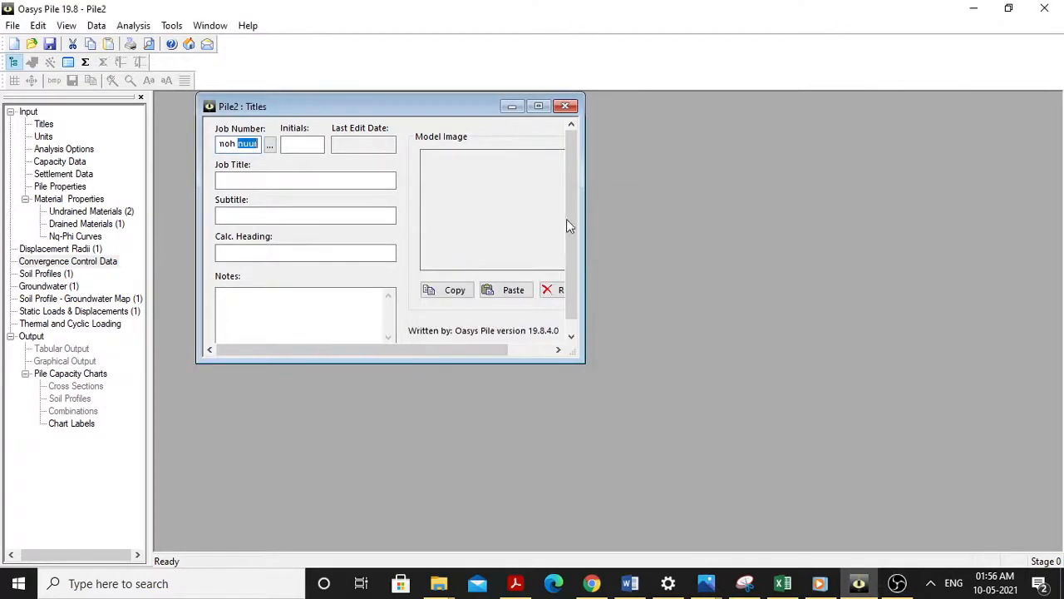
# Examine the soil profile's layer levels and materials and the groundwater level, pressure and unit weight, closing both tables
pyautogui.doubleClick(50, 274)
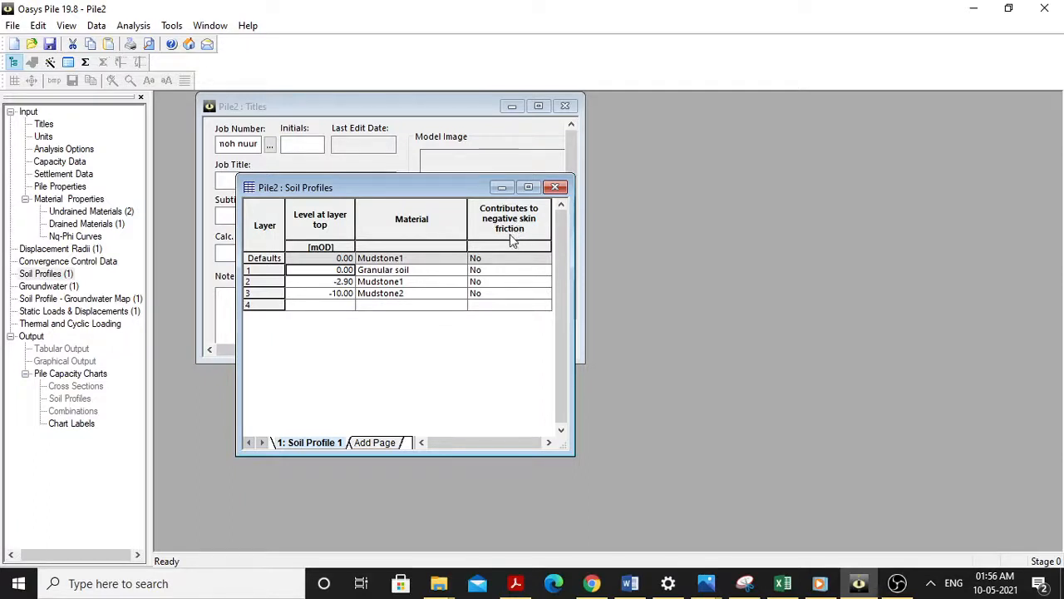
pyautogui.click(555, 186)
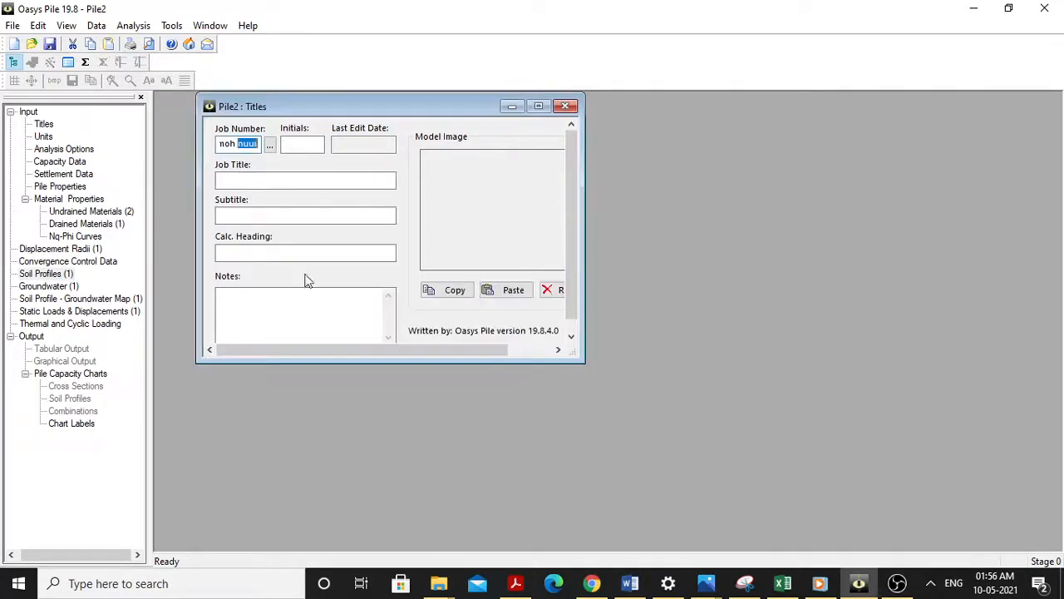
pyautogui.doubleClick(60, 287)
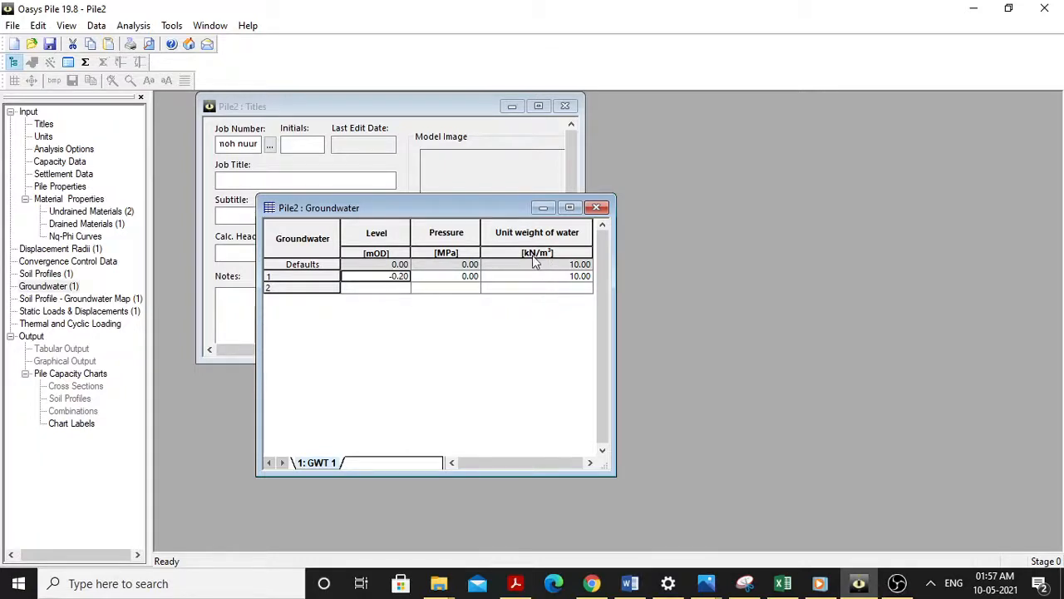
pyautogui.click(597, 207)
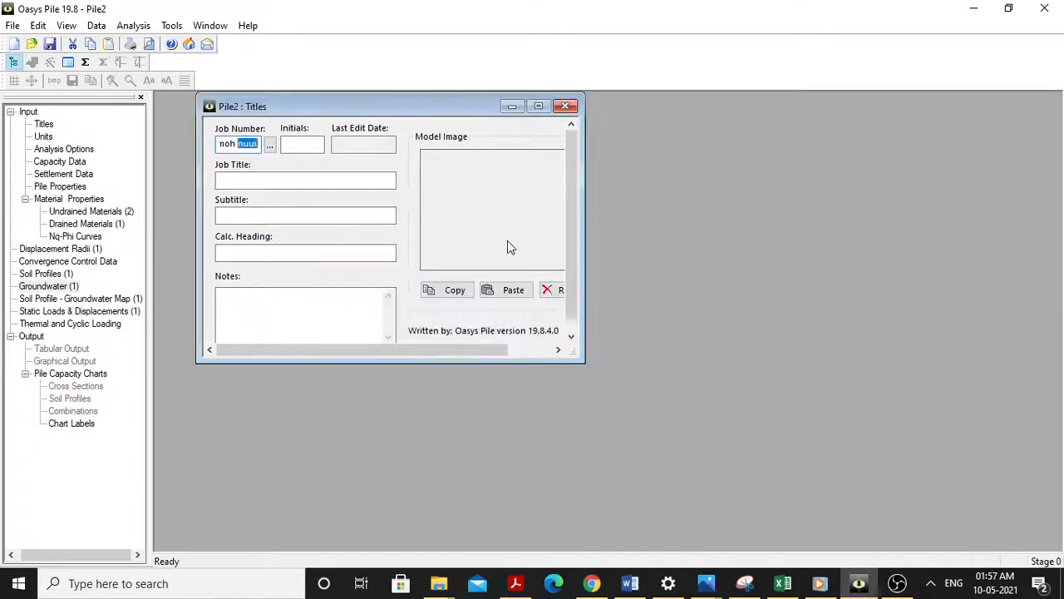
# Check the applied load, its level and the A1 and A2 factors in the static loads and displacements data, and close the table
pyautogui.doubleClick(110, 314)
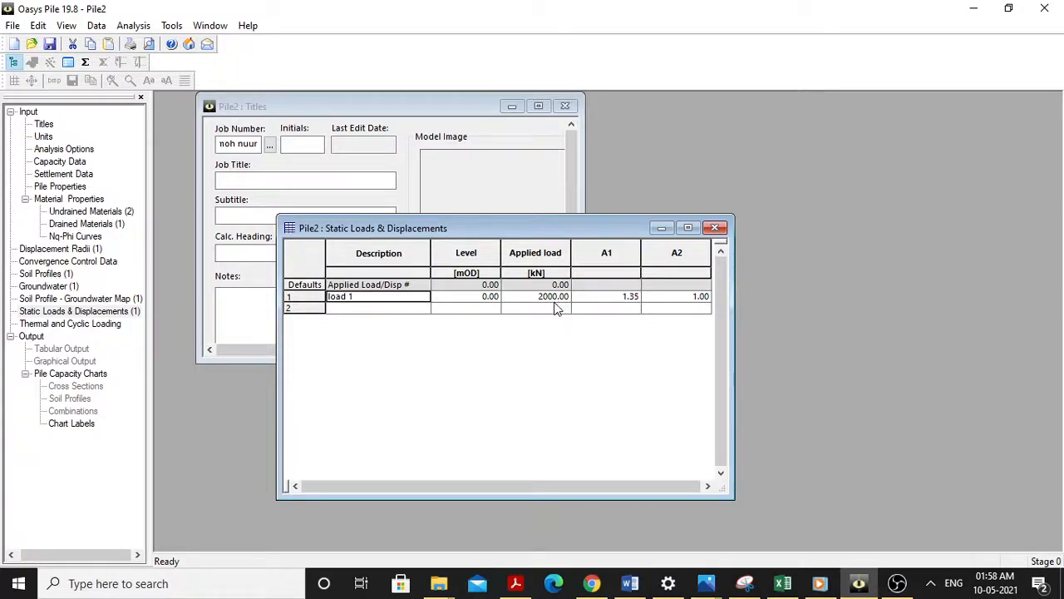
pyautogui.click(716, 229)
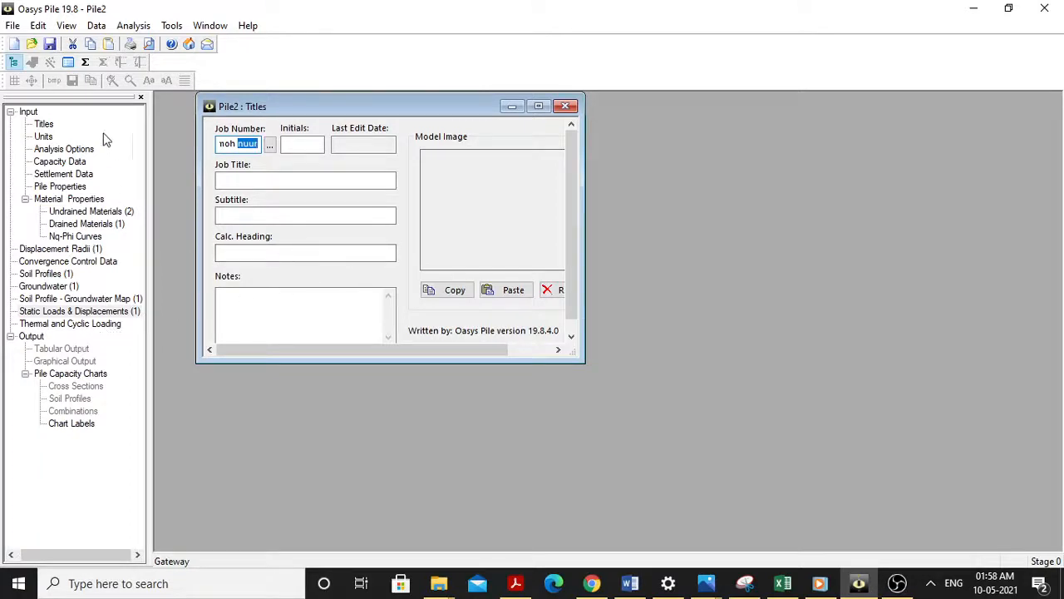
# Run the pile analysis, reading the data-check warning about the bottom layer's cohesion and proceeding with the calculation
pyautogui.click(86, 63)
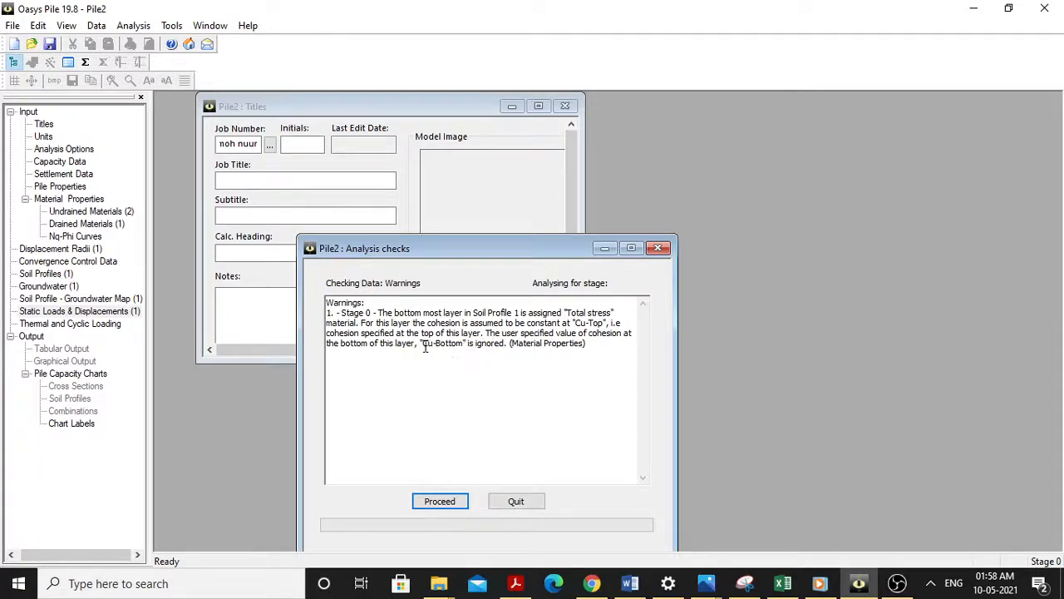
pyautogui.moveTo(422, 345); pyautogui.dragTo(501, 346)
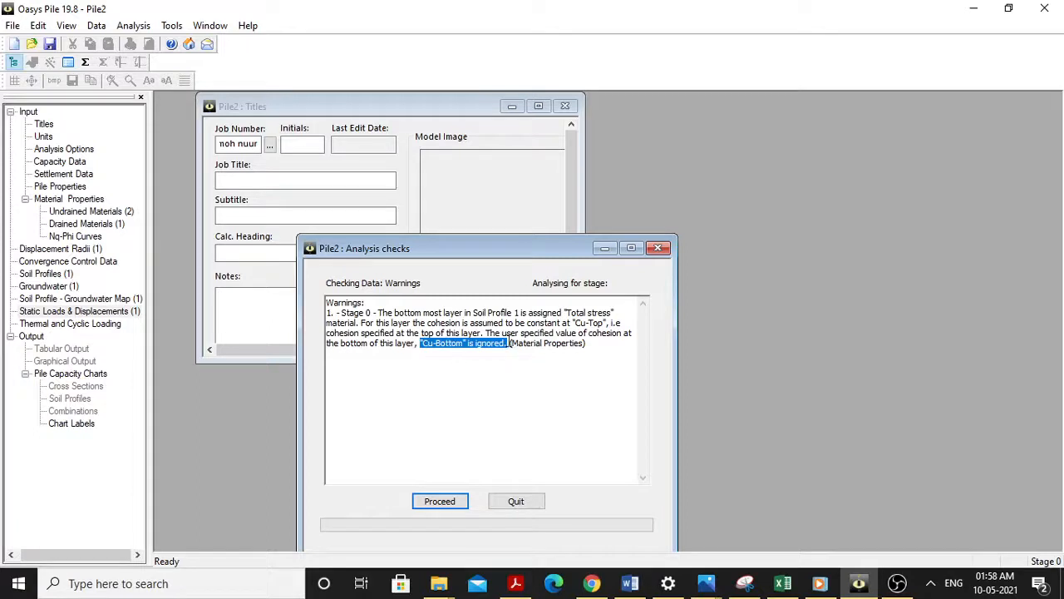
pyautogui.click(450, 502)
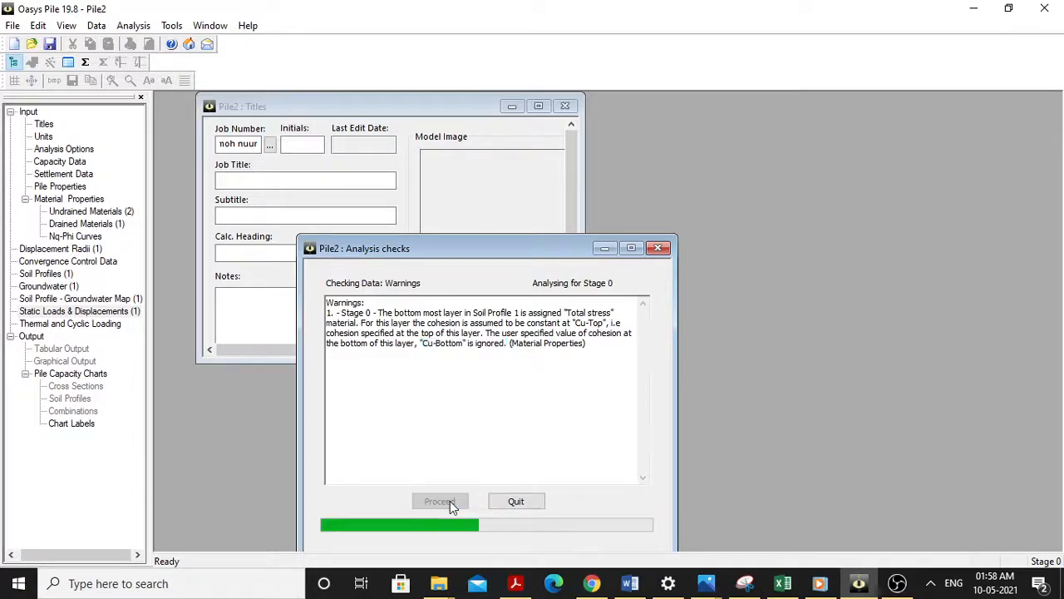
pyautogui.click(566, 453)
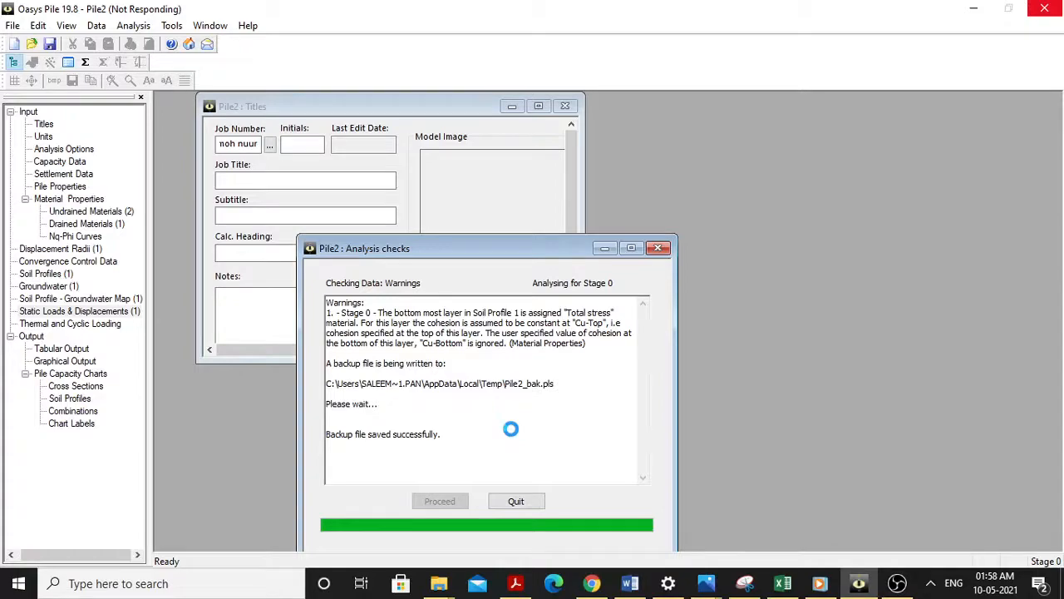
# Look through the tabular output from the settlement data to the static loads, and close the report
pyautogui.scroll(-20, 319, 239)
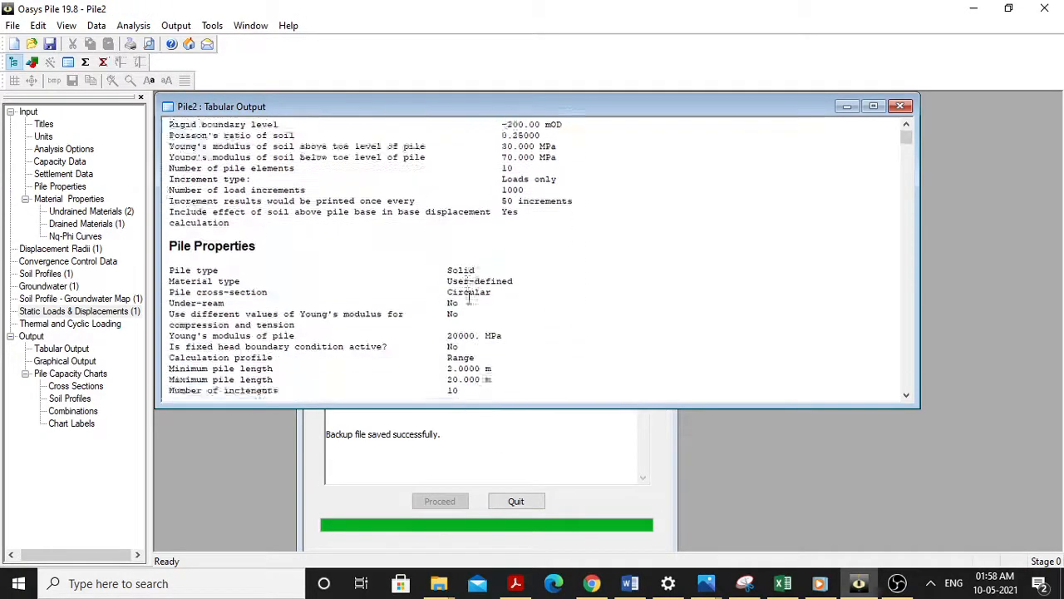
pyautogui.scroll(-10, 613, 274)
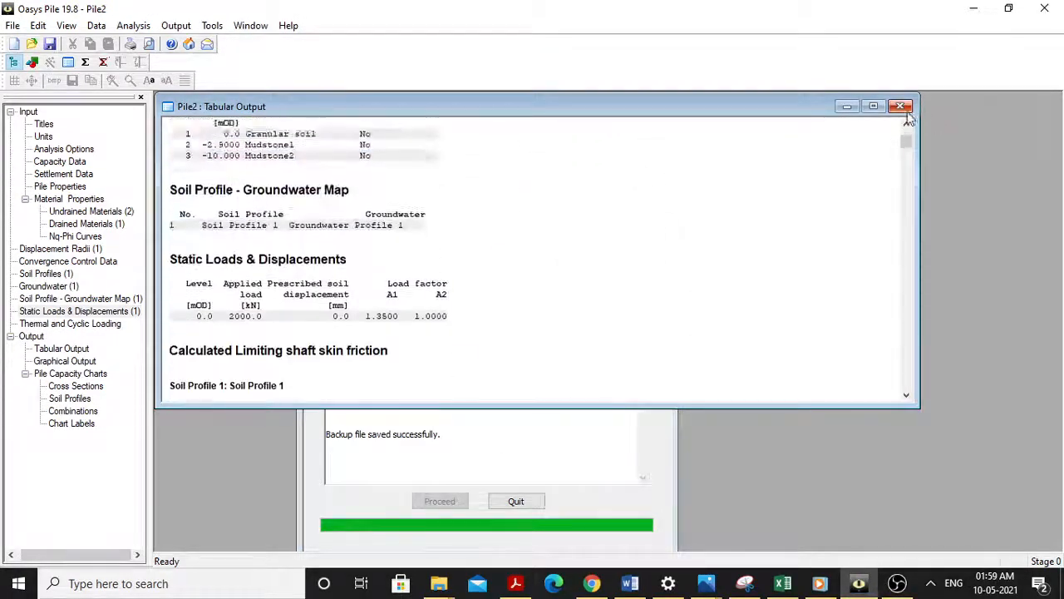
pyautogui.click(900, 105)
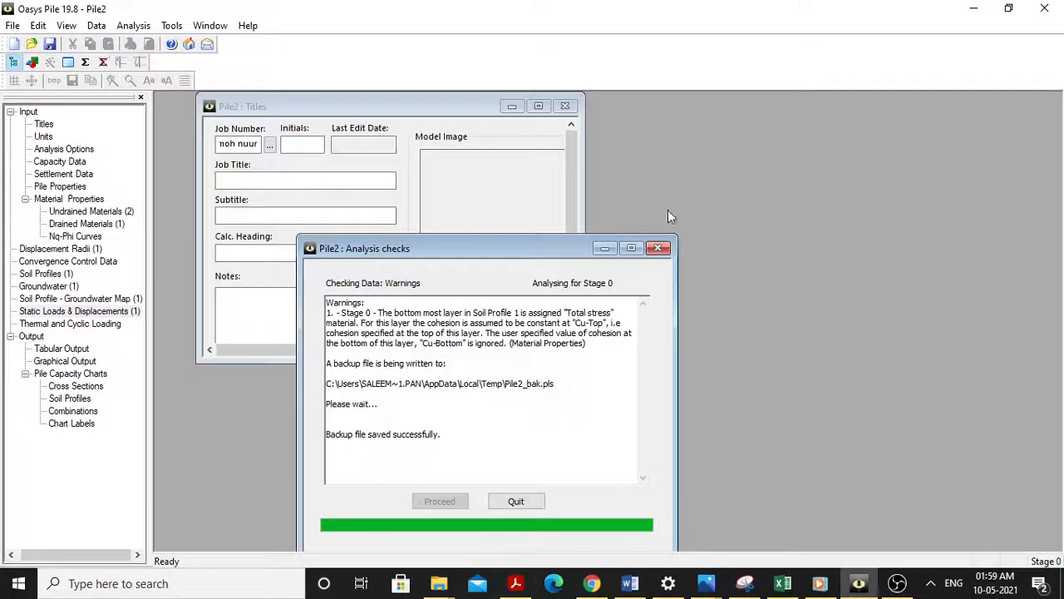
# Open the graphical output maximized and plot the design and ultimate pile capacity curves for both tension and compression
pyautogui.doubleClick(65, 361)
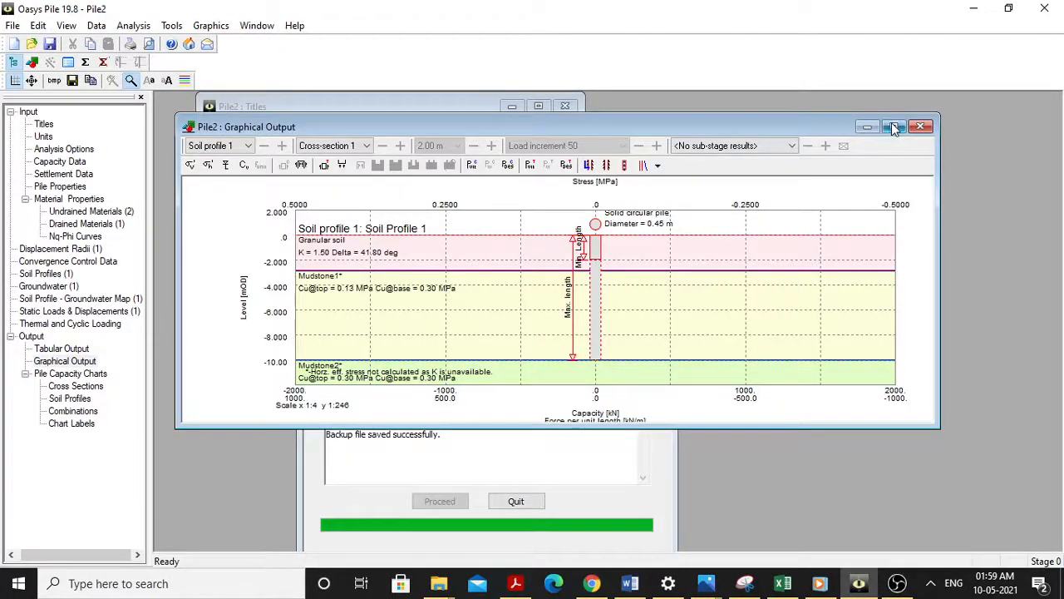
pyautogui.click(893, 125)
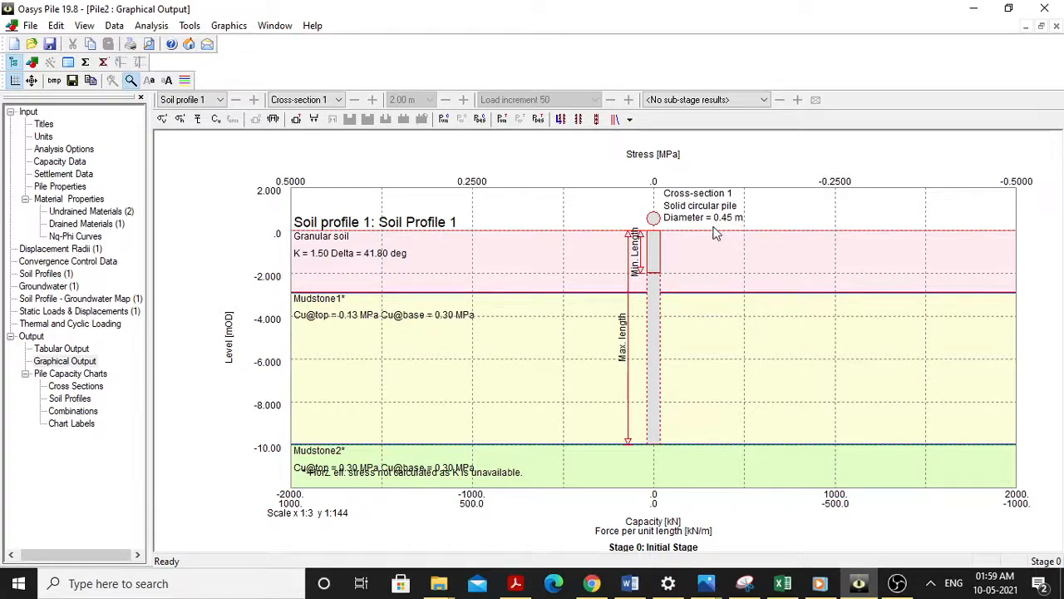
pyautogui.click(538, 119)
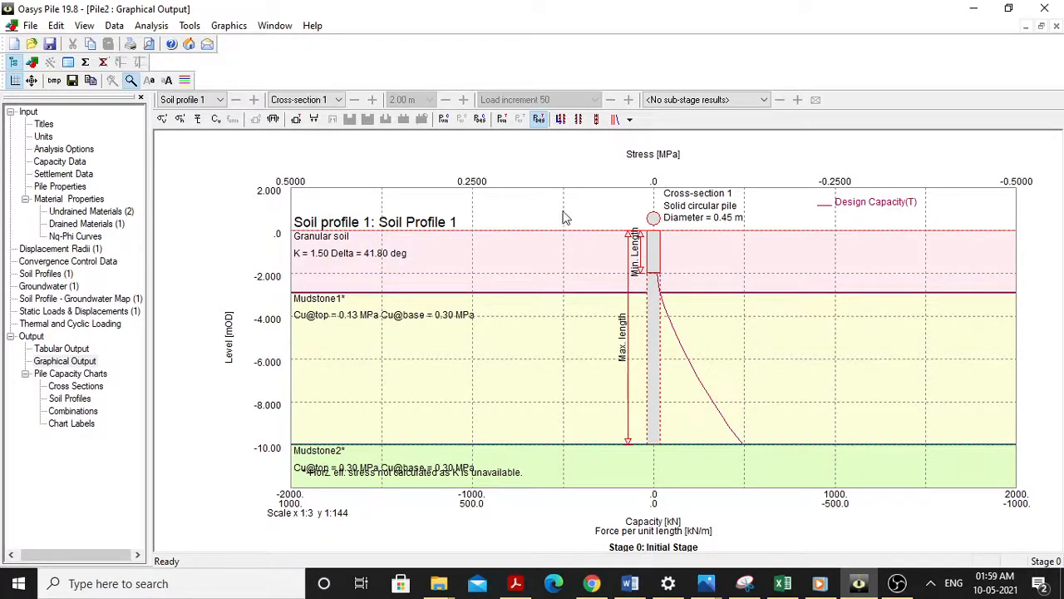
pyautogui.click(503, 121)
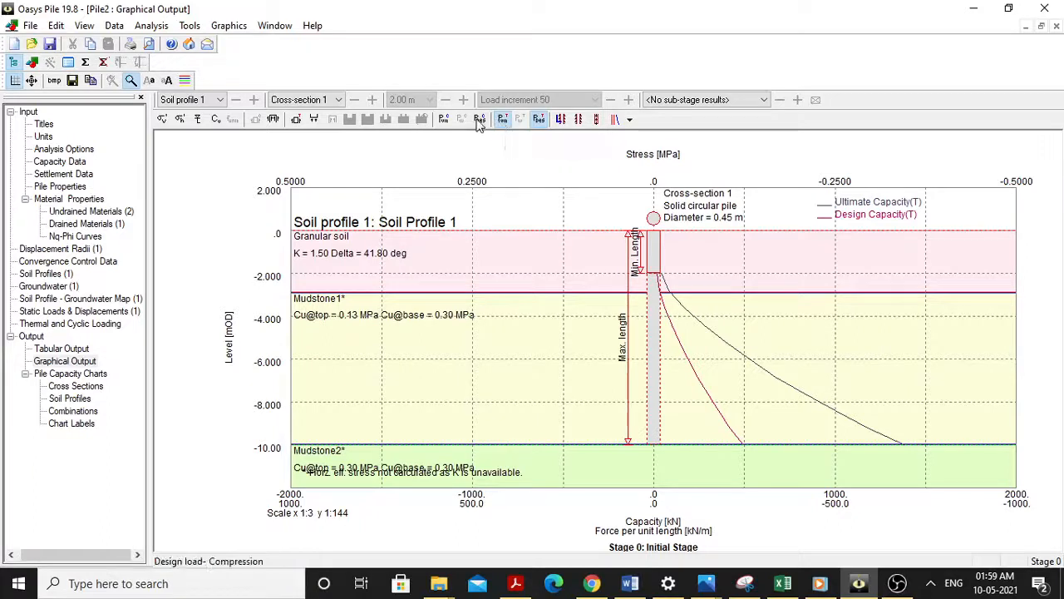
pyautogui.click(479, 120)
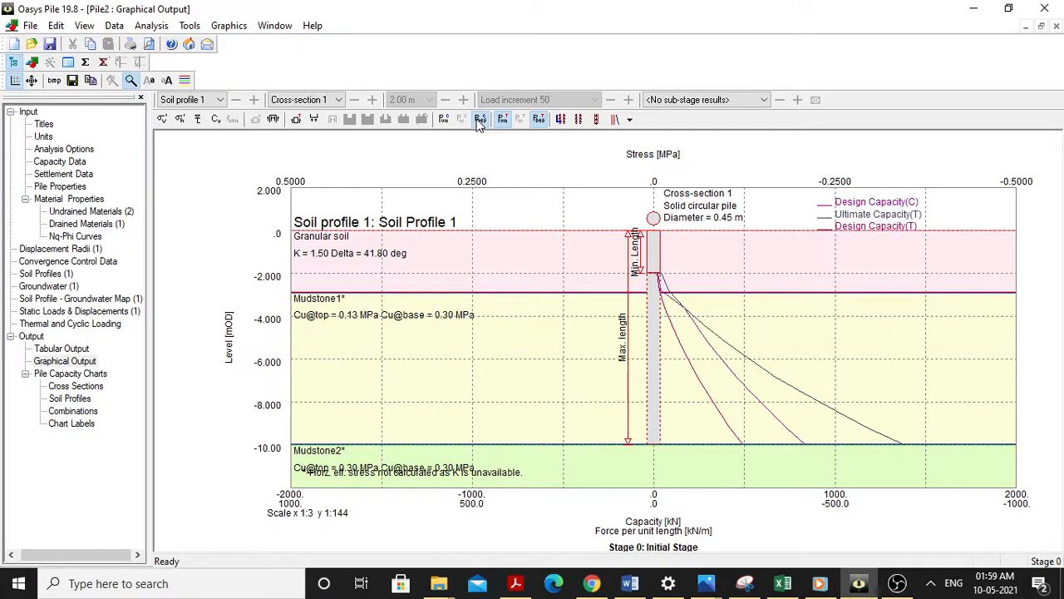
pyautogui.click(445, 120)
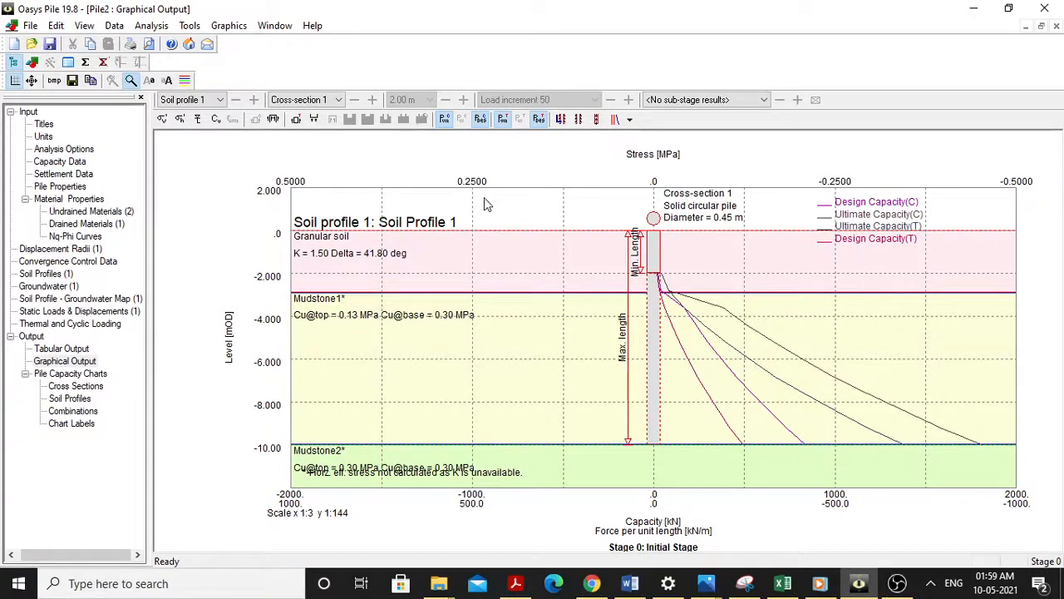
# Display the pile displacement and the soil displacement at radius 1 m on the settlement plot, and hide both curves again
pyautogui.click(629, 120)
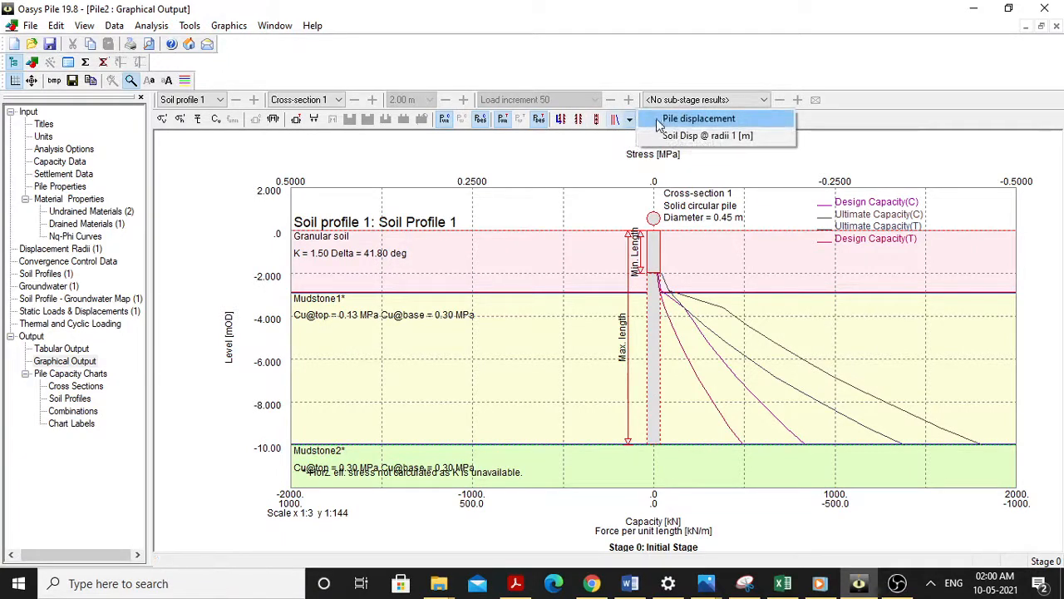
pyautogui.click(661, 120)
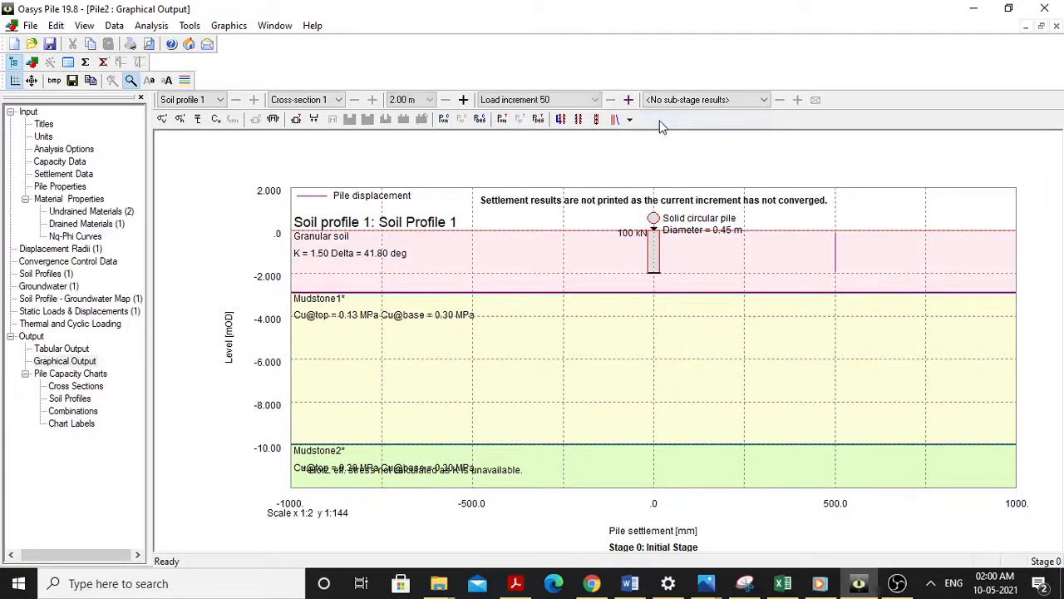
pyautogui.click(630, 121)
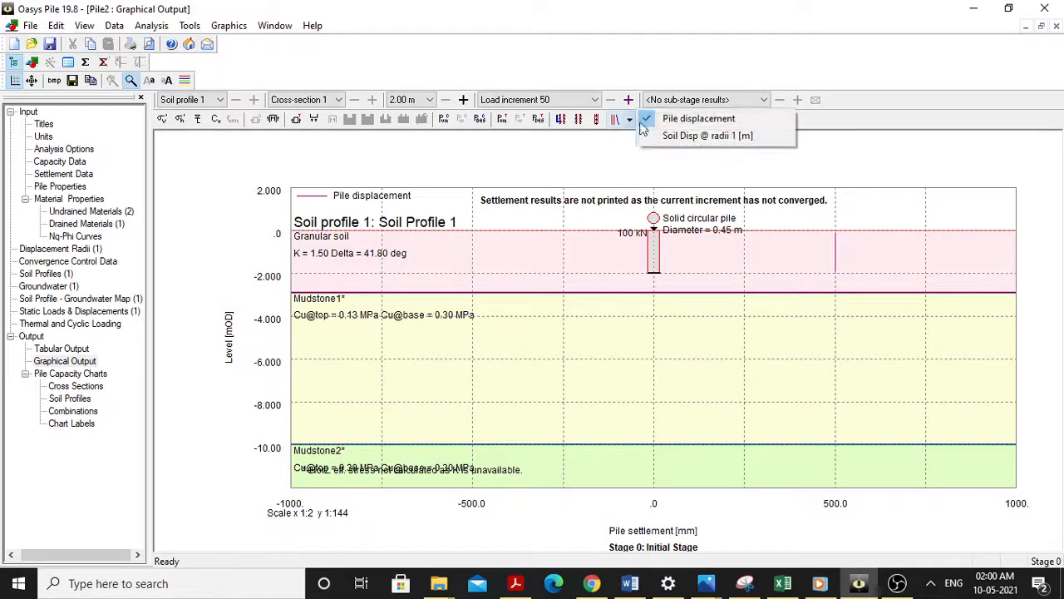
pyautogui.click(665, 136)
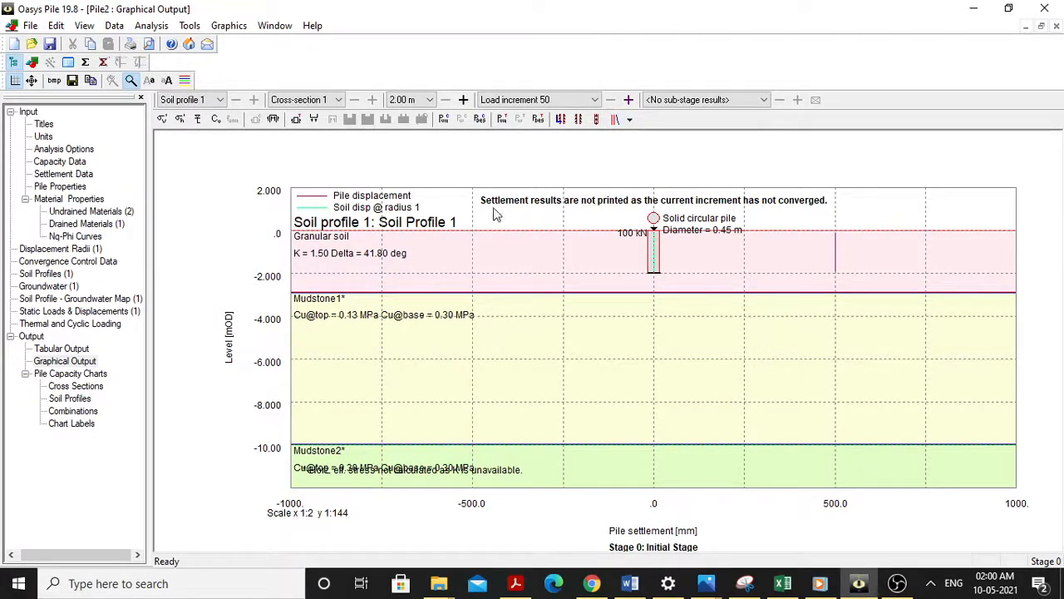
pyautogui.click(629, 120)
pyautogui.click(665, 123)
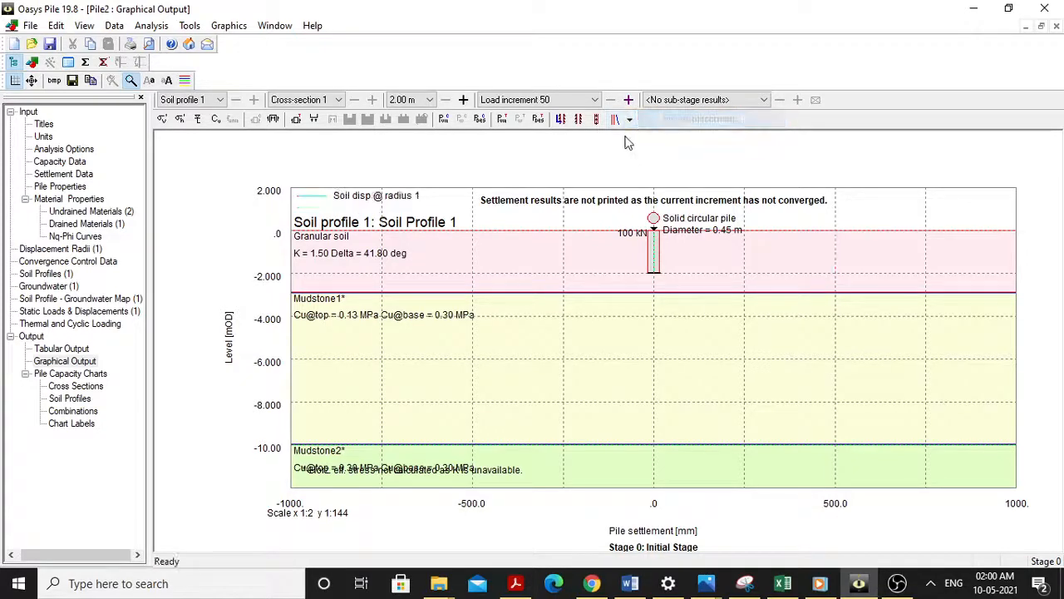
pyautogui.click(629, 120)
pyautogui.click(665, 136)
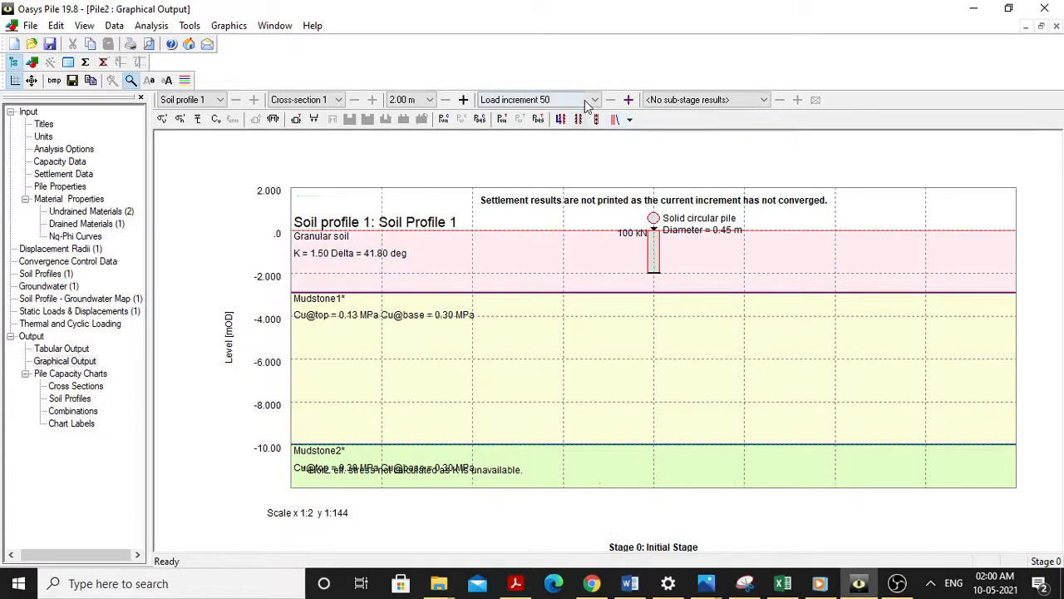
# Step through the load increments of the 2.00 m pile up to load increment 850
pyautogui.click(629, 100)
pyautogui.click(629, 100)
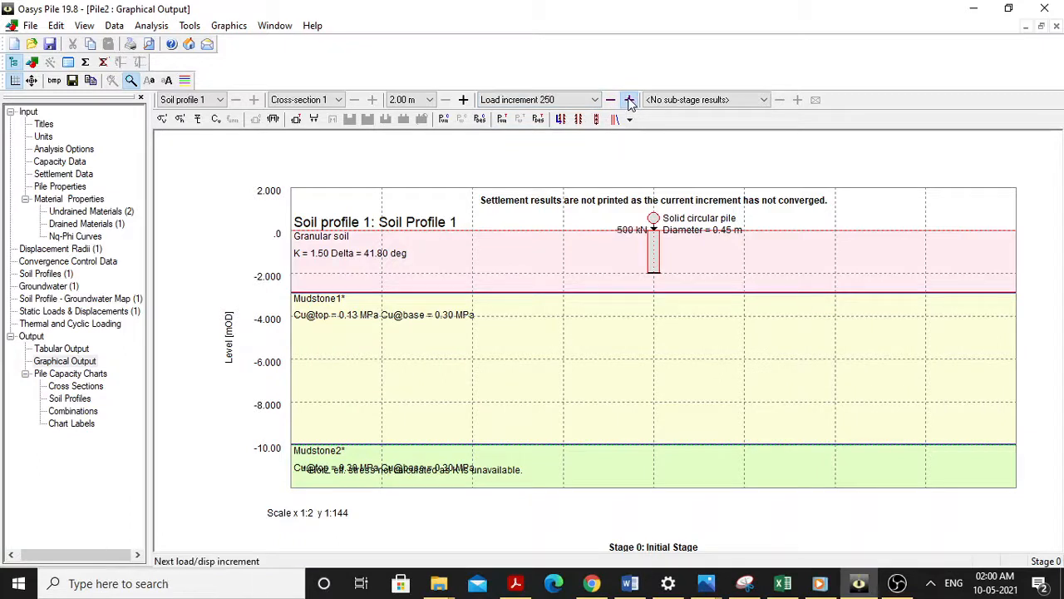
pyautogui.click(629, 100)
pyautogui.click(629, 100)
pyautogui.click(629, 99)
pyautogui.click(630, 100)
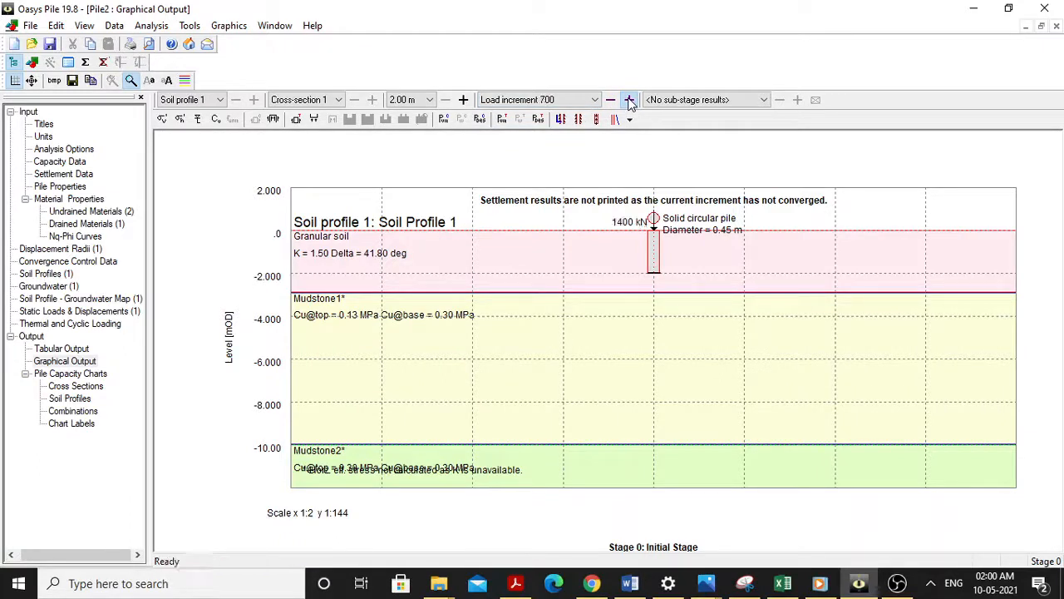
pyautogui.click(629, 100)
pyautogui.click(629, 100)
# Show the settlement plot for the 10.00 m pile length at load increment 1000
pyautogui.click(432, 100)
pyautogui.click(407, 223)
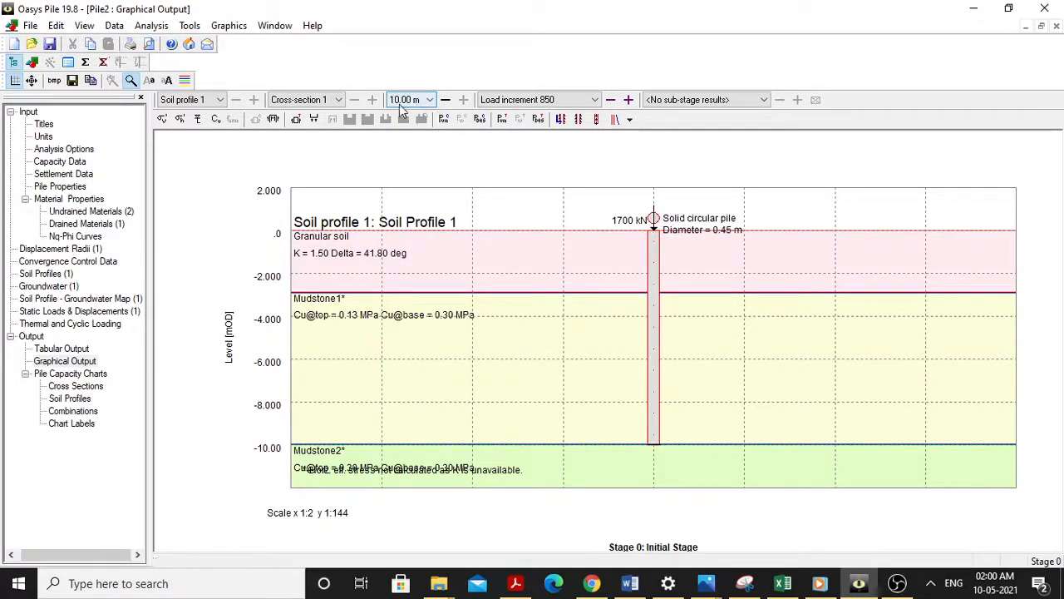
pyautogui.click(595, 100)
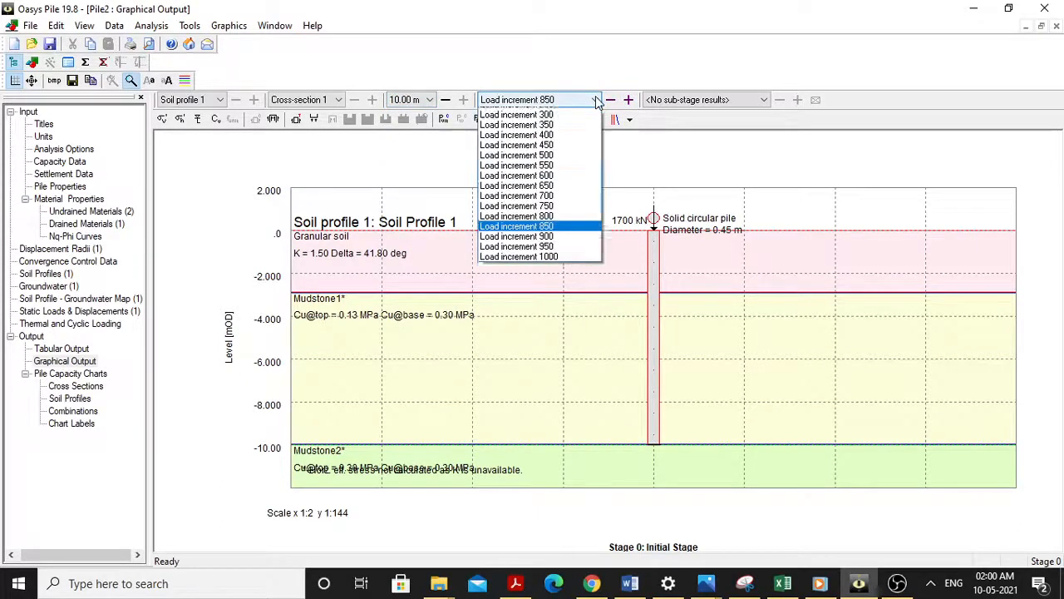
pyautogui.click(548, 307)
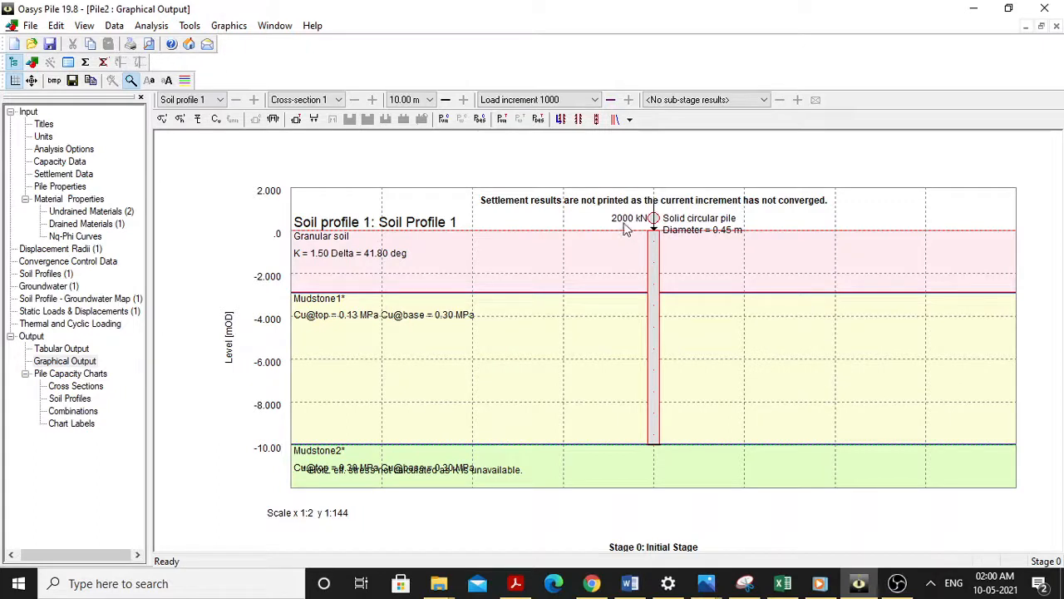
# Plot the design tension capacity curve of the pile
pyautogui.click(538, 119)
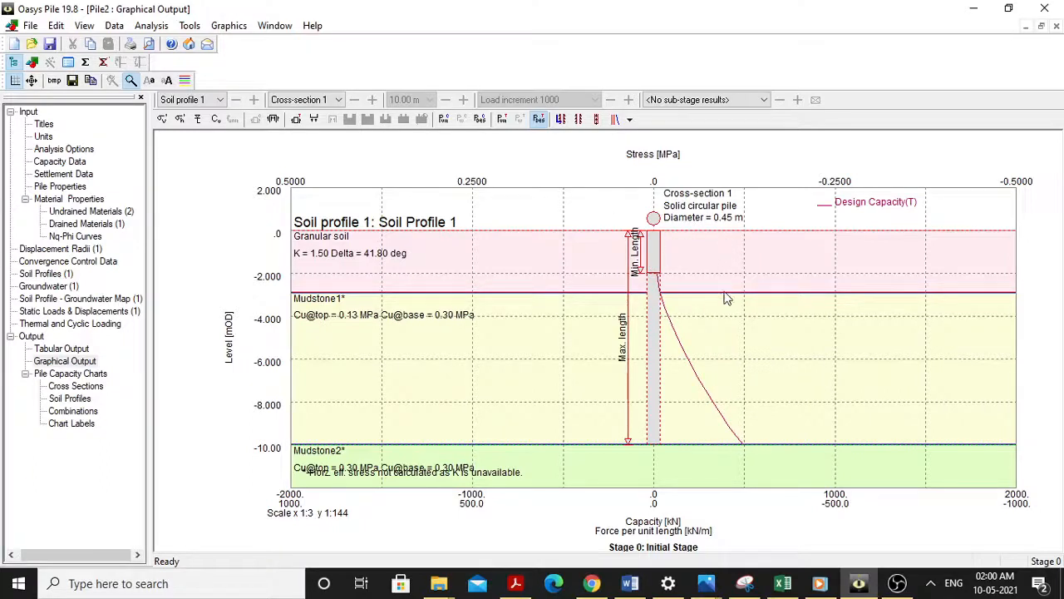
# Plot the pile displacement curve on the settlement graph, and briefly show and hide the soil displacement at radius 1
pyautogui.click(629, 118)
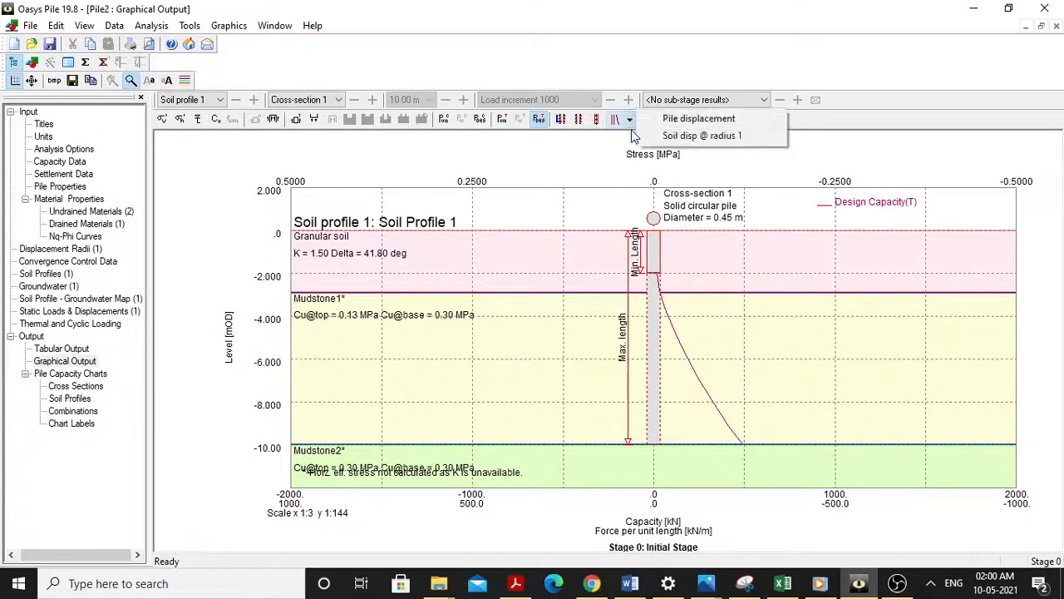
pyautogui.click(673, 118)
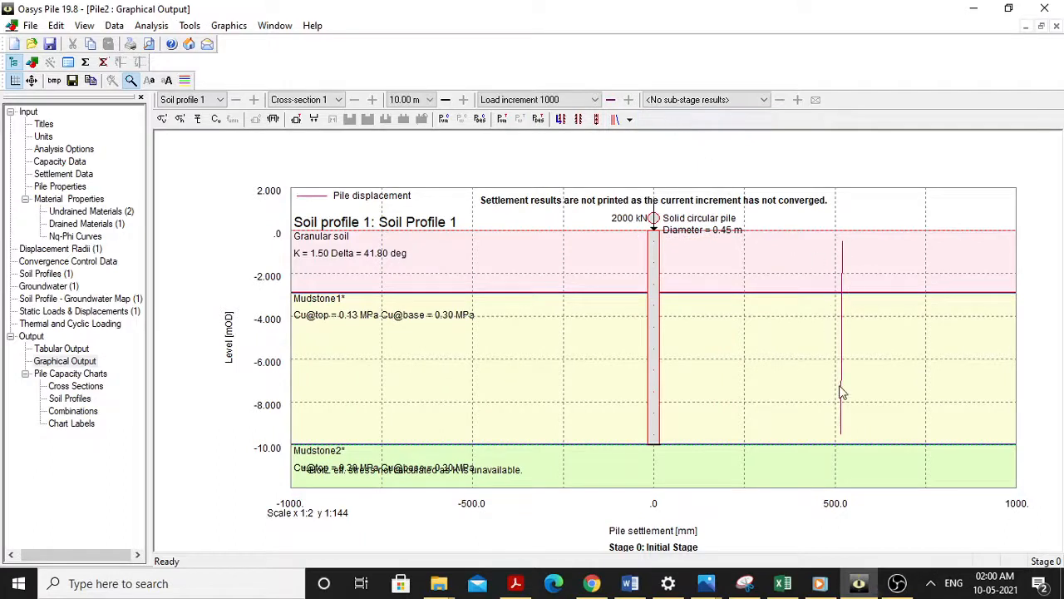
pyautogui.click(630, 119)
pyautogui.click(669, 138)
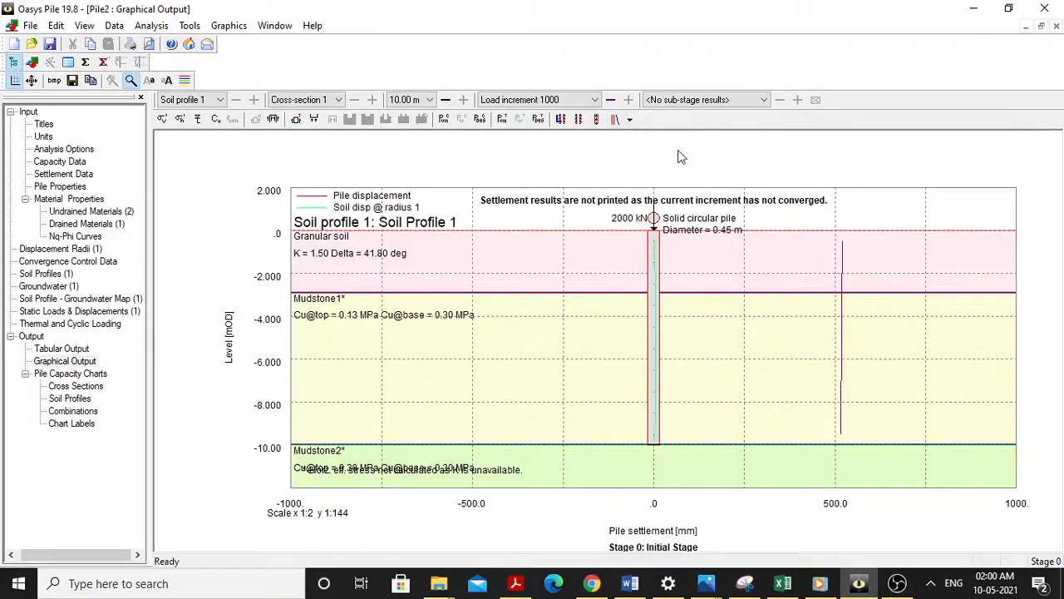
pyautogui.click(629, 119)
pyautogui.click(669, 138)
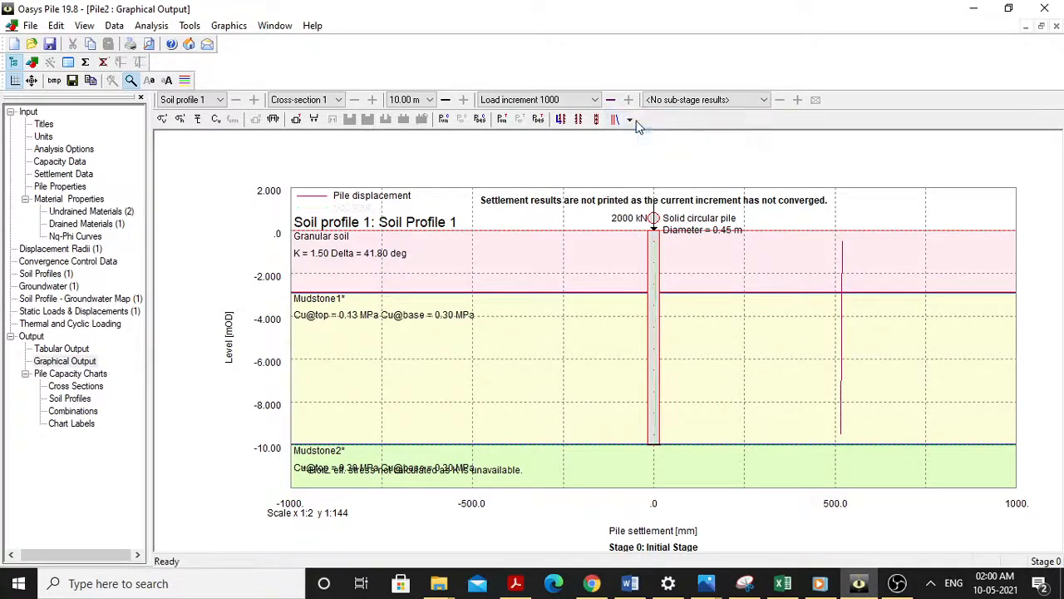
# Add the pile stress, shaft skin friction and limiting shaft skin friction curves to the graph
pyautogui.click(597, 119)
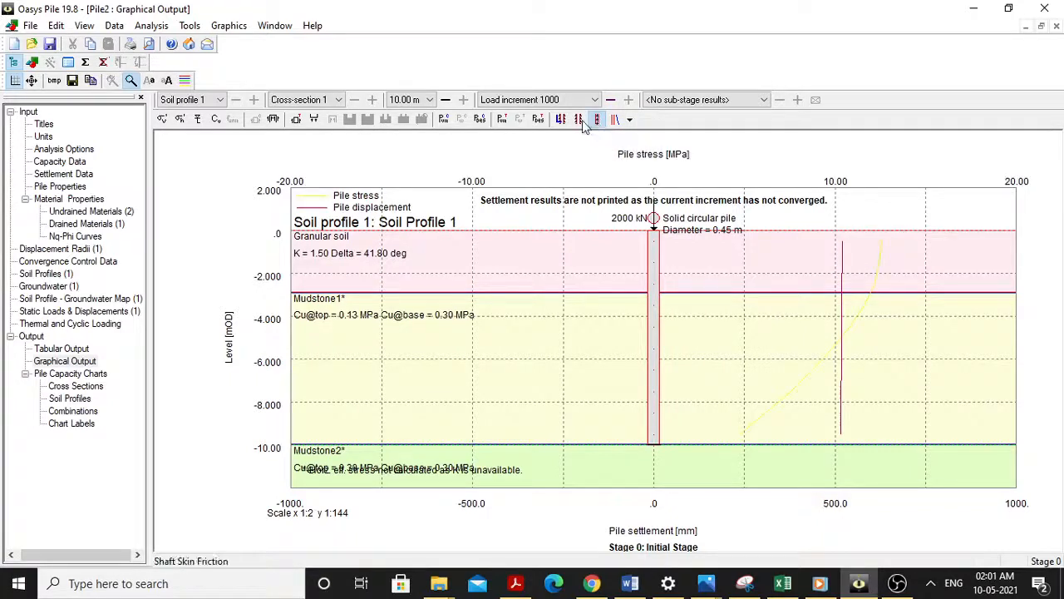
pyautogui.click(579, 119)
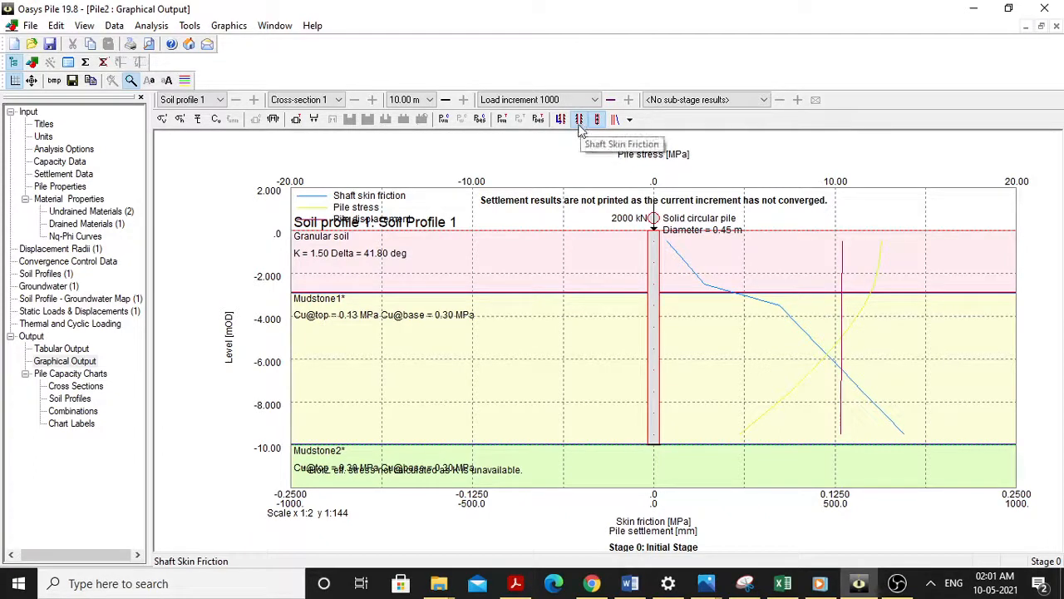
pyautogui.click(563, 121)
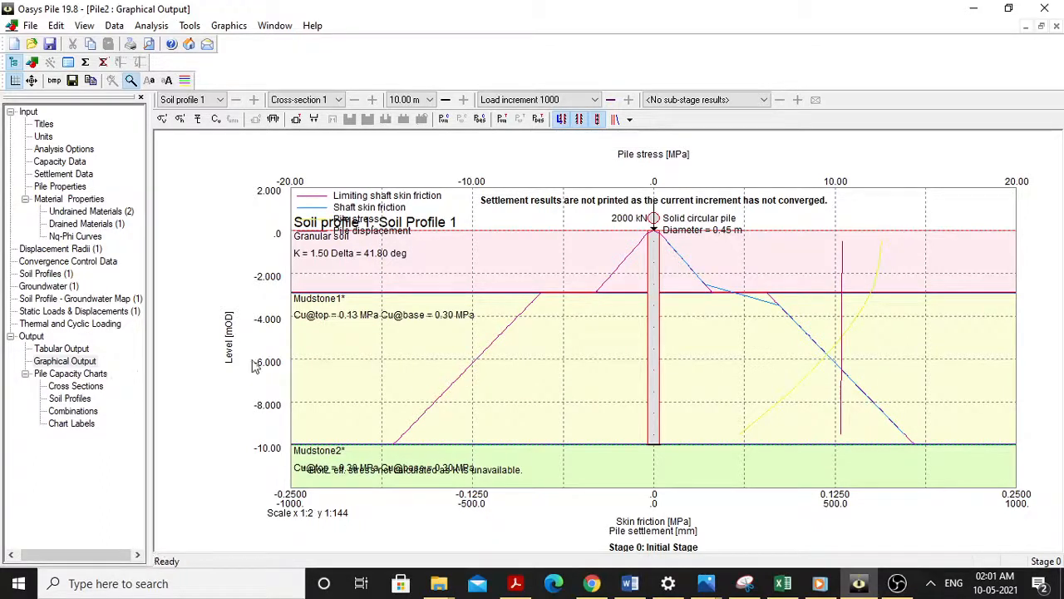
# Open the pile capacity chart for soil profiles and display the Ultimate capacity (T) curve
pyautogui.doubleClick(80, 349)
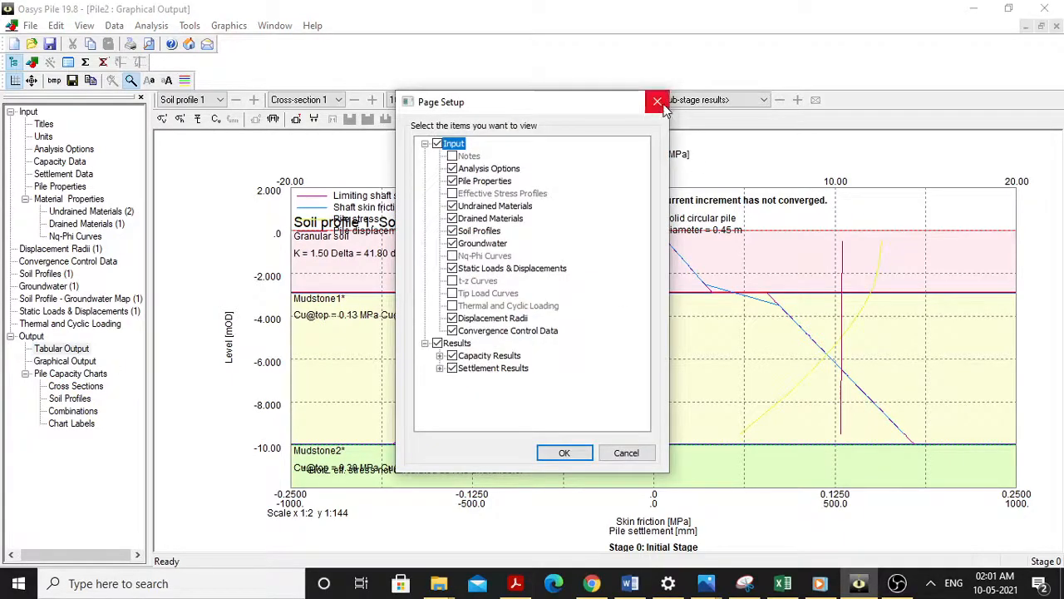
pyautogui.click(662, 107)
pyautogui.doubleClick(80, 399)
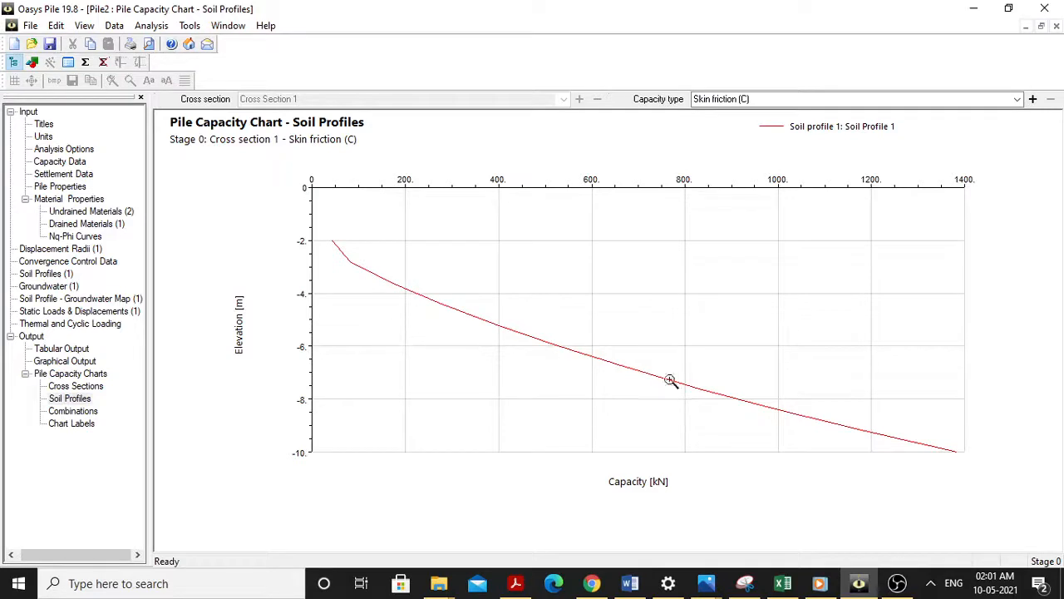
pyautogui.click(972, 98)
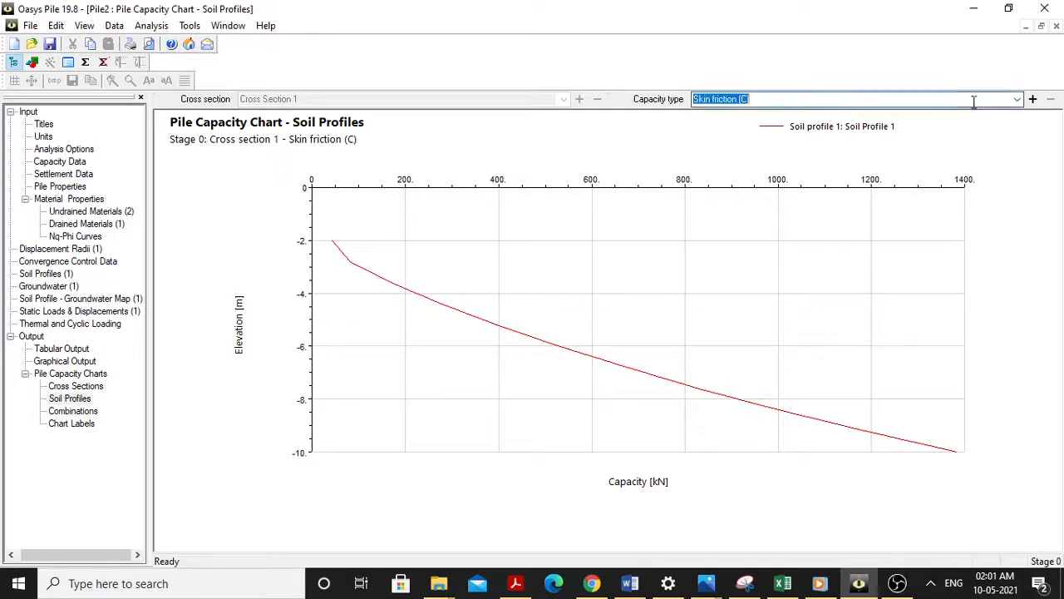
pyautogui.click(1015, 100)
pyautogui.click(749, 155)
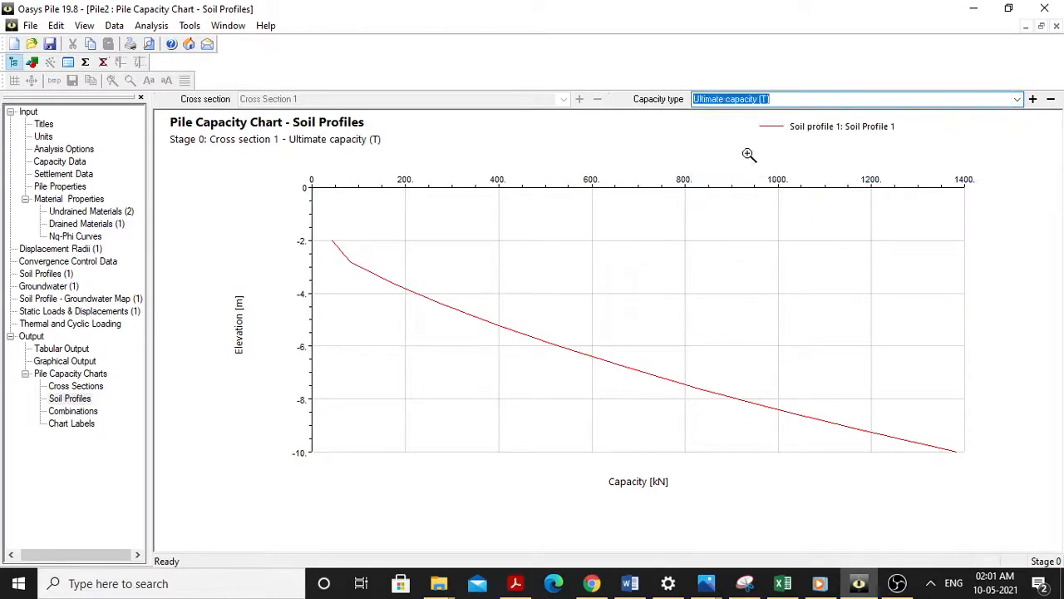
# Show the Ultimate capacity (C) curve on the soil profiles chart and inspect its deep end up close
pyautogui.click(1017, 99)
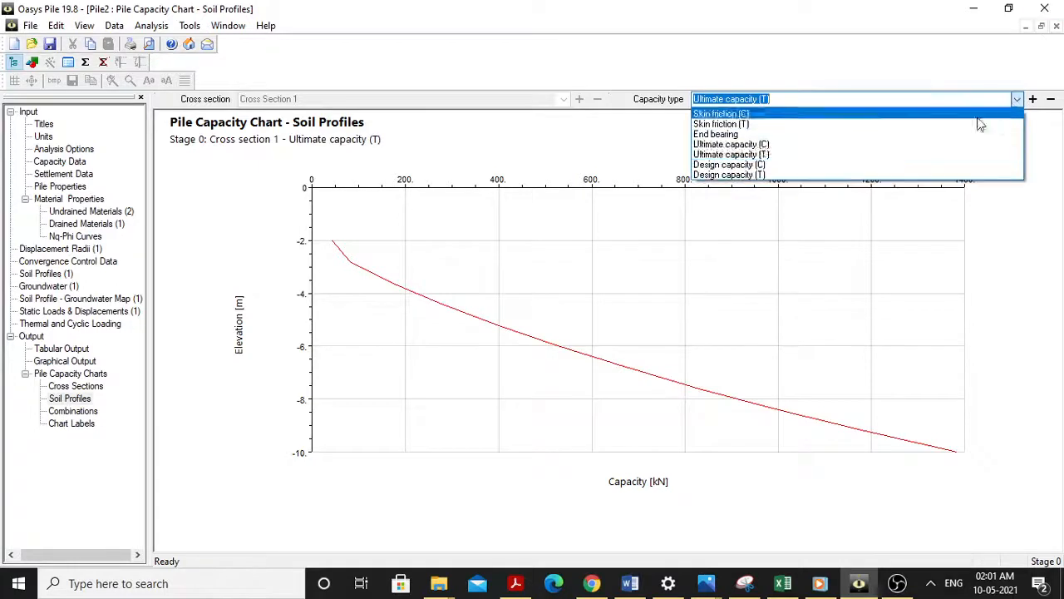
pyautogui.click(917, 145)
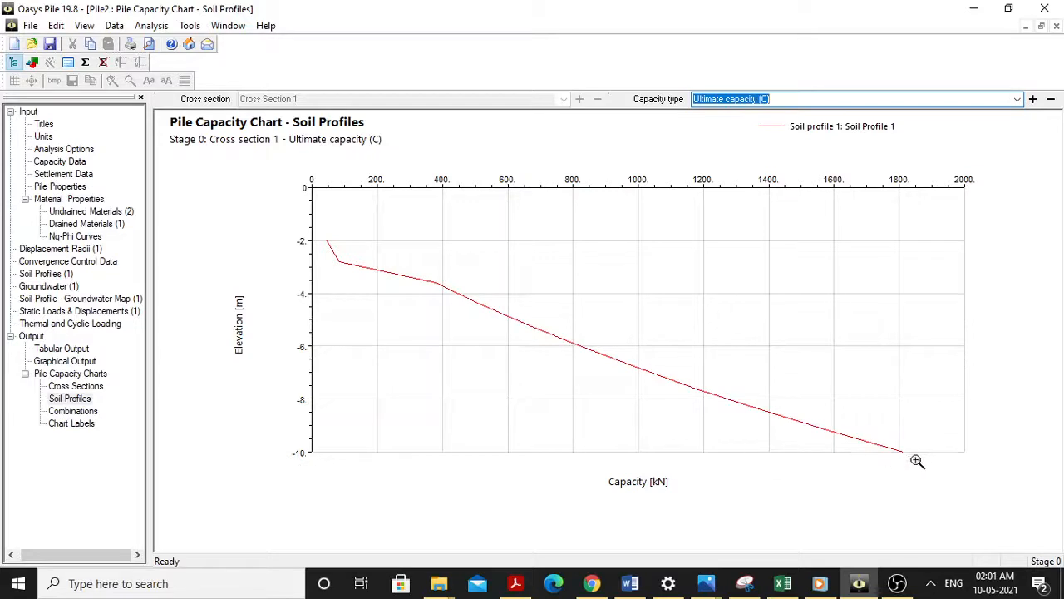
pyautogui.click(890, 395)
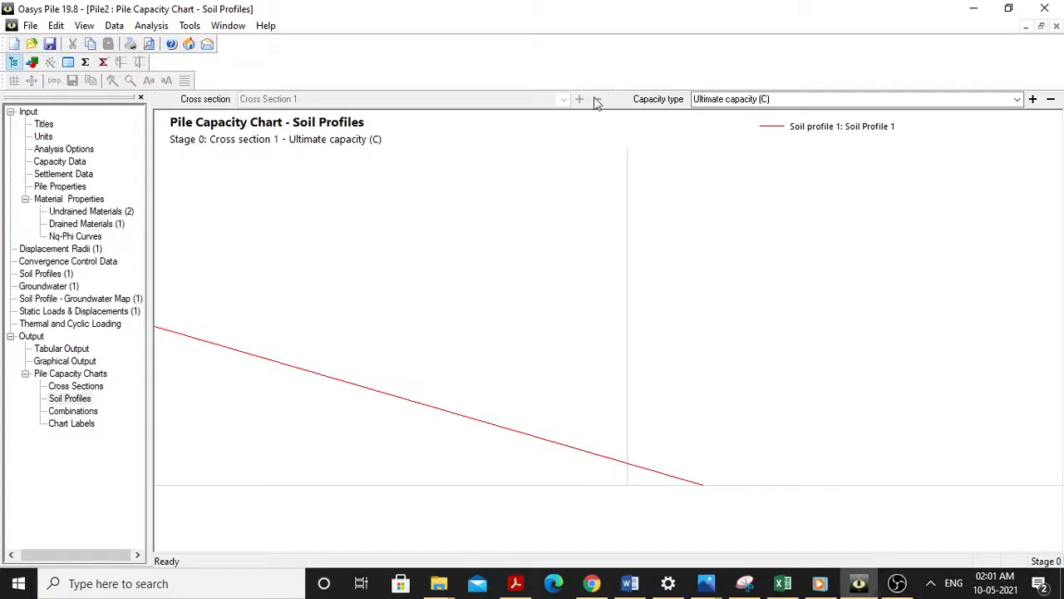
# Show the End bearing chart for the soil profile, followed by the Design capacity (C) chart
pyautogui.click(1051, 101)
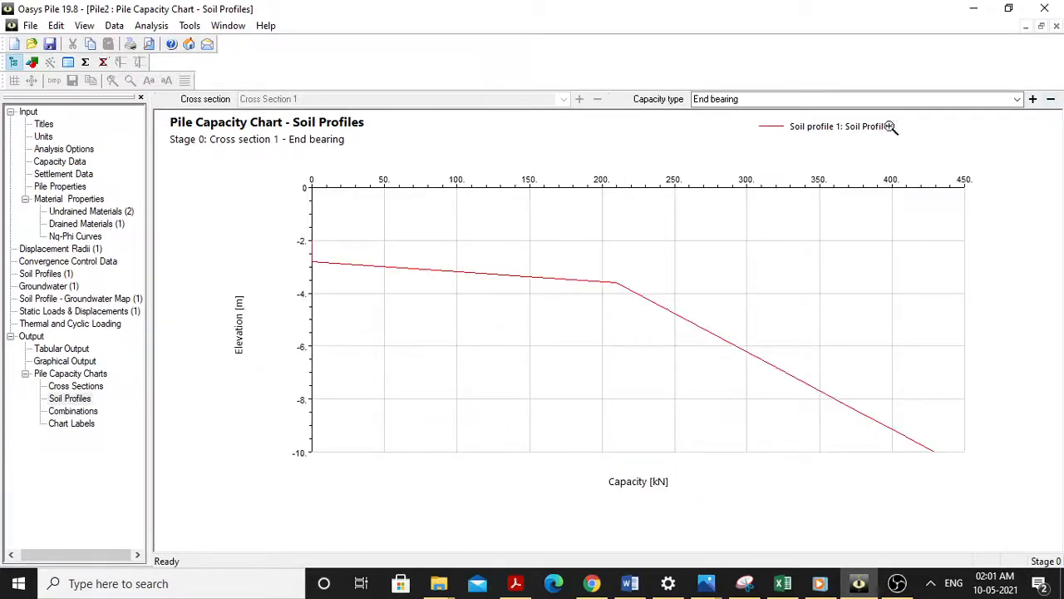
pyautogui.click(890, 99)
pyautogui.click(1015, 99)
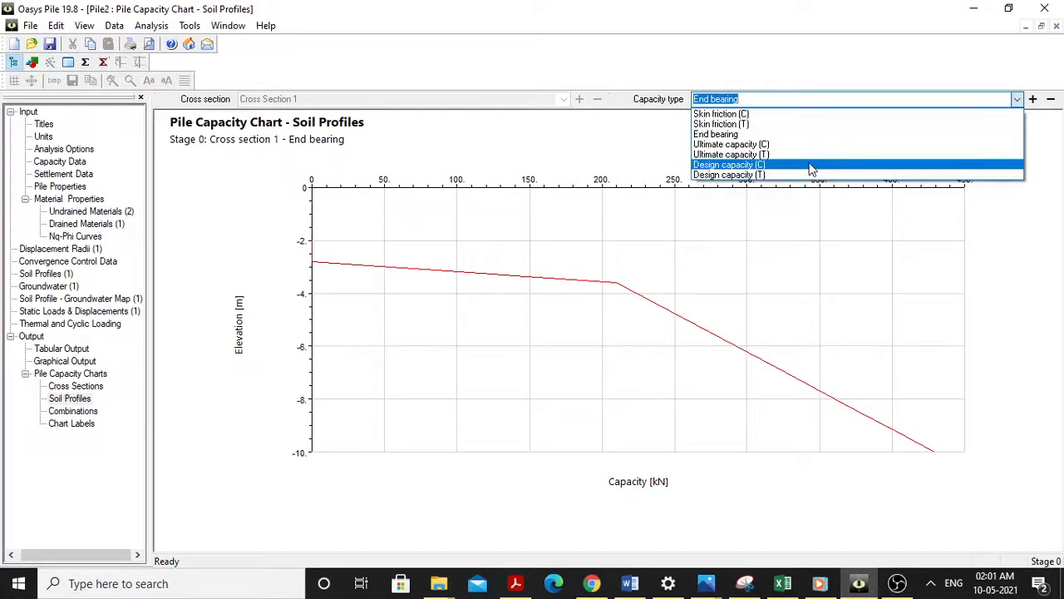
pyautogui.click(812, 165)
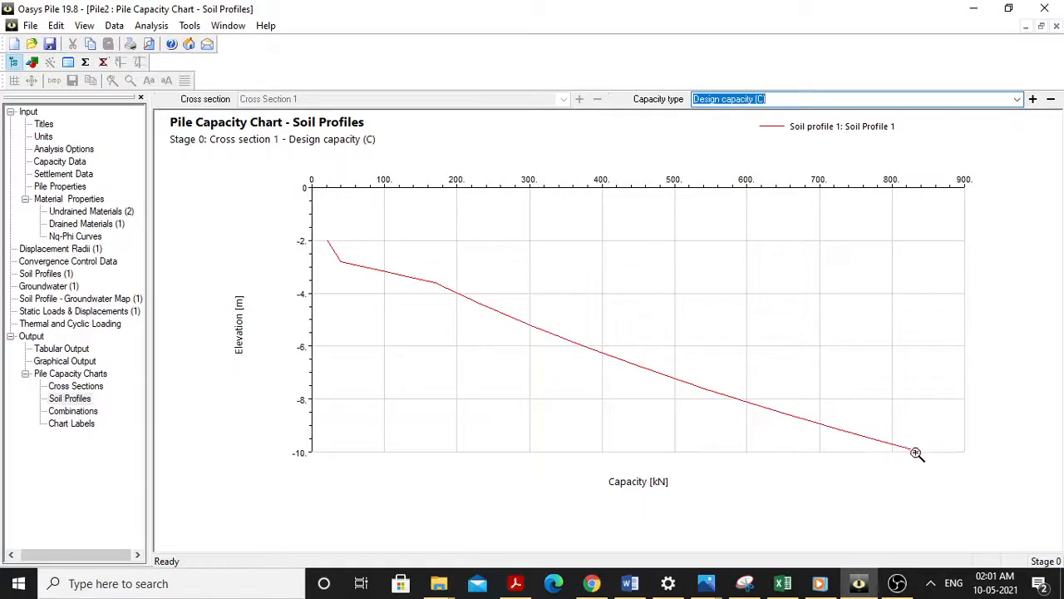
# Compare the Ultimate capacity (C) and Design capacity (T) charts, ending on Design capacity (C)
pyautogui.click(1016, 99)
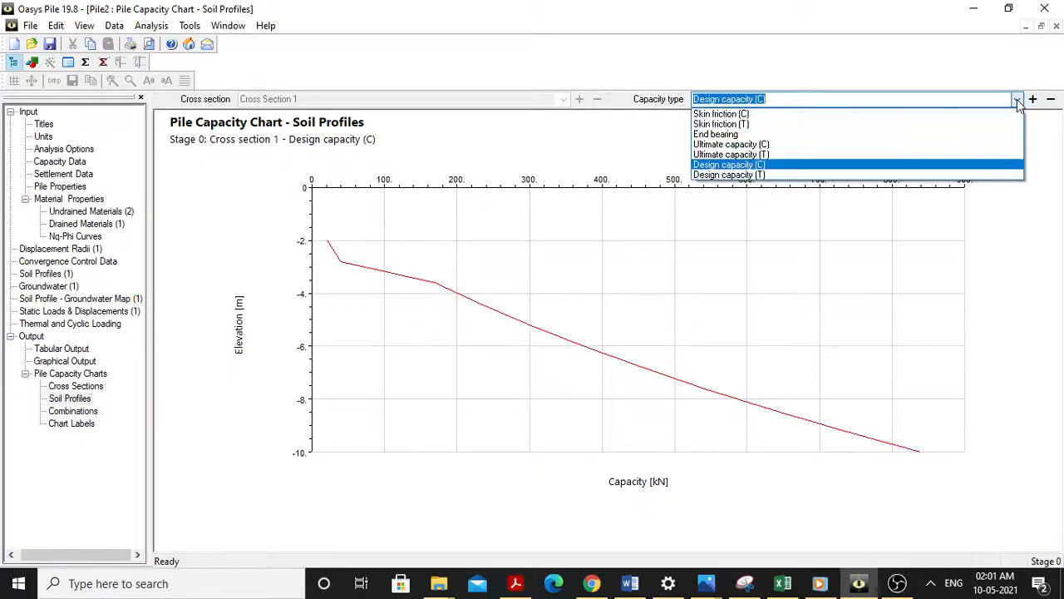
pyautogui.click(938, 145)
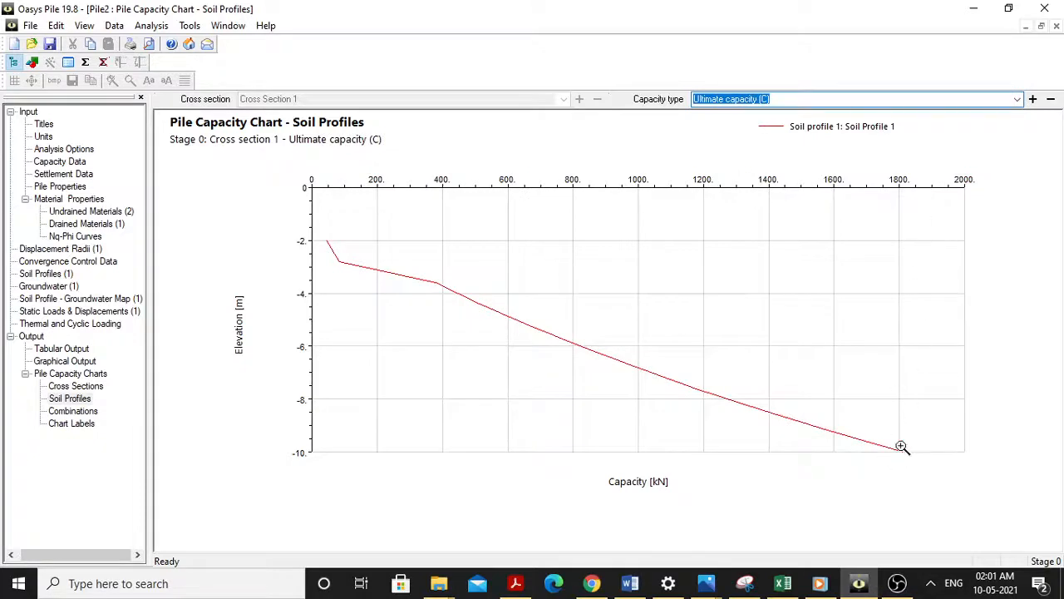
pyautogui.click(979, 99)
pyautogui.click(1018, 99)
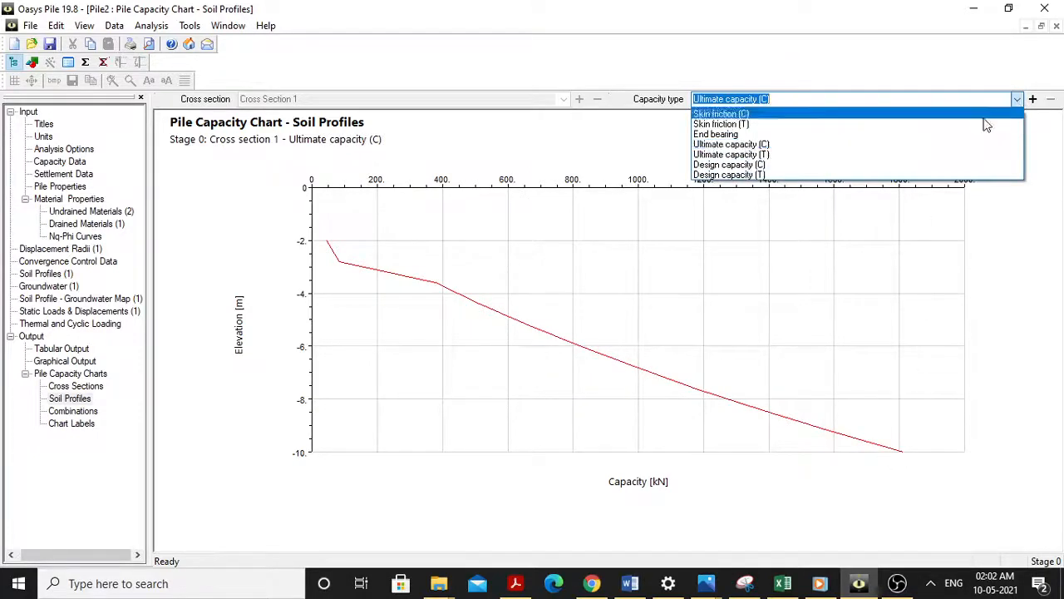
pyautogui.click(947, 175)
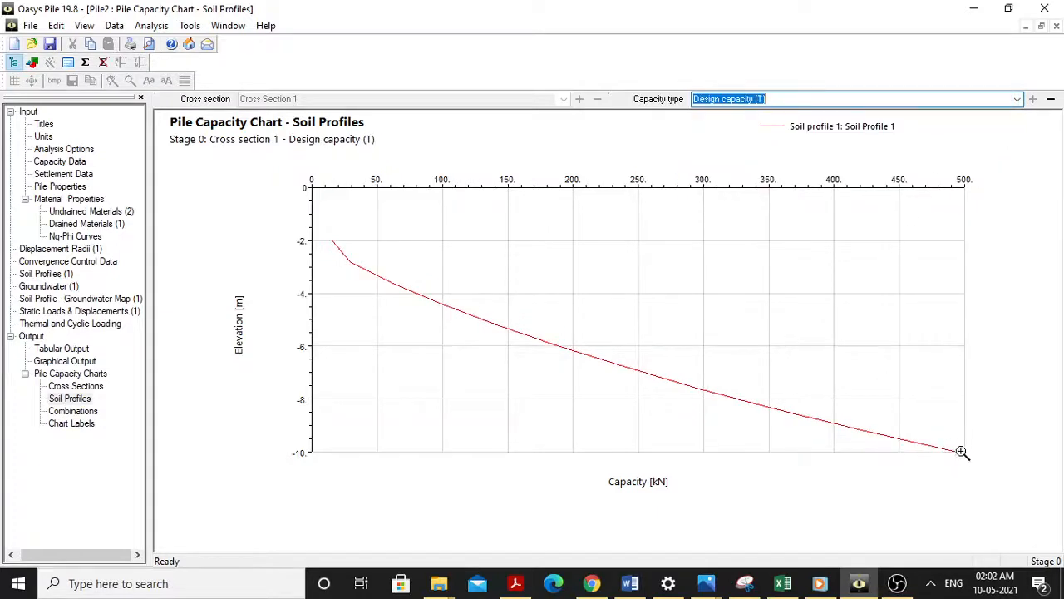
pyautogui.click(1017, 99)
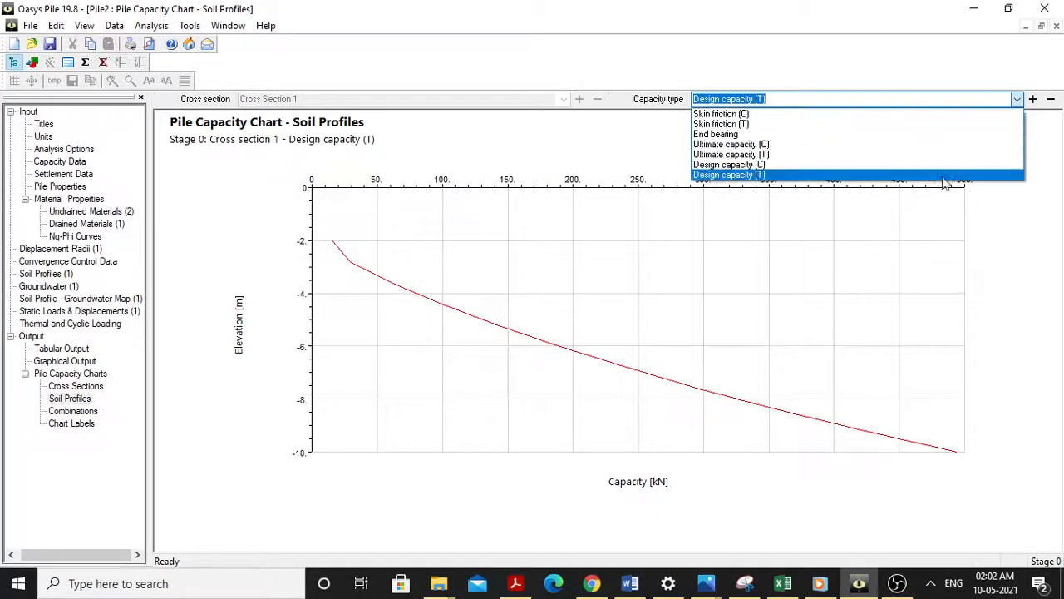
pyautogui.click(896, 164)
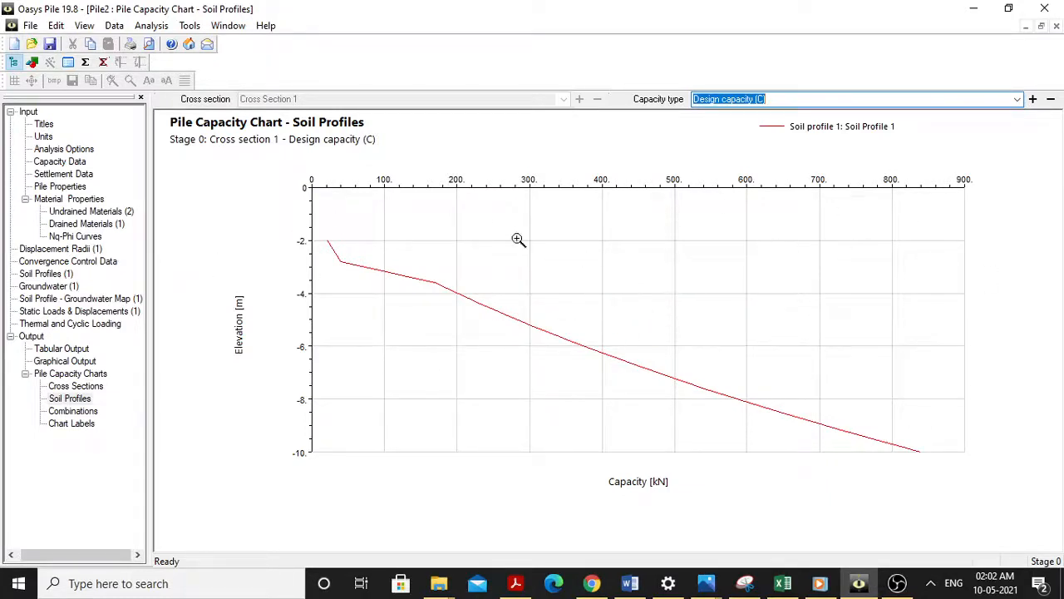
# Open the tabular output with all preselected input and result items and review the analysis options and pile properties
pyautogui.click(70, 351)
pyautogui.click(564, 452)
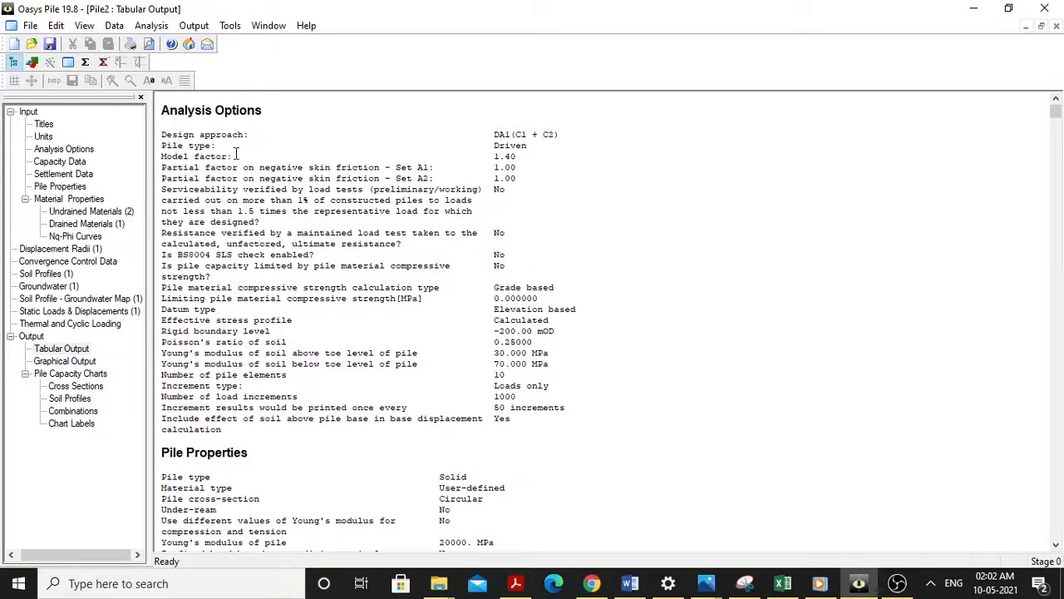
pyautogui.moveTo(493, 134); pyautogui.dragTo(523, 201)
pyautogui.click(501, 146)
pyautogui.click(501, 179)
pyautogui.scroll(-5, 504, 199)
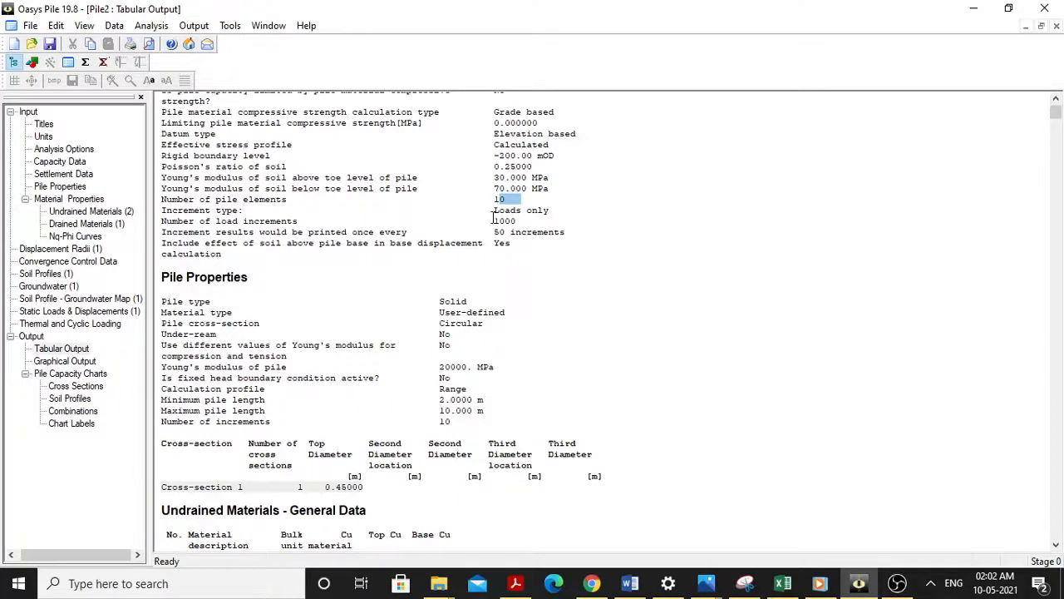
# Review the tabulated undrained and drained material data, displacement radii, convergence control, groundwater and soil profile layers
pyautogui.scroll(-20, 504, 249)
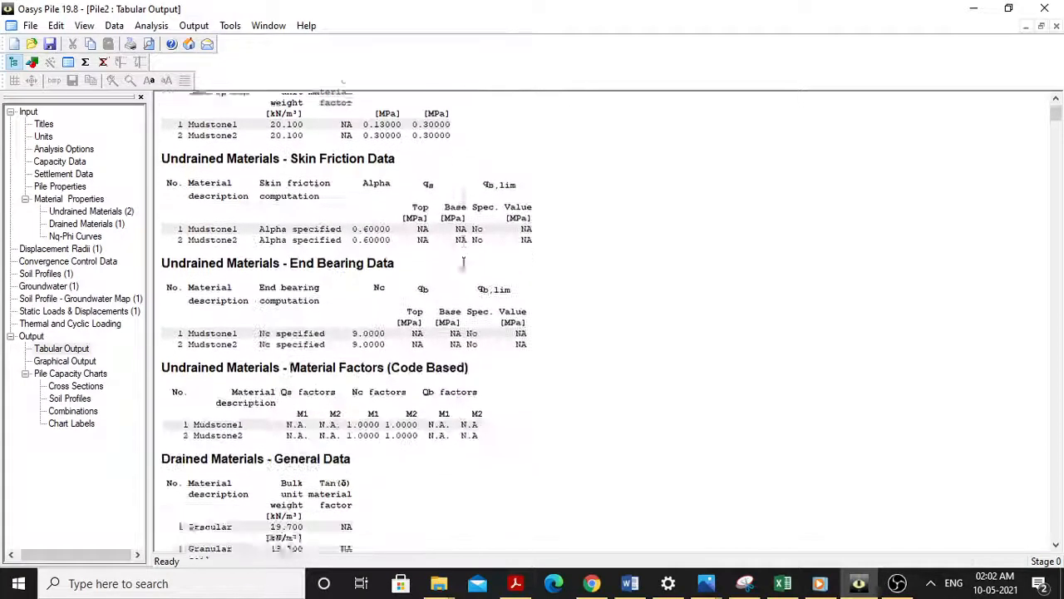
pyautogui.scroll(-3, 430, 249)
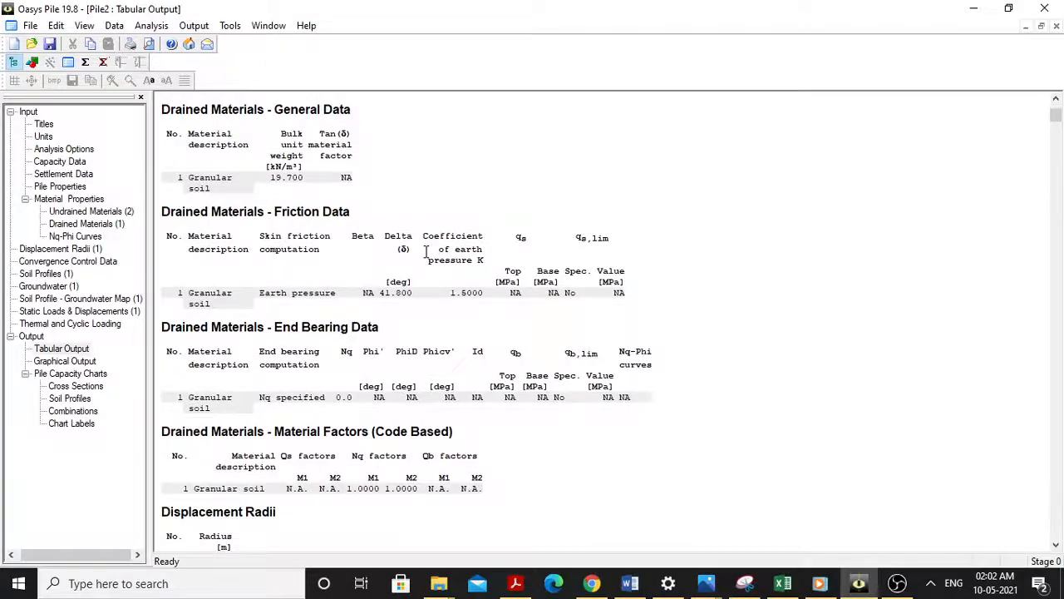
pyautogui.scroll(-5, 422, 258)
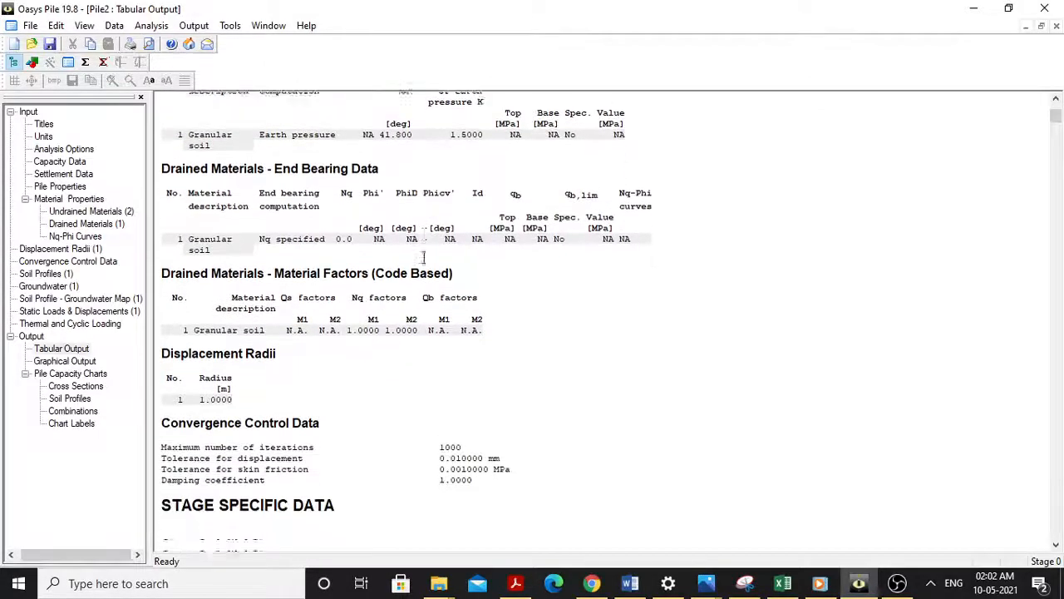
pyautogui.scroll(-4, 419, 258)
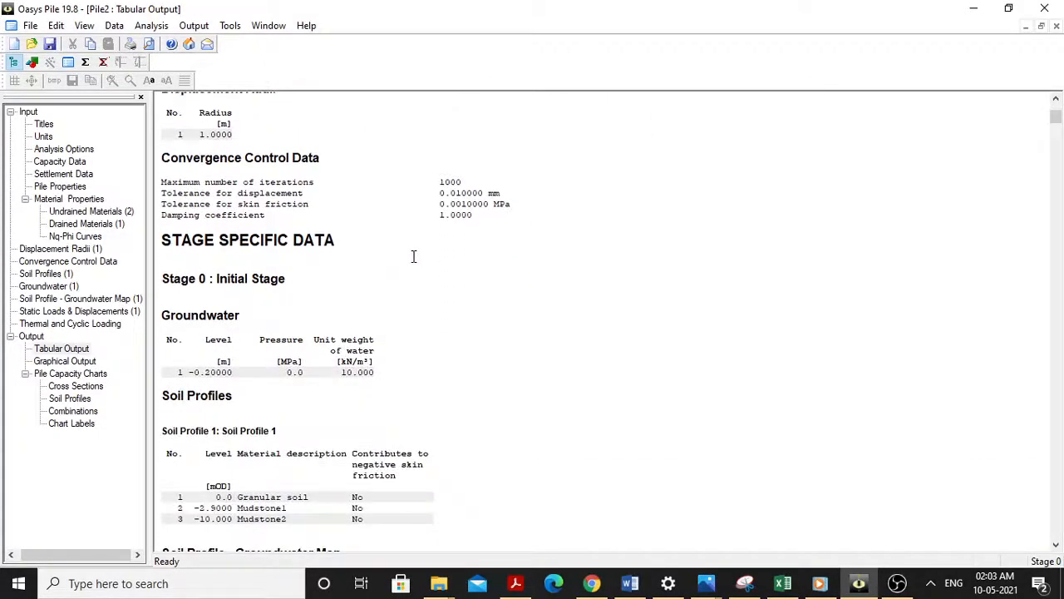
pyautogui.scroll(-5, 411, 256)
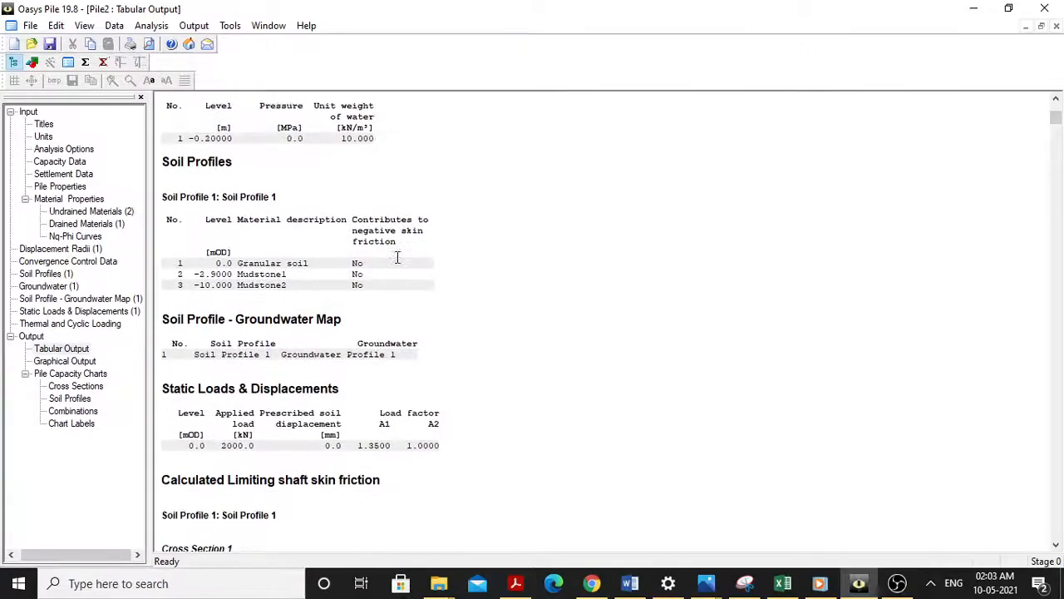
pyautogui.moveTo(216, 261); pyautogui.dragTo(316, 301)
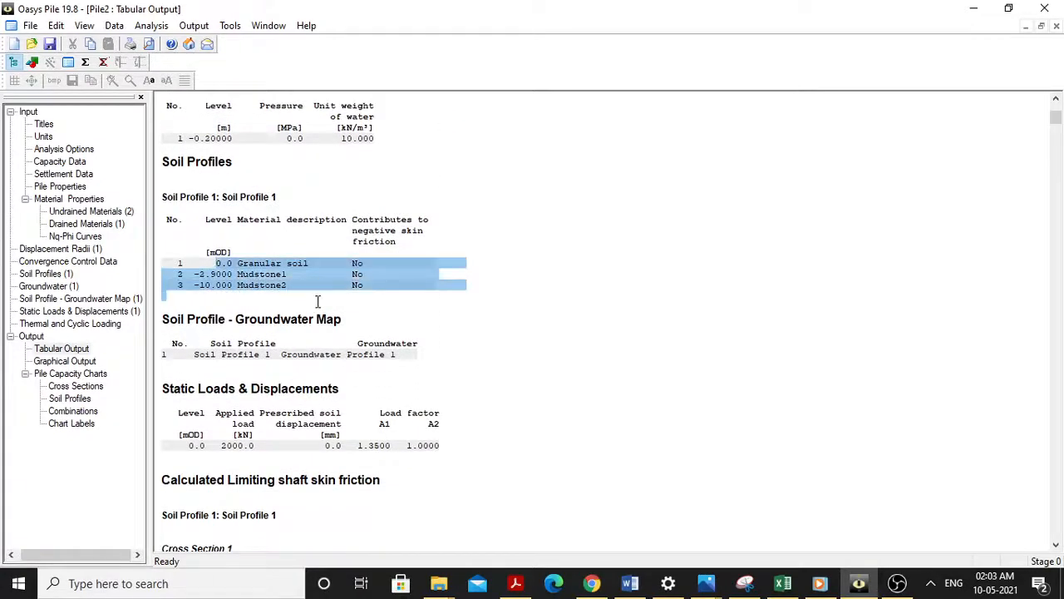
# Examine the limiting shaft skin friction table, the partial resistance factors and the stress profiles in the capacity results
pyautogui.scroll(-4, 324, 301)
pyautogui.scroll(-4, 330, 299)
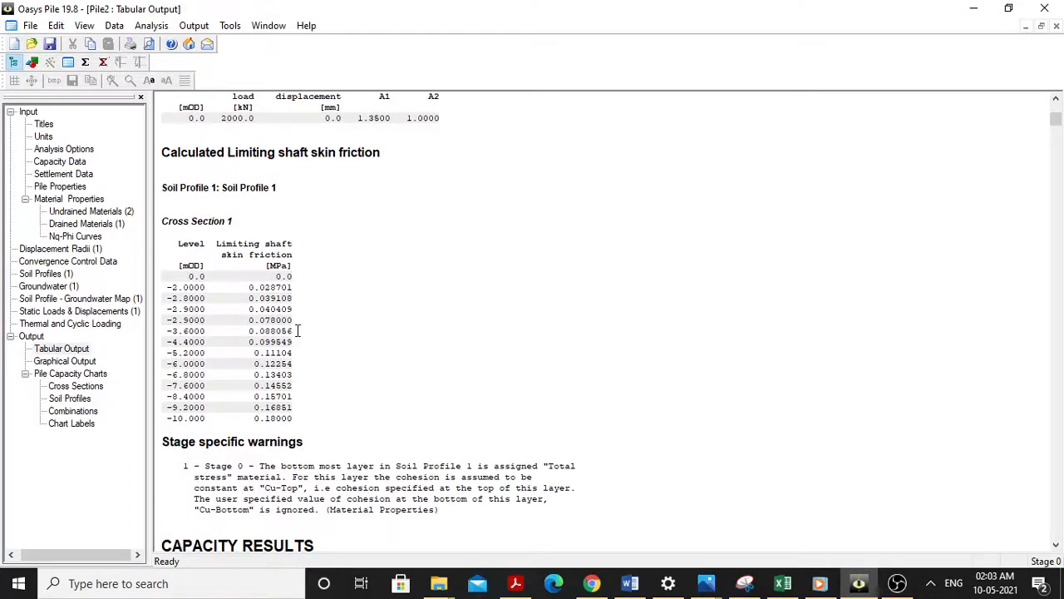
pyautogui.scroll(-9, 298, 330)
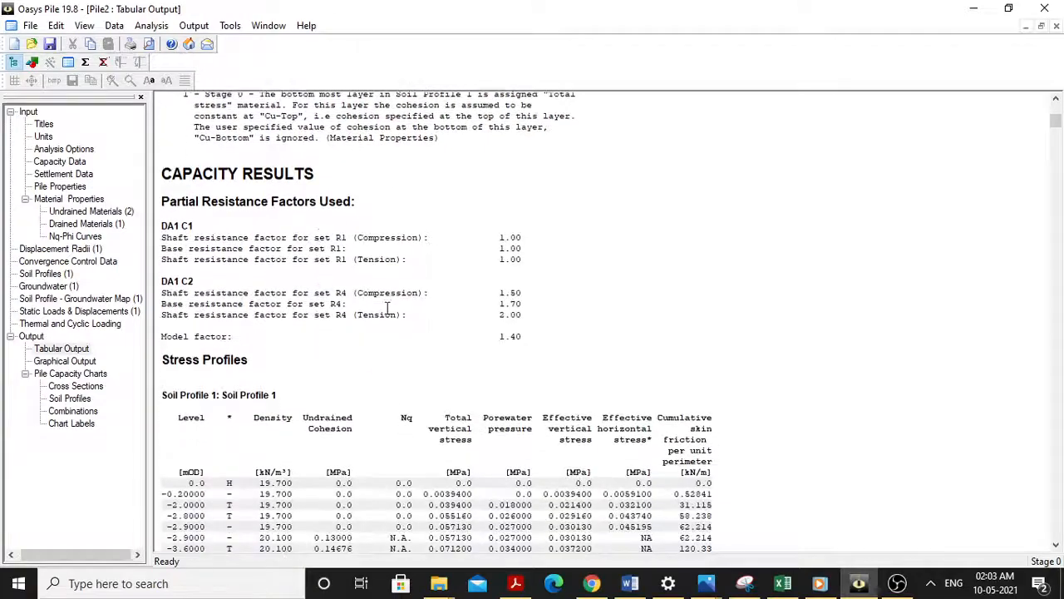
pyautogui.scroll(-6, 461, 294)
pyautogui.scroll(7, 506, 197)
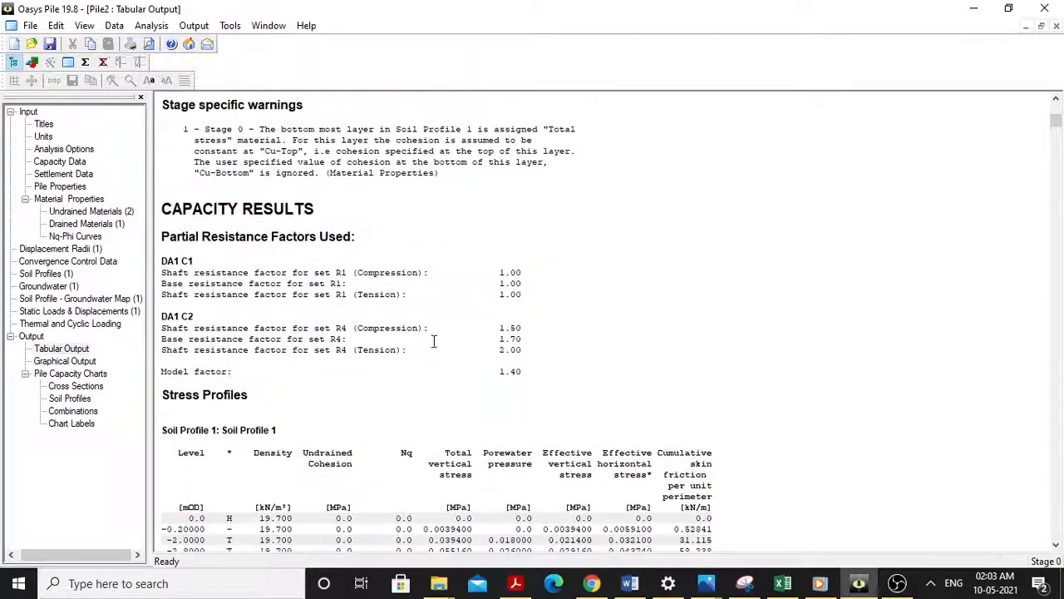
pyautogui.scroll(-6, 433, 340)
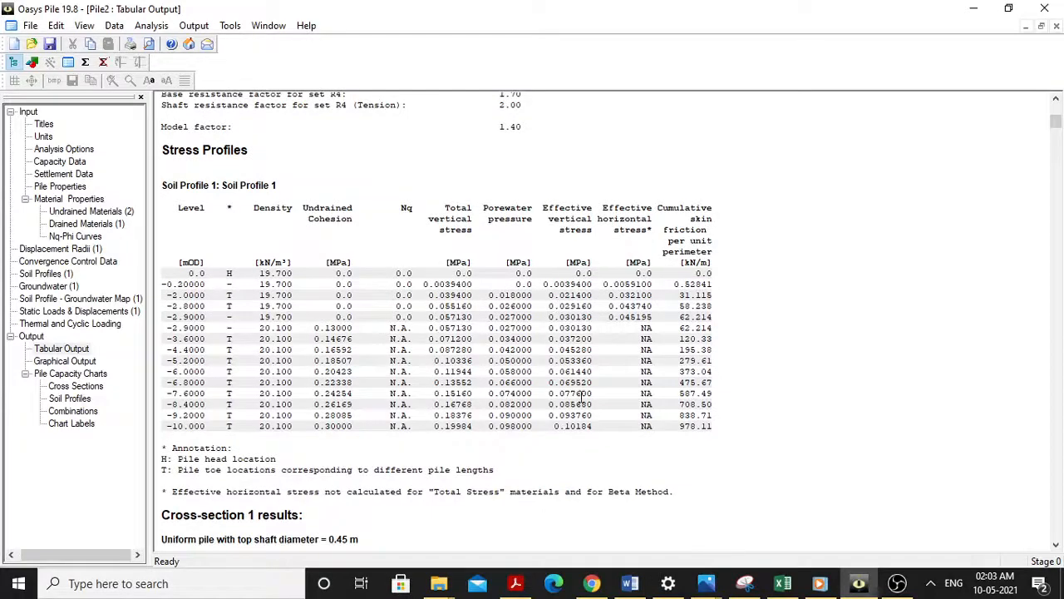
# Review the cross-section 1 compression results for the 0.45 m diameter pile, including base capacity, external friction and design resistance
pyautogui.scroll(-7, 690, 395)
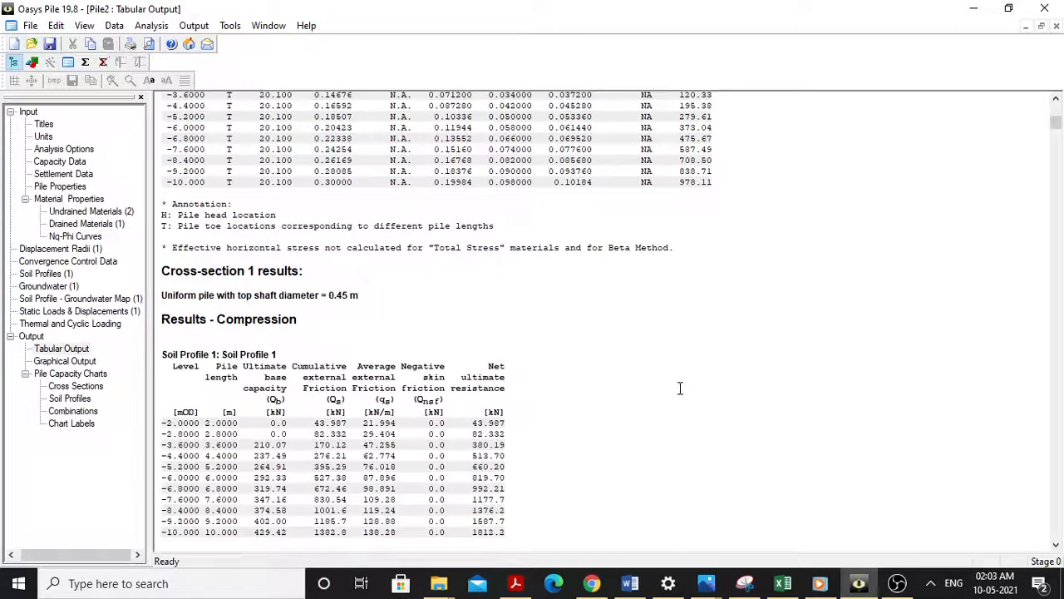
pyautogui.scroll(-4, 677, 383)
pyautogui.scroll(6, 674, 380)
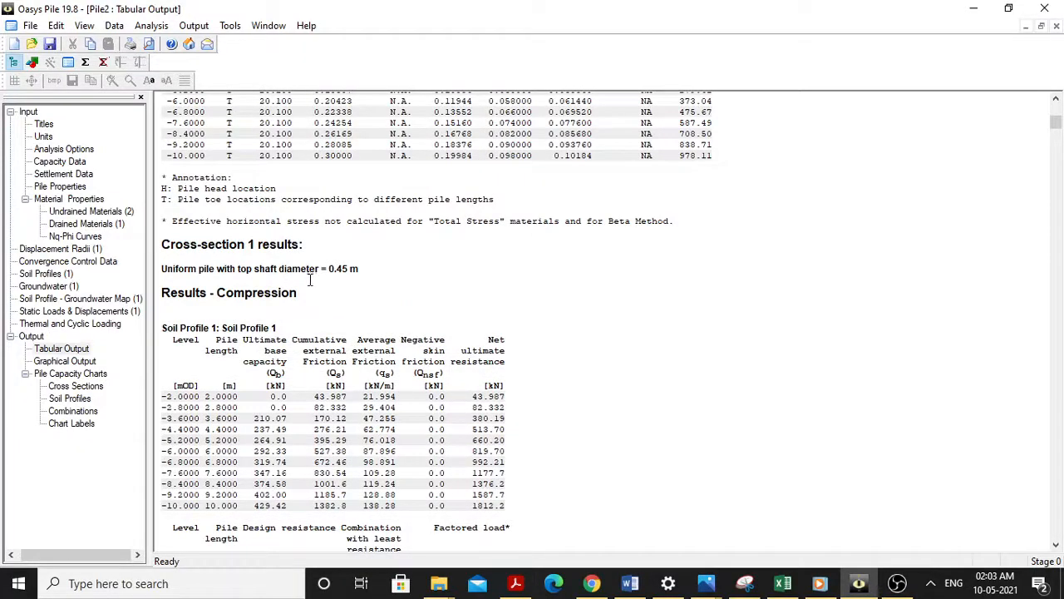
pyautogui.scroll(-9, 309, 280)
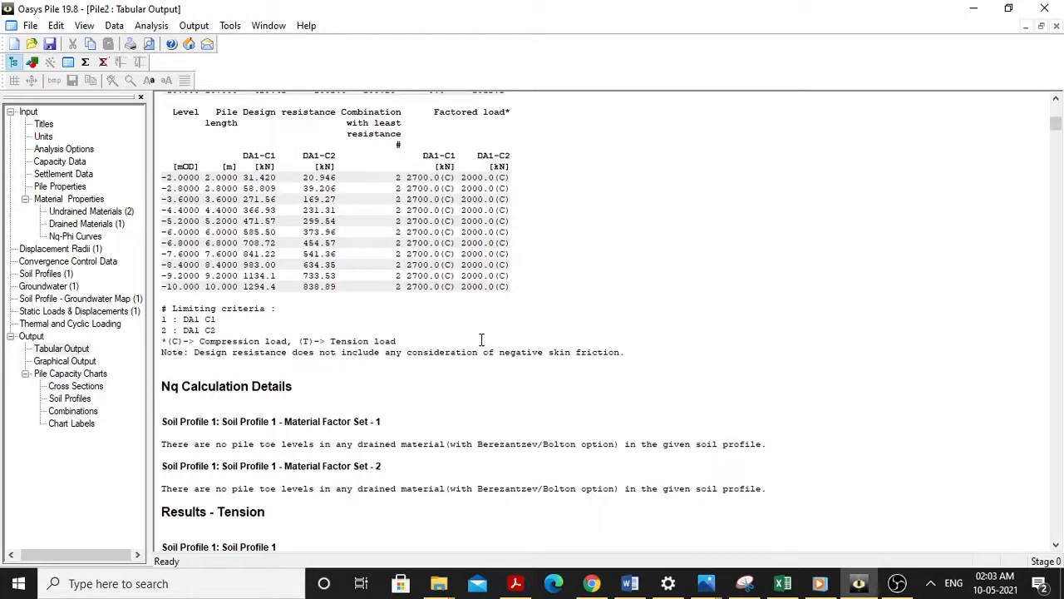
pyautogui.scroll(1, 481, 337)
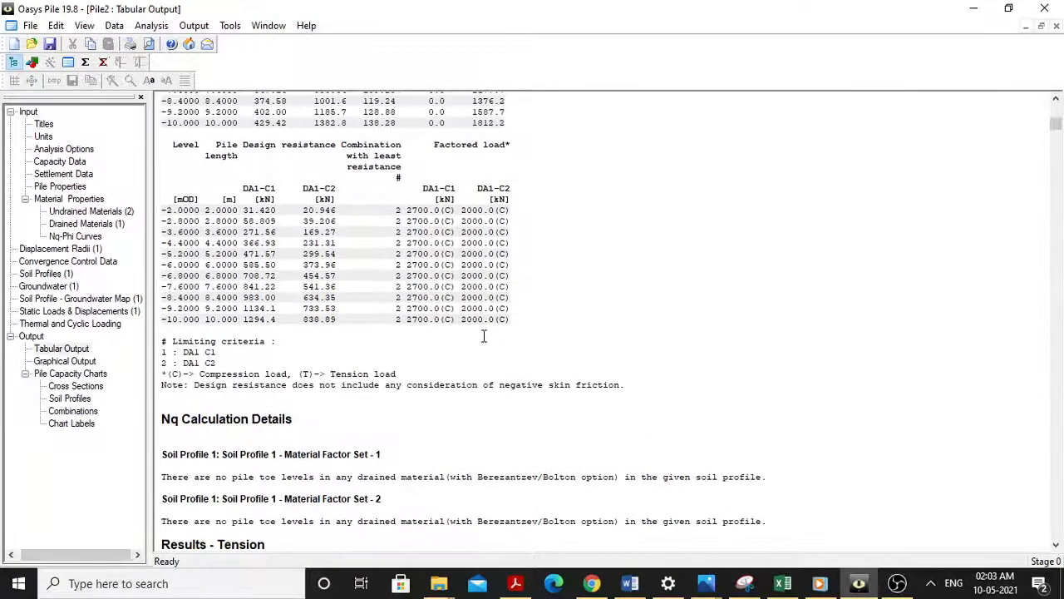
pyautogui.scroll(1, 375, 312)
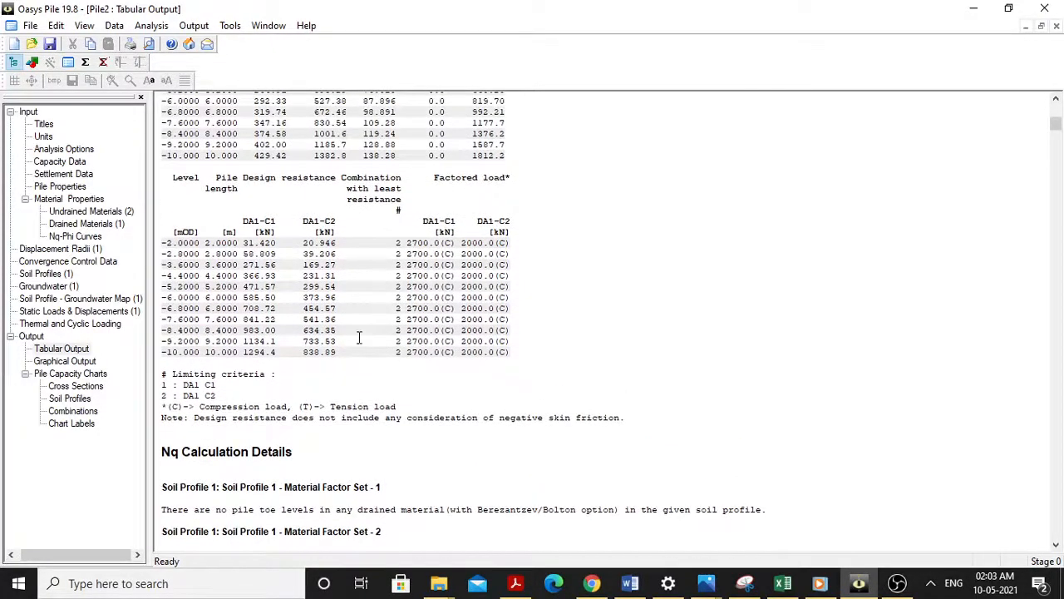
# Examine how the DA1-C2 compression design resistance varies with level, highlighting the values from -2 to -10 mOD
pyautogui.moveTo(394, 352); pyautogui.dragTo(302, 353)
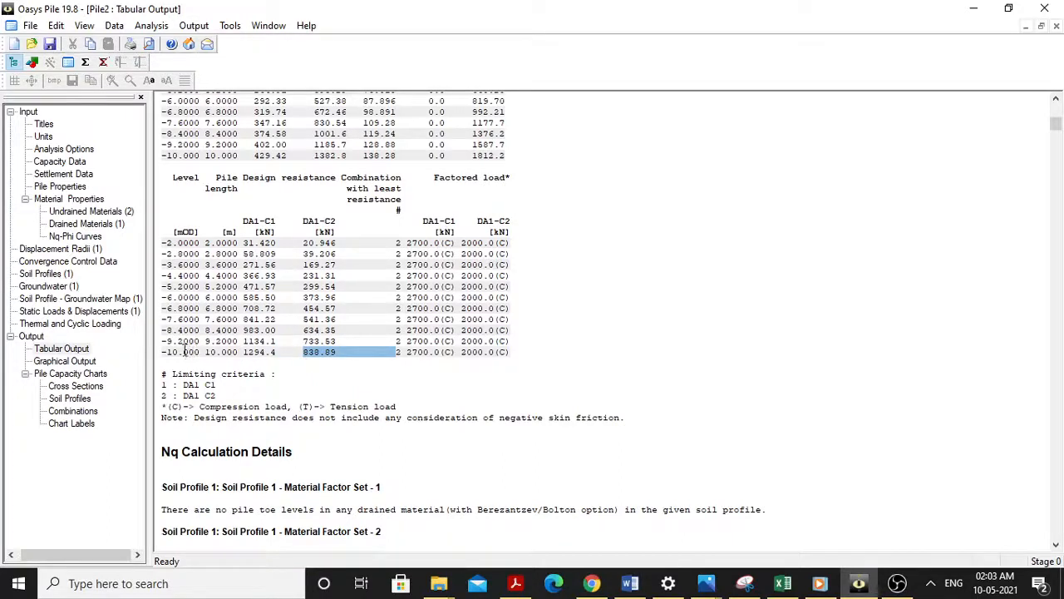
pyautogui.moveTo(165, 352); pyautogui.dragTo(201, 350)
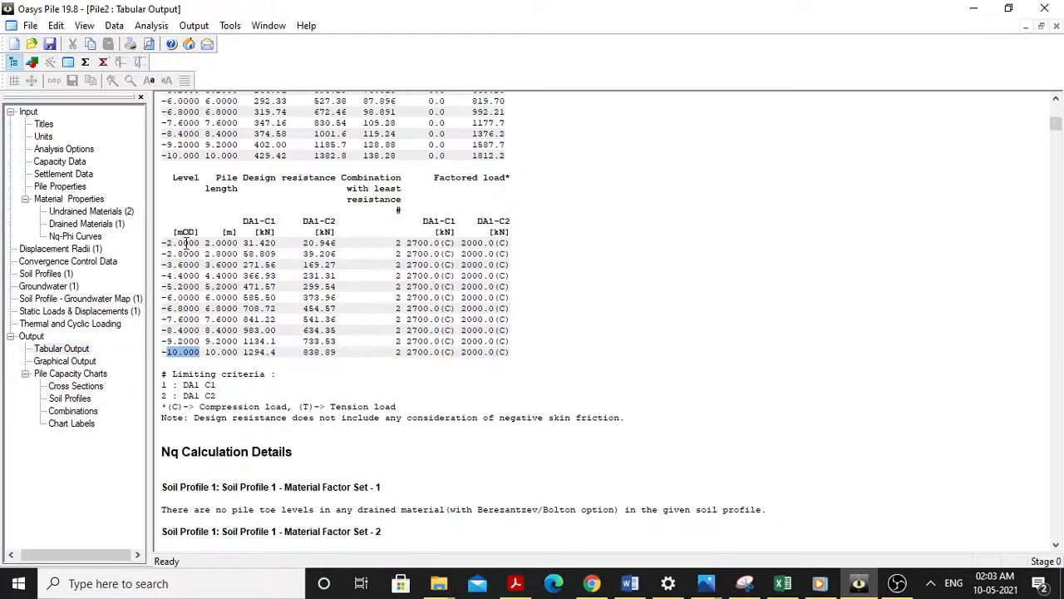
pyautogui.moveTo(168, 243); pyautogui.dragTo(197, 288)
pyautogui.moveTo(321, 243); pyautogui.dragTo(335, 352)
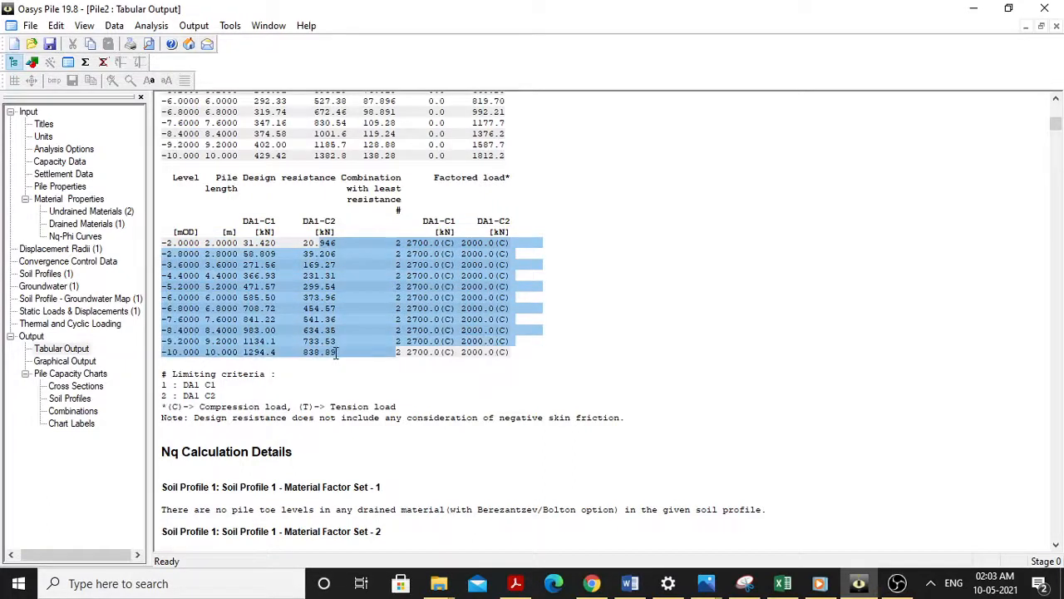
pyautogui.click(333, 371)
pyautogui.moveTo(260, 243); pyautogui.dragTo(350, 352)
pyautogui.scroll(4, 346, 343)
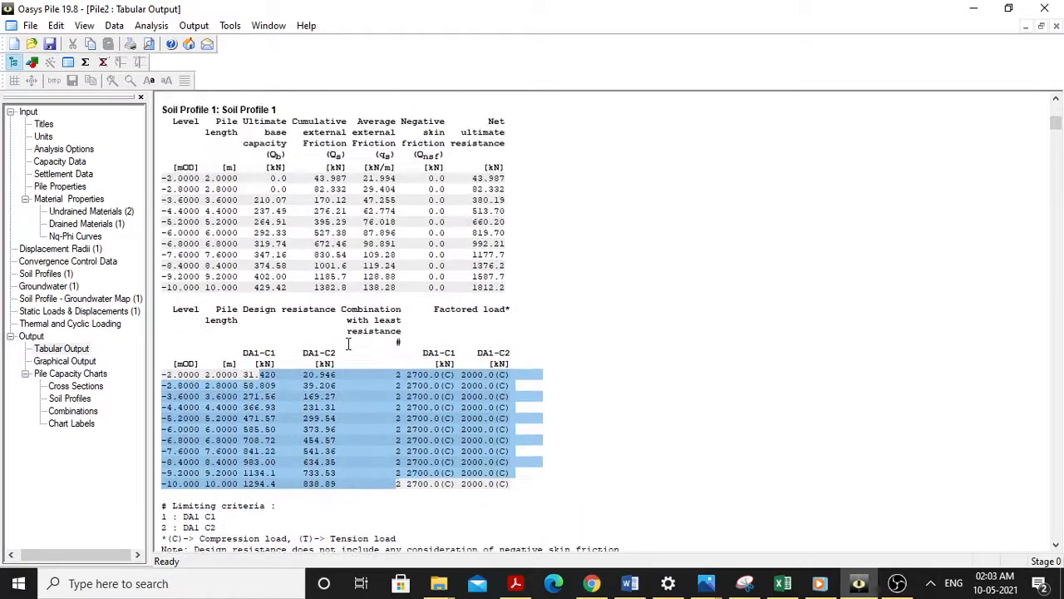
pyautogui.scroll(-5, 348, 343)
pyautogui.click(325, 228)
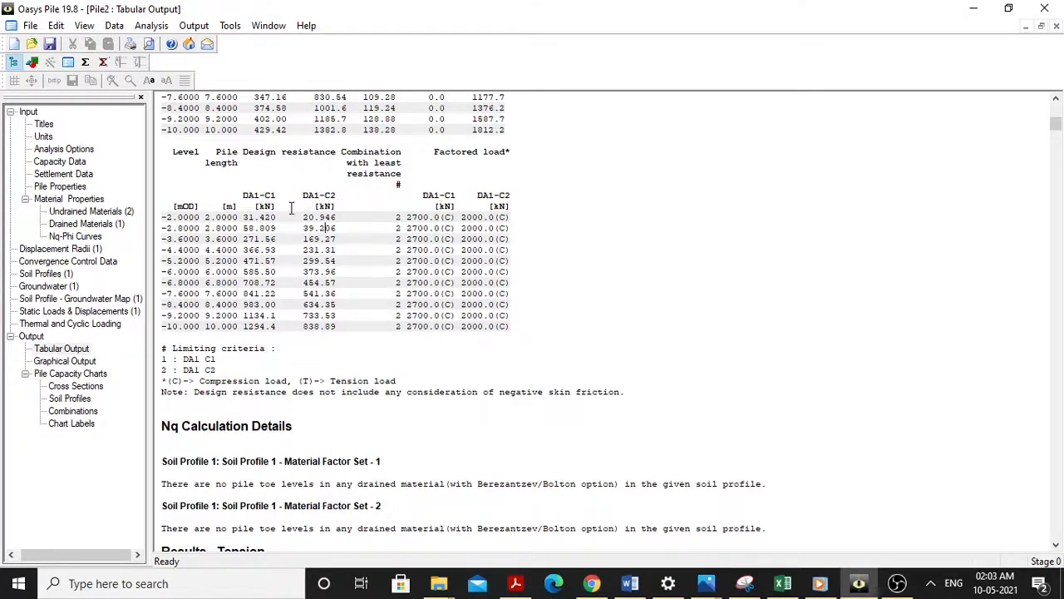
# Highlight the DA1-C1 design resistance values in the compression table and the one for the 10 m pile length
pyautogui.moveTo(247, 193); pyautogui.dragTo(281, 291)
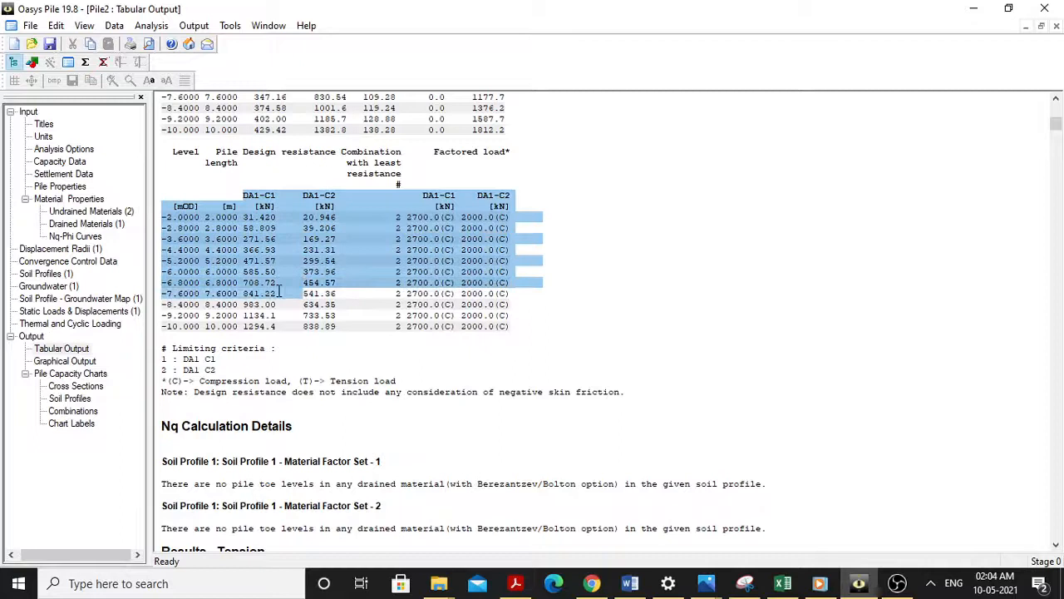
pyautogui.click(399, 343)
pyautogui.moveTo(338, 325); pyautogui.dragTo(270, 326)
pyautogui.doubleClick(263, 324)
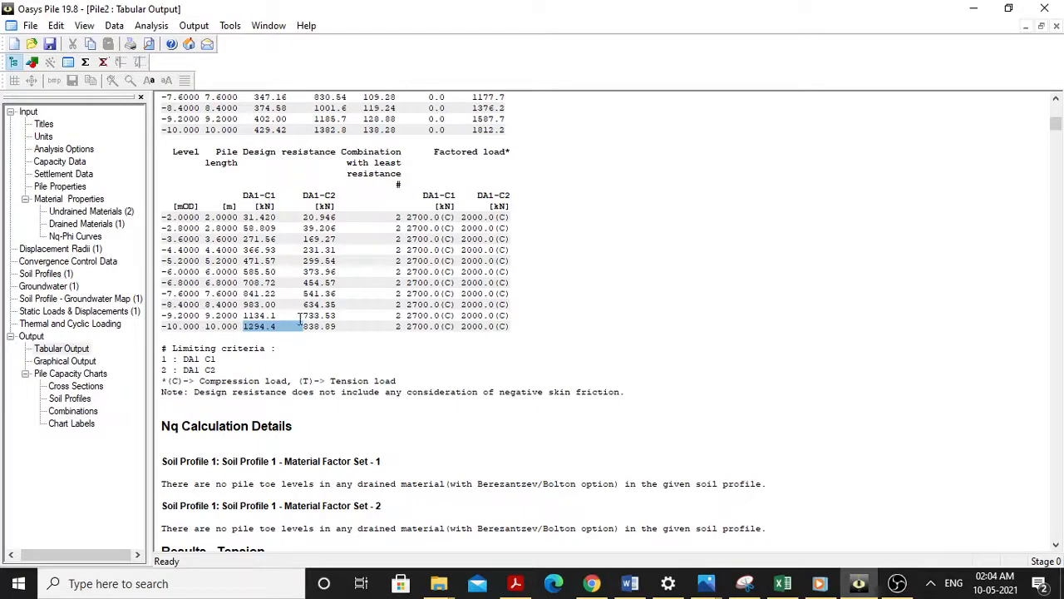
# Review the Nq calculation details and the tension results table for Soil Profile 1
pyautogui.scroll(-4, 458, 296)
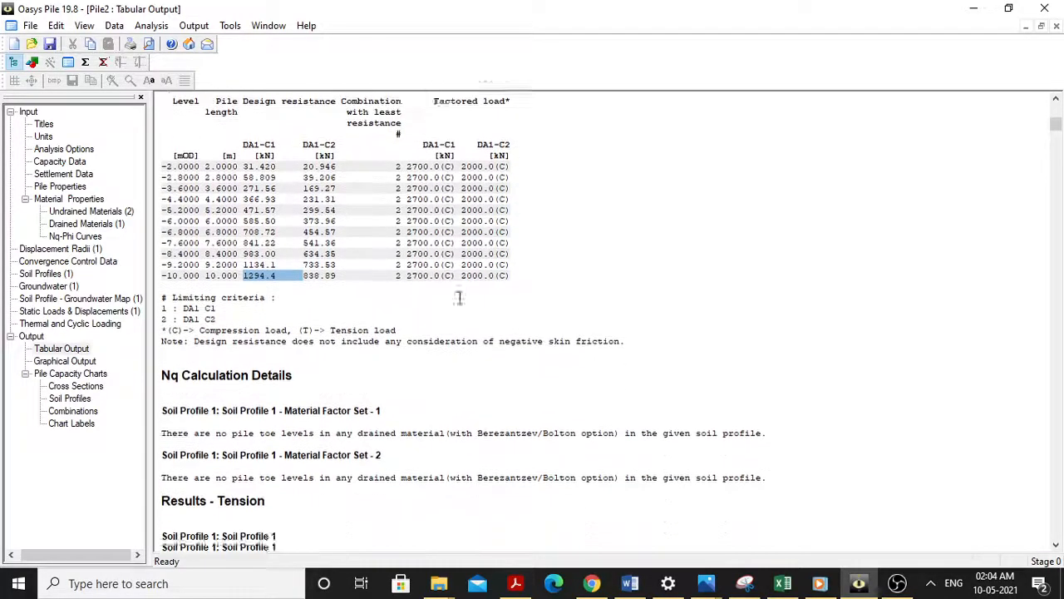
pyautogui.scroll(-3, 325, 285)
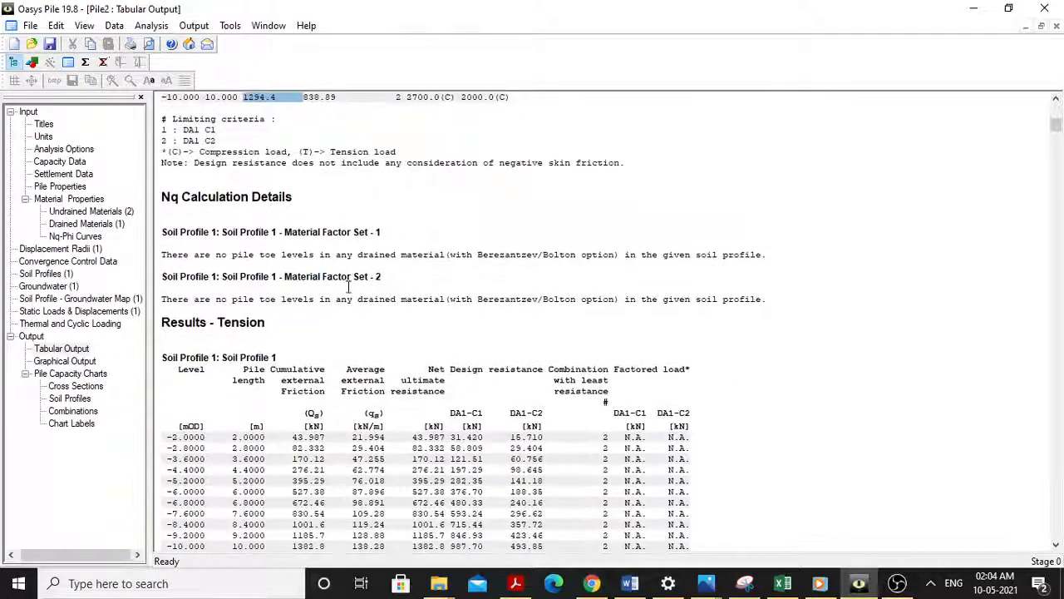
pyautogui.scroll(-3, 349, 286)
pyautogui.scroll(-3, 349, 286)
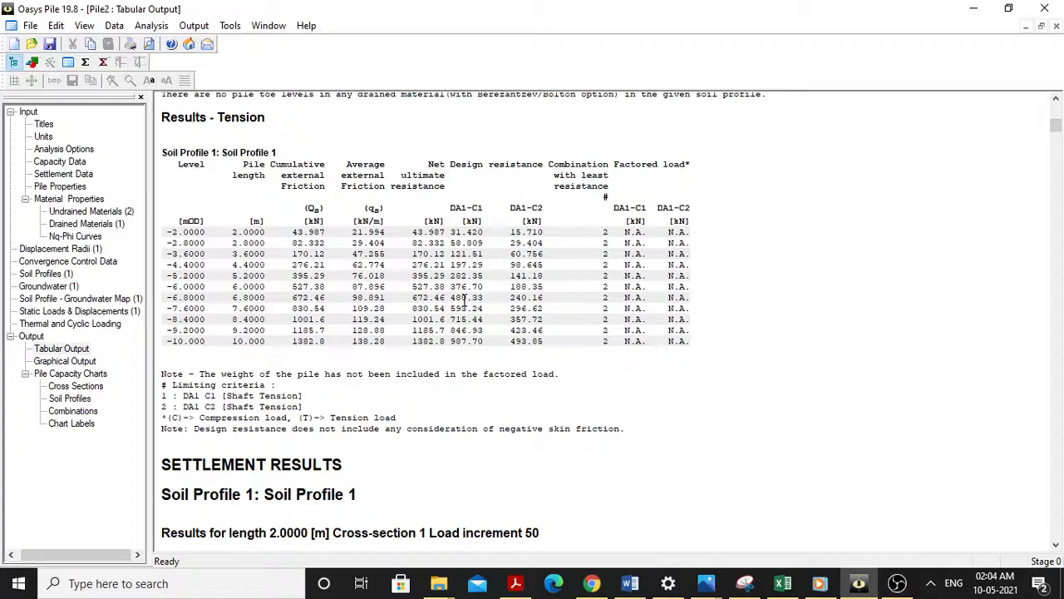
# Examine the settlement results for the 2 m pile at load increment 50, highlighting the pile length and base displacement
pyautogui.scroll(-20, 464, 297)
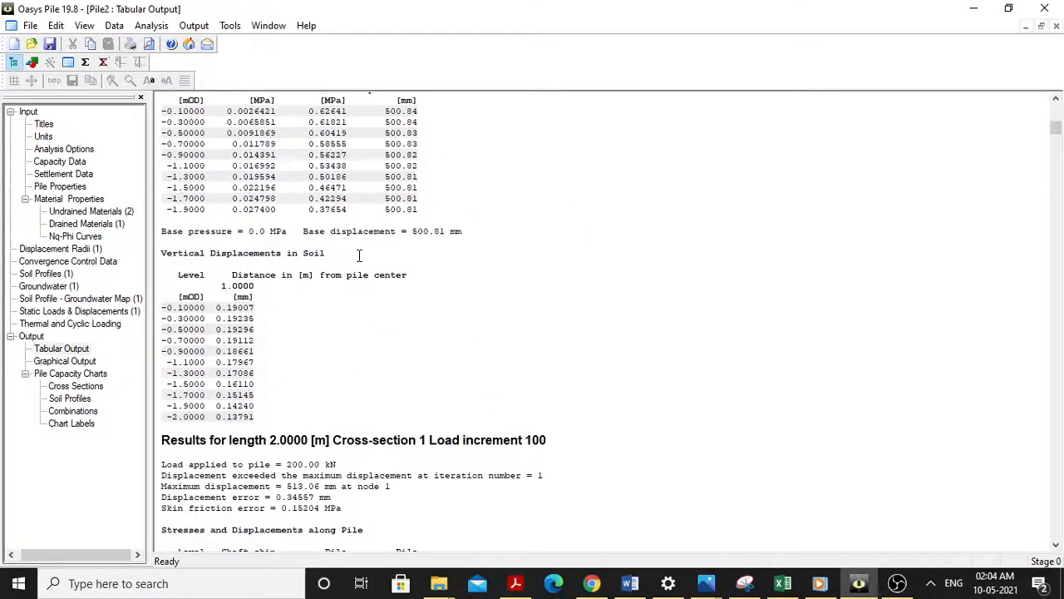
pyautogui.scroll(2, 448, 337)
pyautogui.scroll(6, 412, 312)
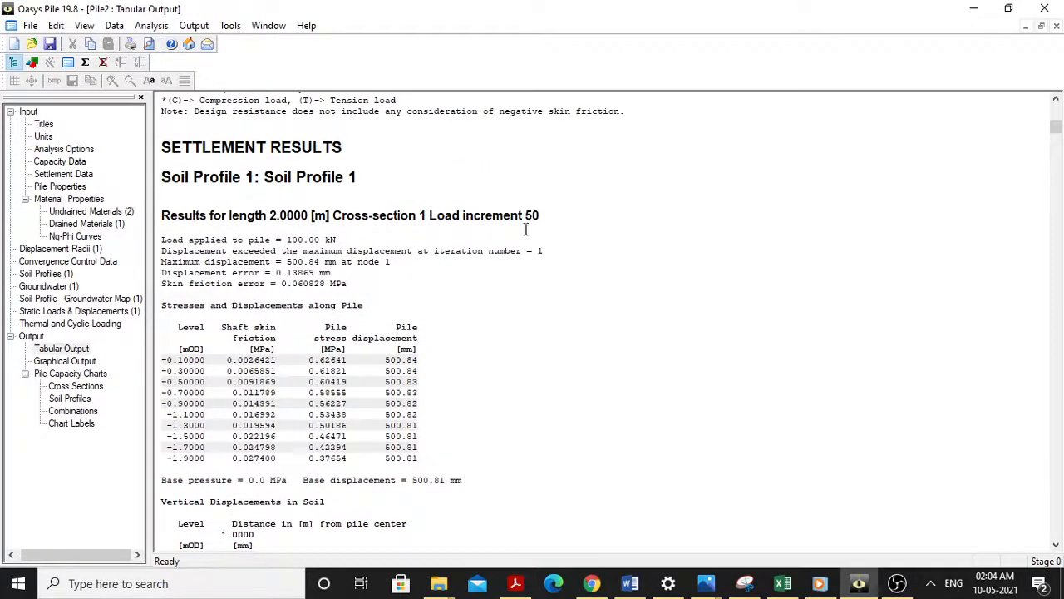
pyautogui.scroll(-3, 372, 224)
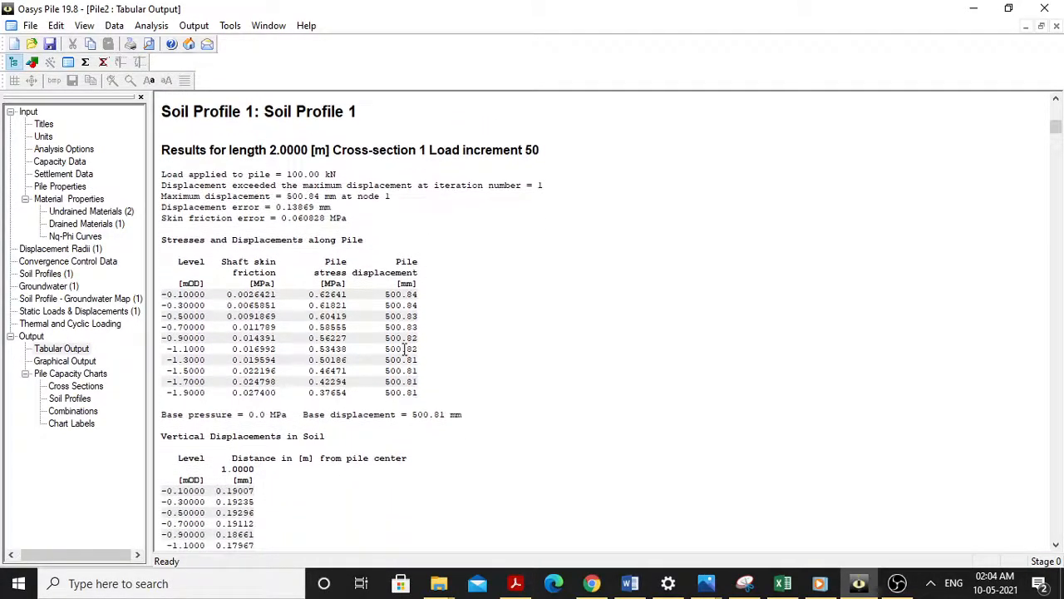
pyautogui.scroll(4, 277, 259)
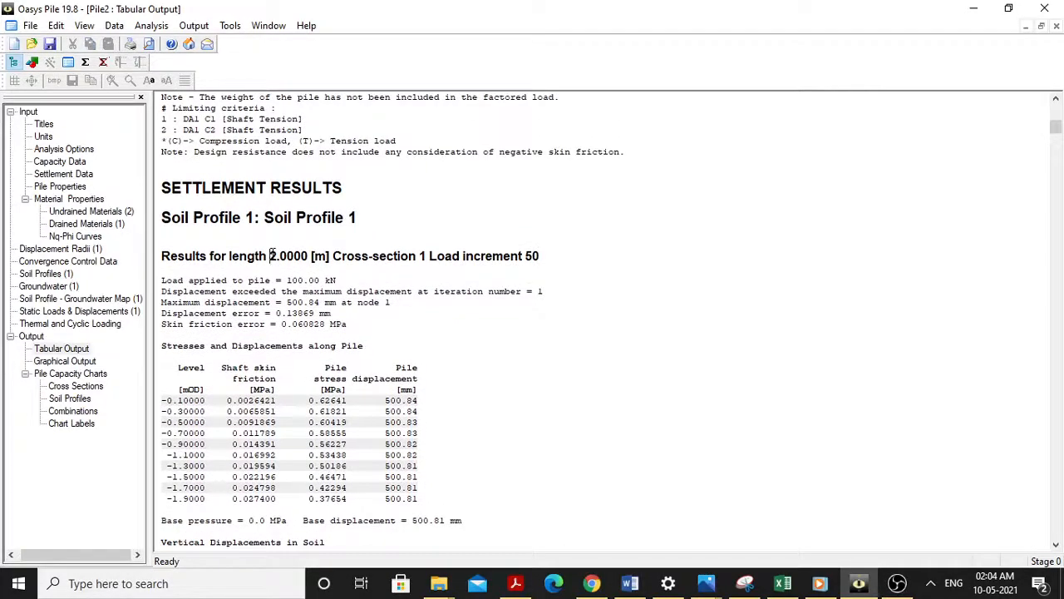
pyautogui.doubleClick(290, 257)
pyautogui.scroll(-1, 361, 323)
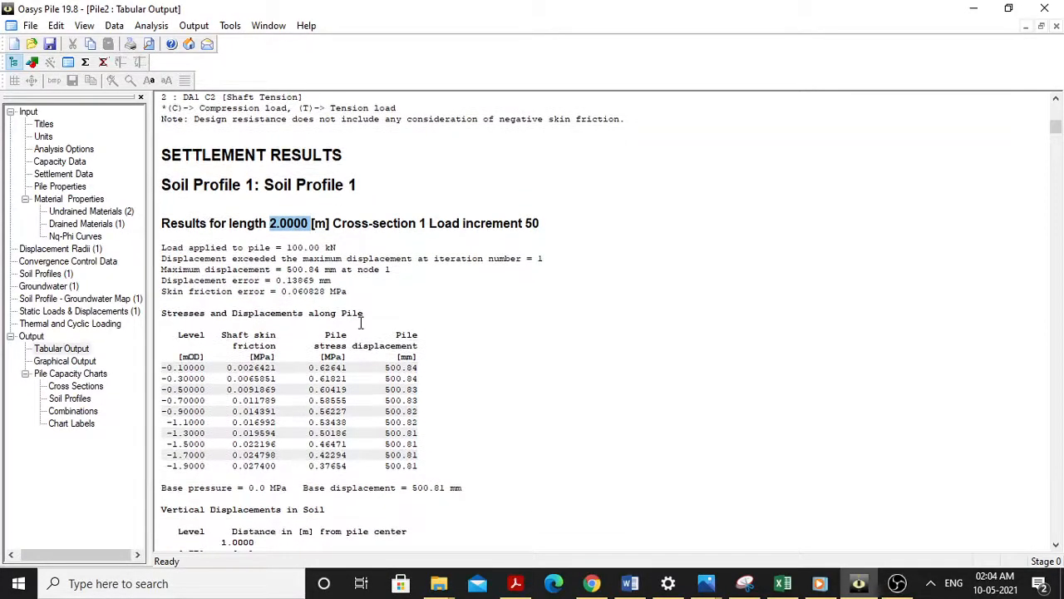
pyautogui.moveTo(410, 487); pyautogui.dragTo(438, 492)
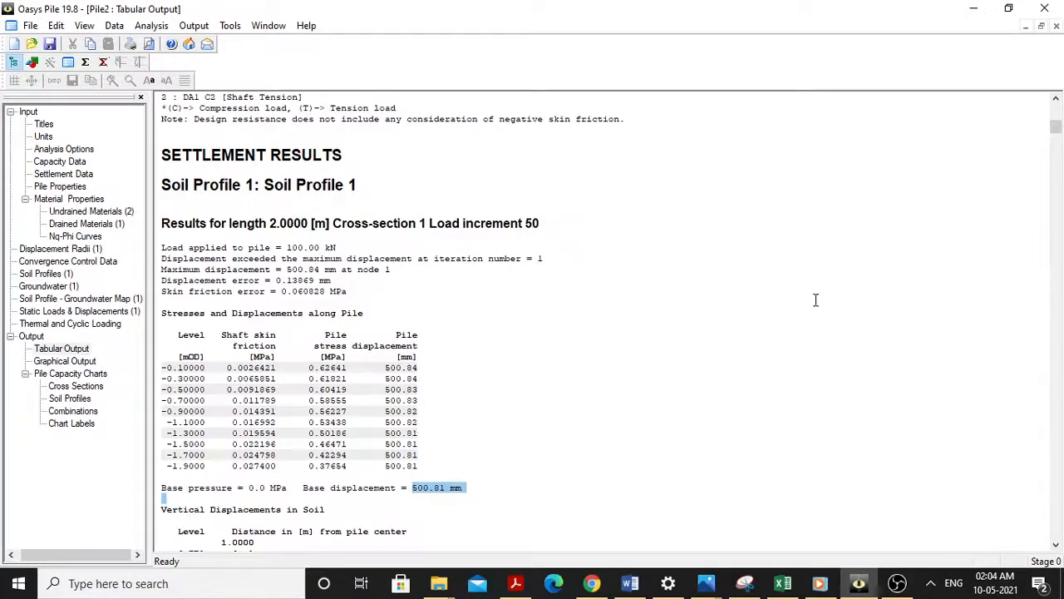
# Browse the settlement results for successive load increments from the 2 m to the 4.4 m pile length
pyautogui.scroll(-12, 810, 307)
pyautogui.scroll(-20, 906, 291)
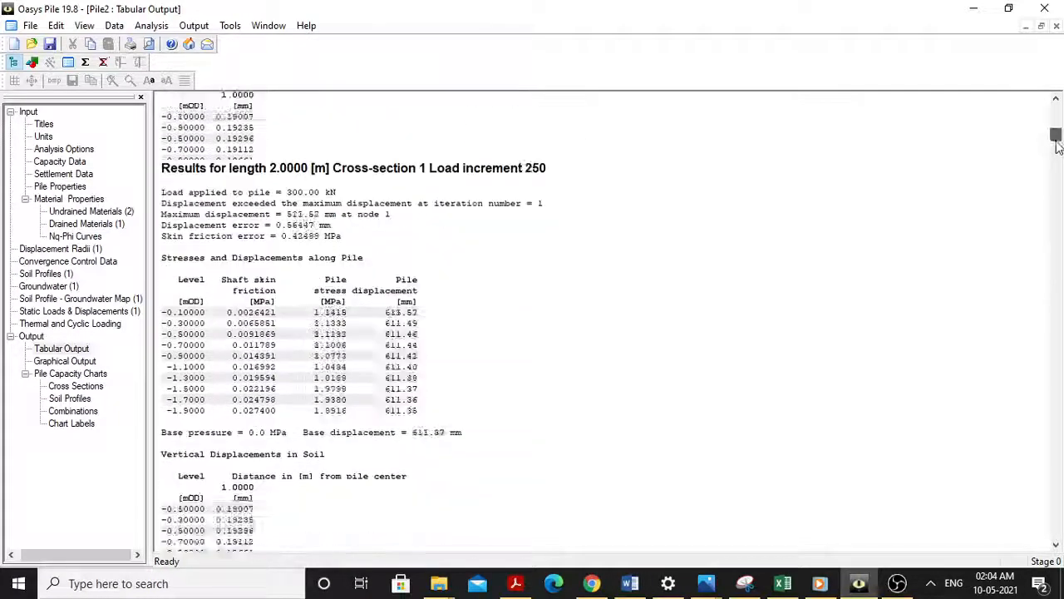
pyautogui.scroll(-10, 749, 349)
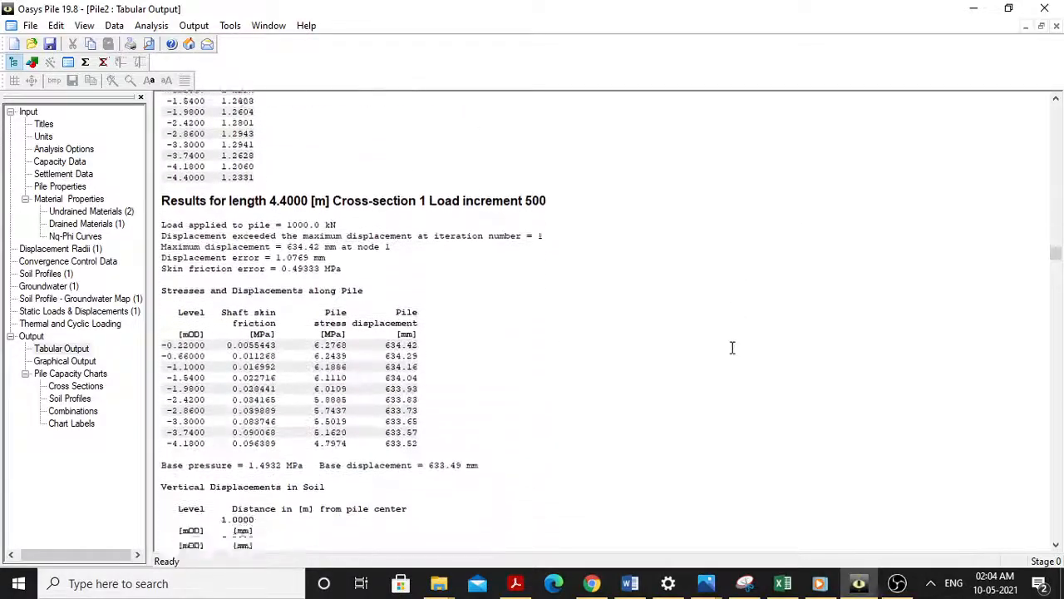
pyautogui.scroll(3, 566, 312)
pyautogui.scroll(-20, 706, 336)
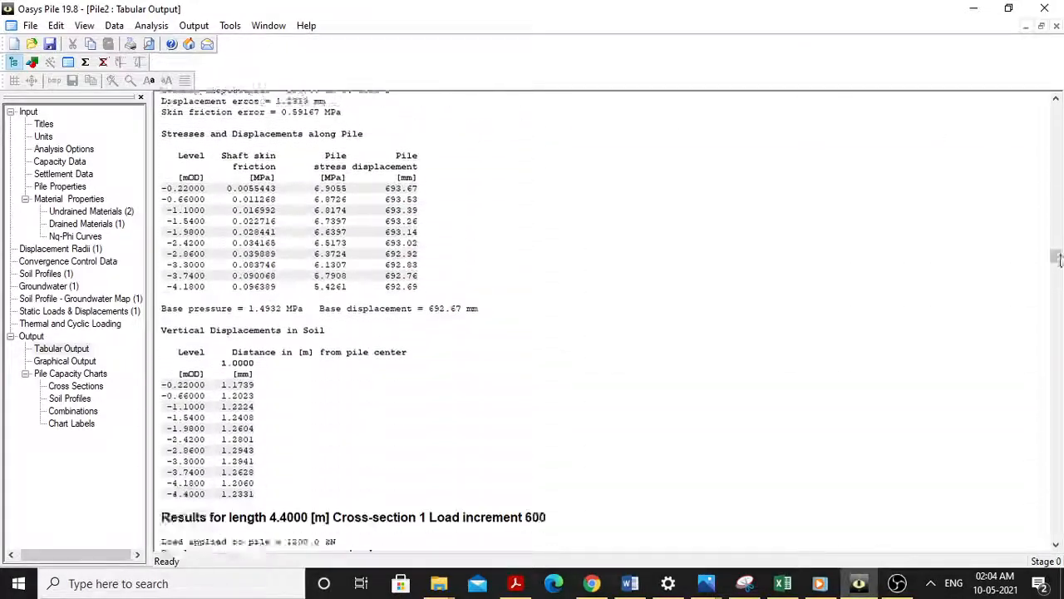
# Browse the settlement results for the 6.8 m, 9.2 m and 10 m pile lengths
pyautogui.moveTo(1055, 258); pyautogui.dragTo(1049, 352)
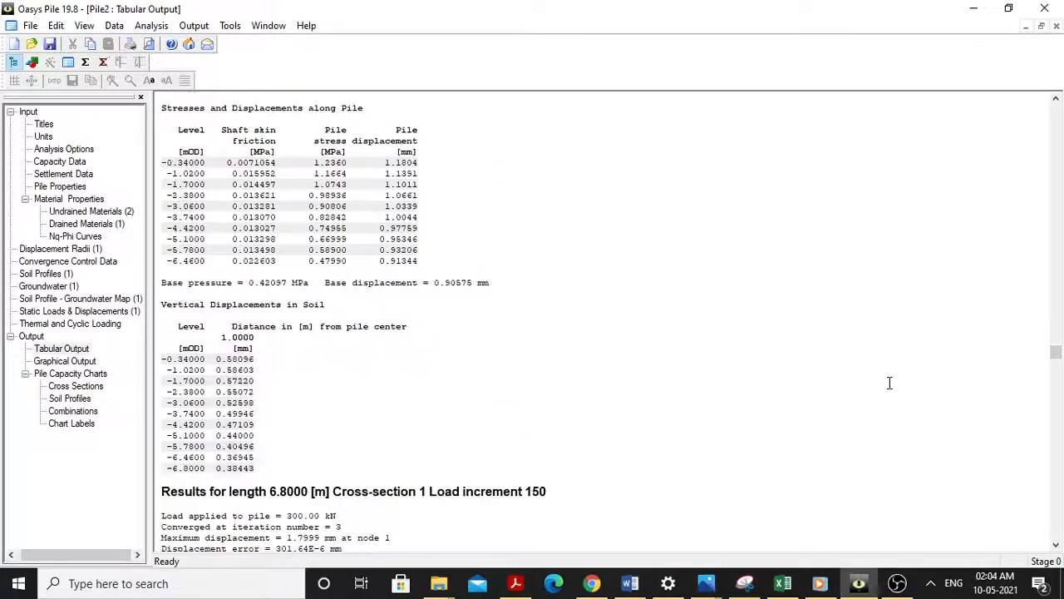
pyautogui.scroll(-10, 881, 374)
pyautogui.scroll(-12, 591, 304)
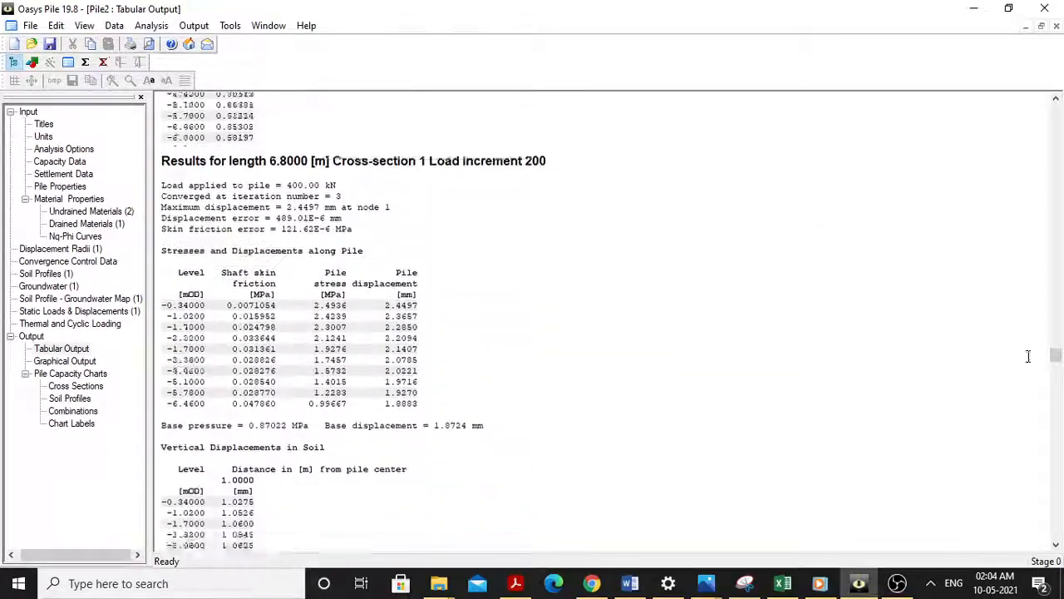
pyautogui.moveTo(1055, 354); pyautogui.dragTo(1056, 485)
pyautogui.scroll(-15, 654, 340)
pyautogui.scroll(-20, 931, 446)
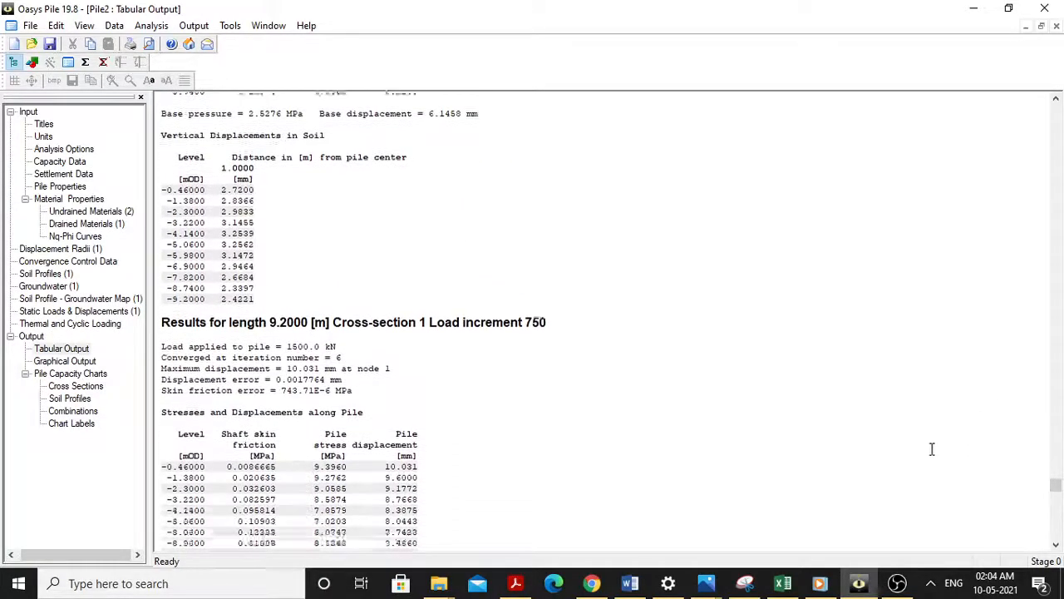
pyautogui.scroll(-20, 944, 437)
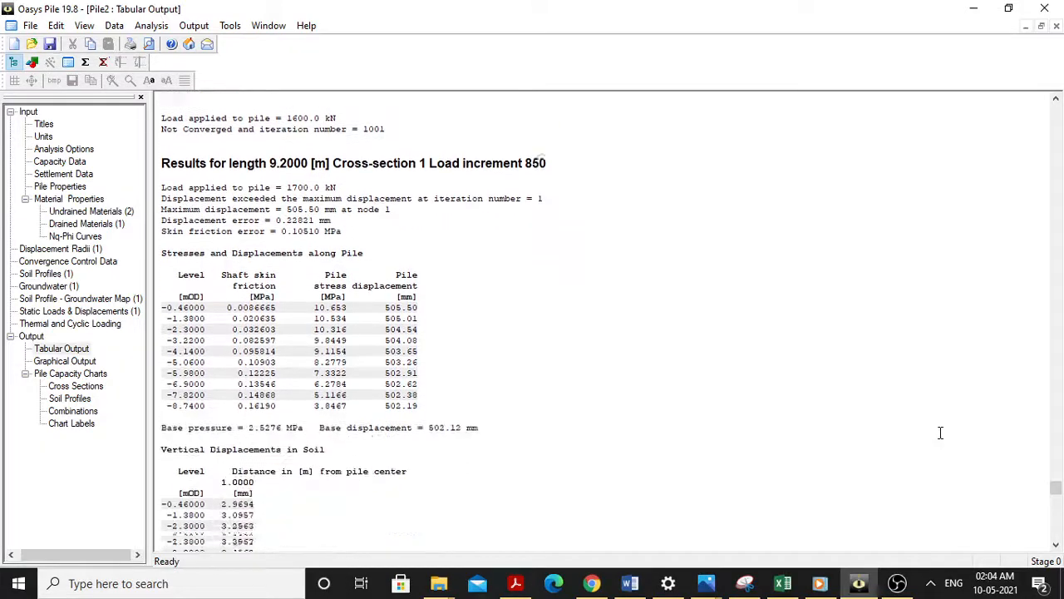
pyautogui.scroll(-4, 707, 408)
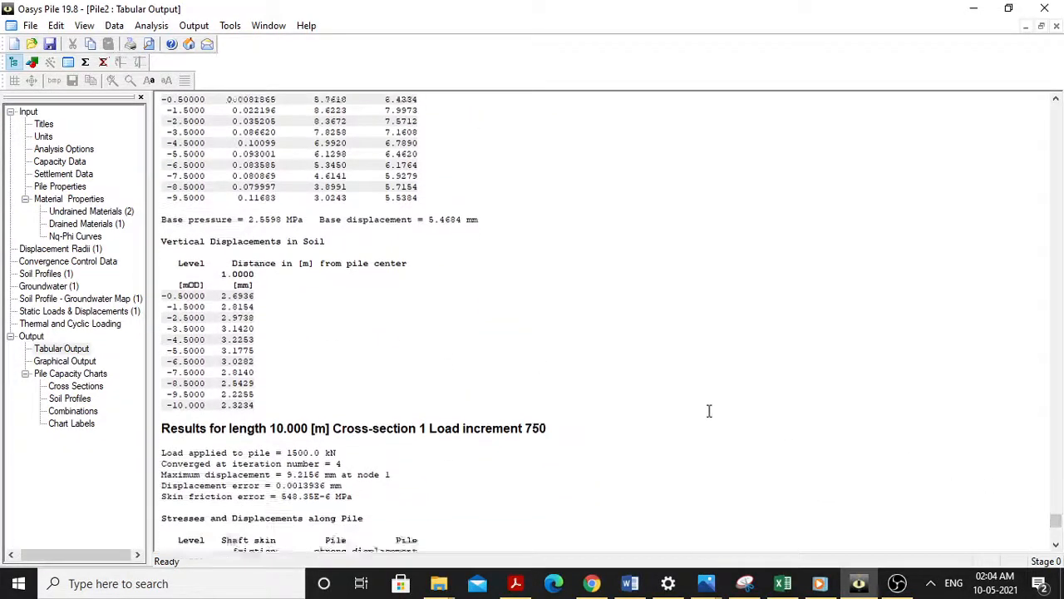
# Highlight the base displacement and base pressure for the 10 m pile at load increment 750
pyautogui.scroll(-7, 488, 407)
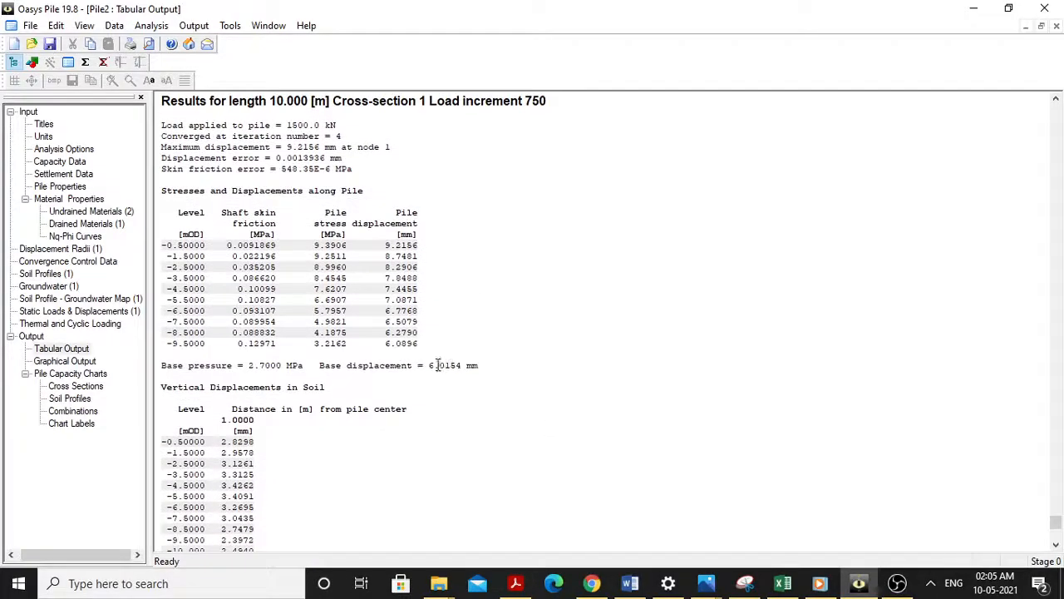
pyautogui.moveTo(428, 366); pyautogui.dragTo(459, 377)
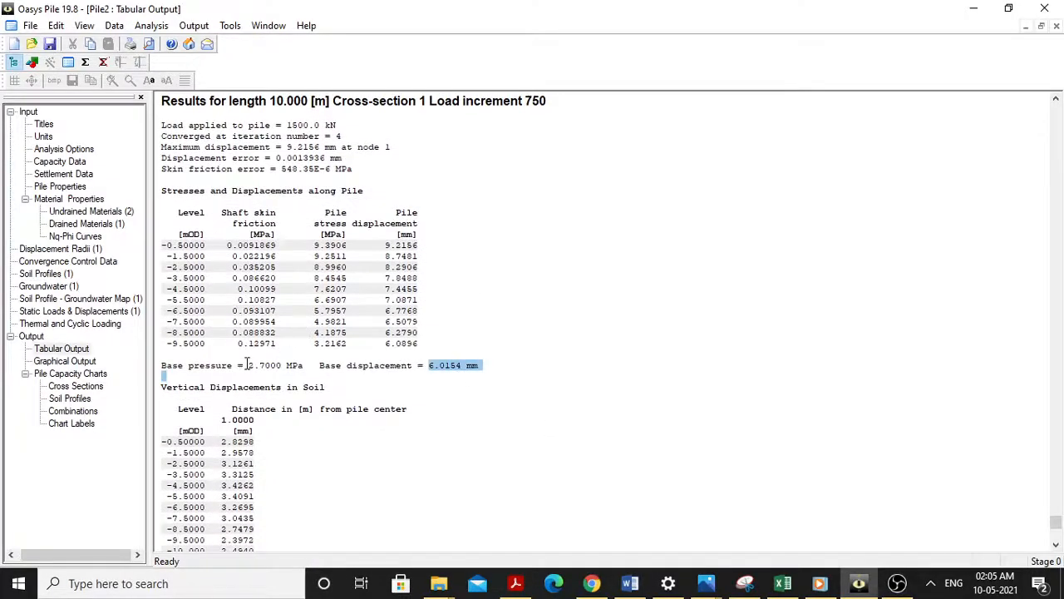
pyautogui.moveTo(239, 365); pyautogui.dragTo(283, 378)
pyautogui.moveTo(429, 365); pyautogui.dragTo(447, 373)
# Compare the 10 m pile's base displacement at load increment 800 with that at load increment 750
pyautogui.scroll(-11, 462, 361)
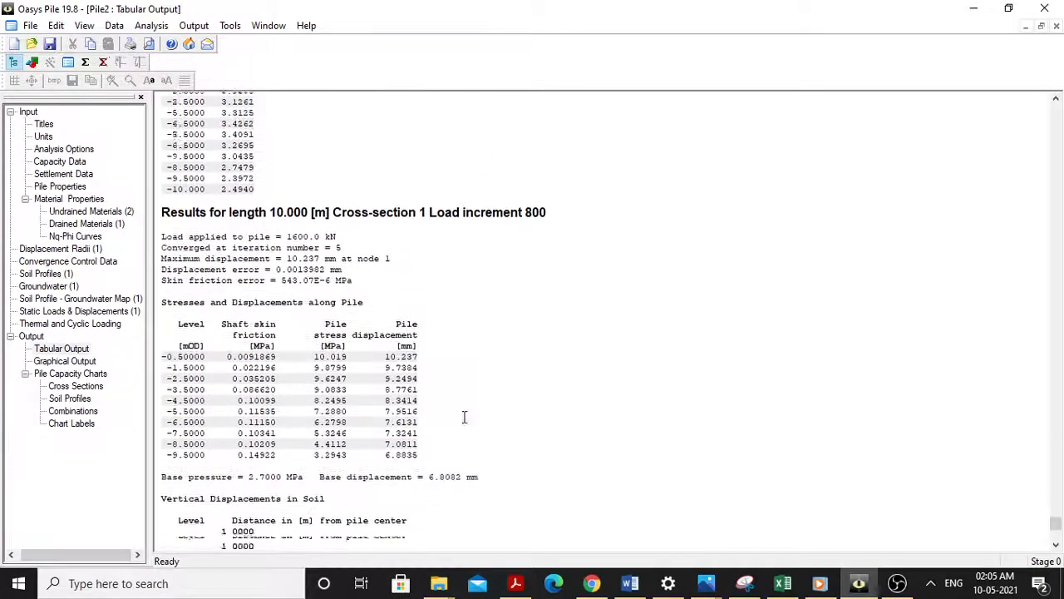
pyautogui.scroll(-1, 465, 416)
pyautogui.moveTo(430, 454); pyautogui.dragTo(481, 455)
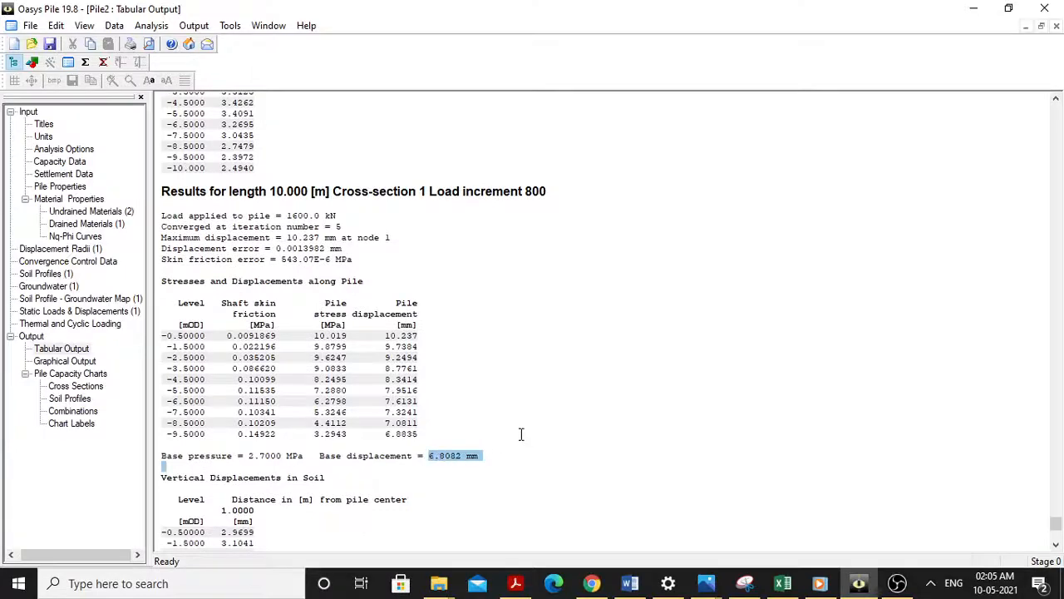
pyautogui.scroll(9, 459, 466)
pyautogui.moveTo(430, 266); pyautogui.dragTo(467, 268)
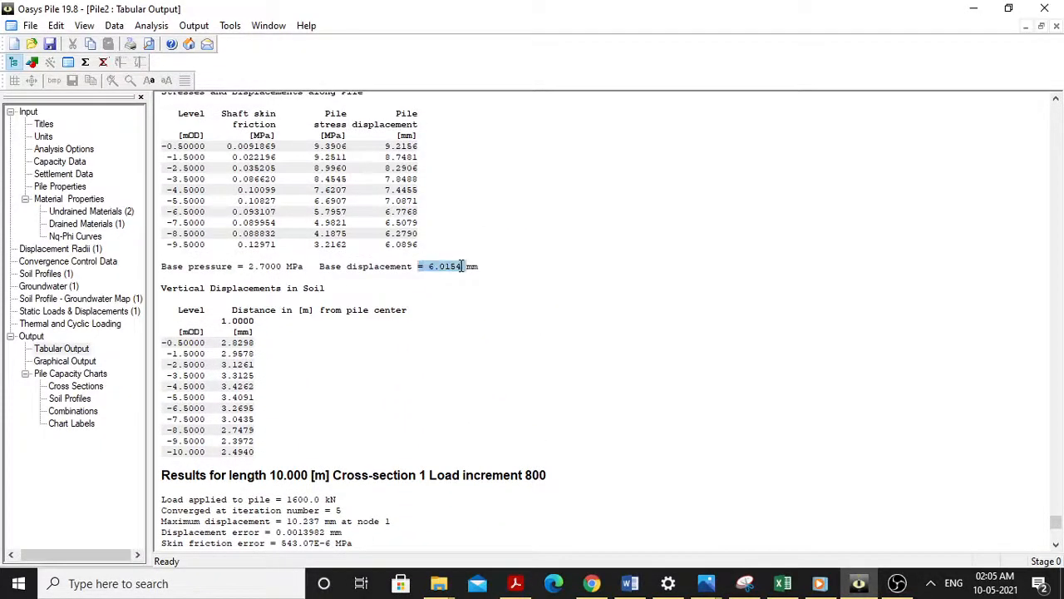
pyautogui.scroll(-5, 494, 299)
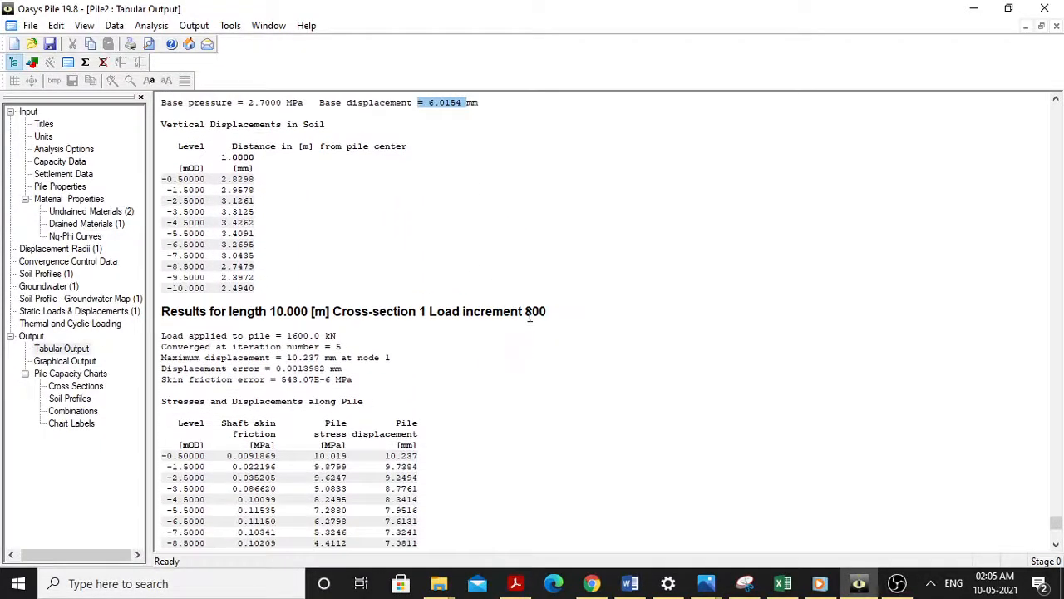
# Browse the 10 m pile's results for load increments 800 to 900 and highlight the base displacement at increment 900
pyautogui.scroll(-14, 515, 350)
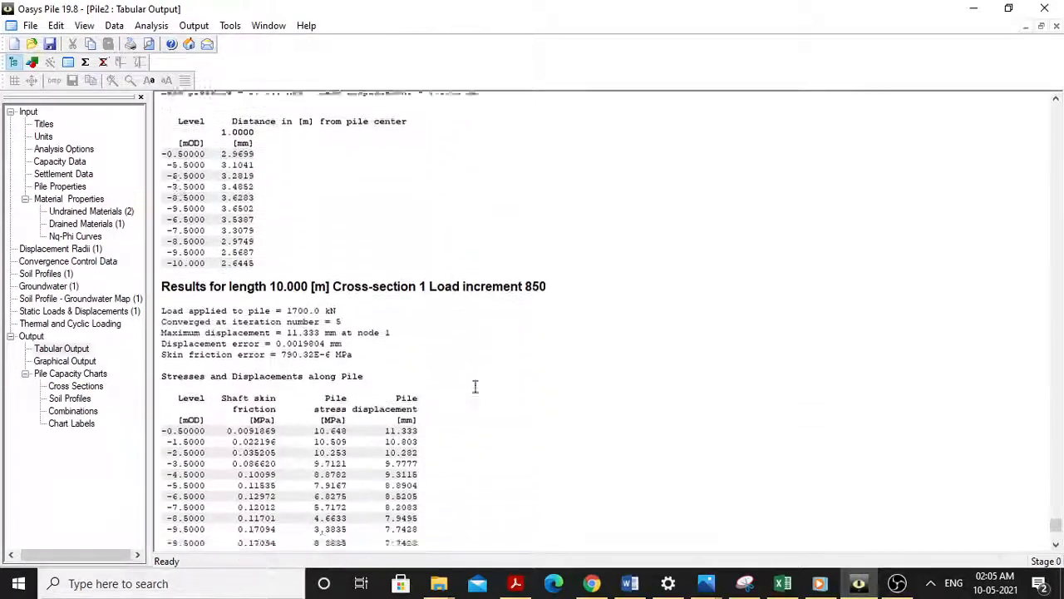
pyautogui.scroll(-1, 475, 386)
pyautogui.scroll(-16, 474, 482)
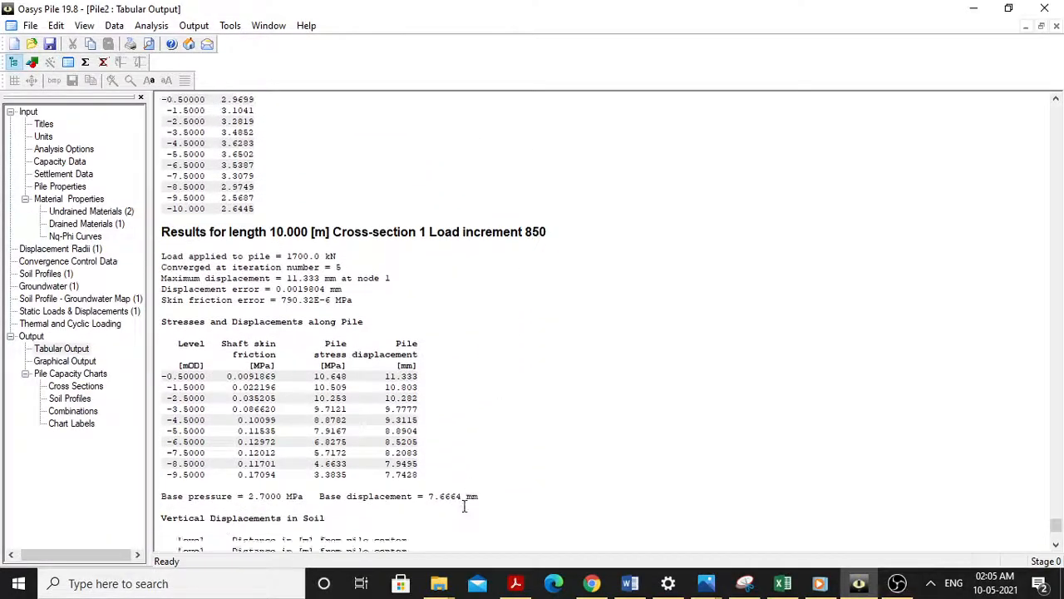
pyautogui.scroll(-1, 466, 440)
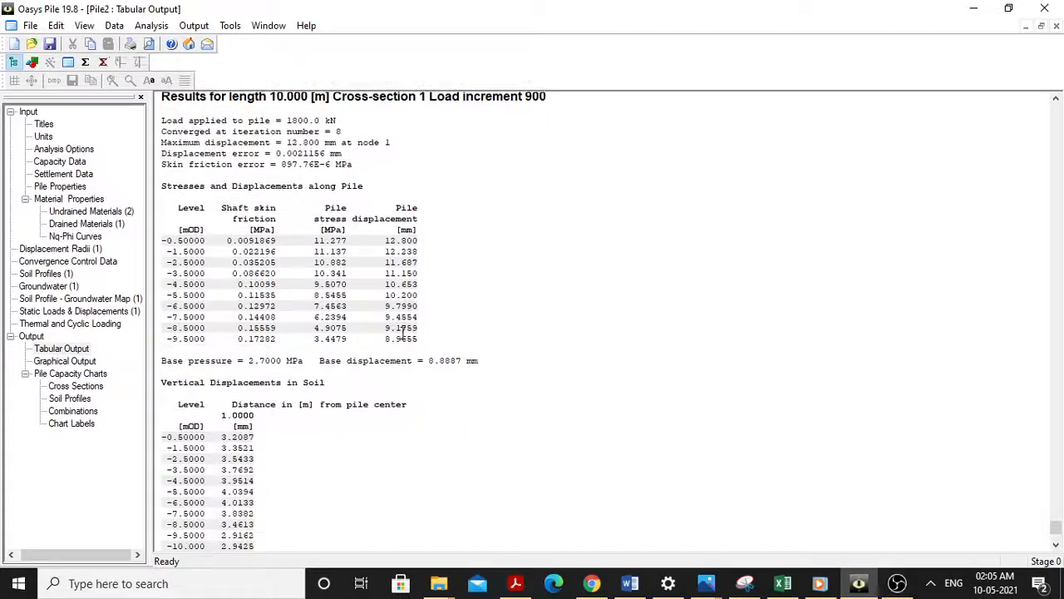
pyautogui.moveTo(428, 360); pyautogui.dragTo(463, 366)
pyautogui.scroll(-4, 467, 363)
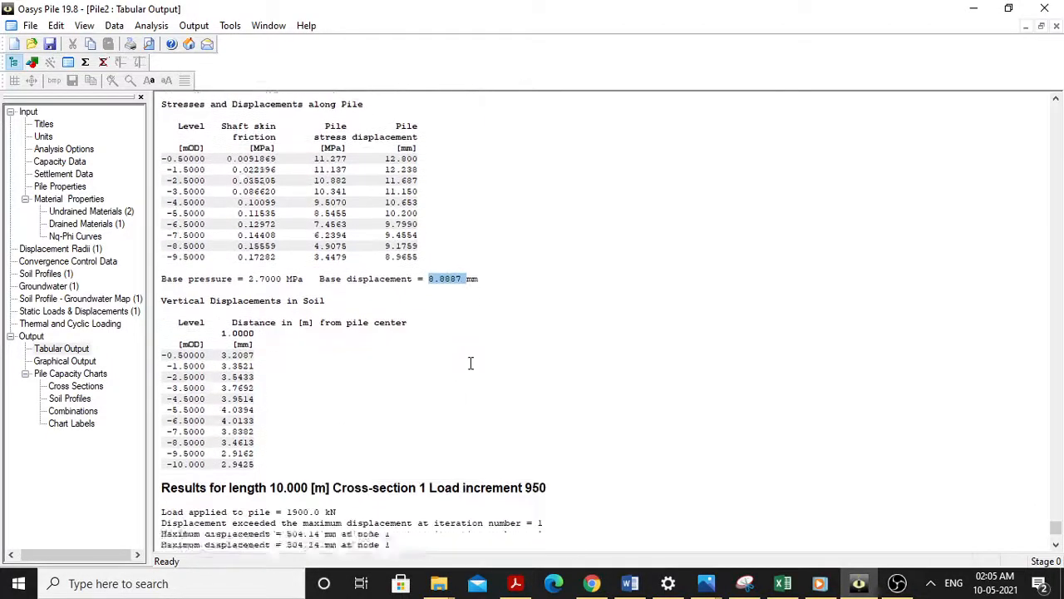
# Review the 10 m pile's results at load increment 900, highlighting the increment, the base displacement and the base pressure
pyautogui.scroll(5, 449, 327)
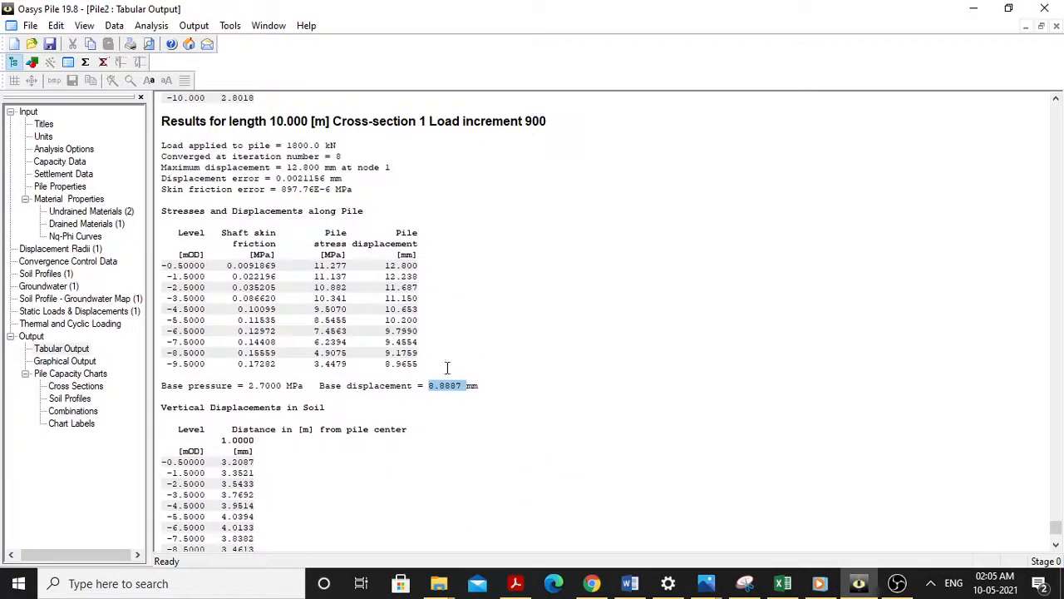
pyautogui.scroll(4, 494, 264)
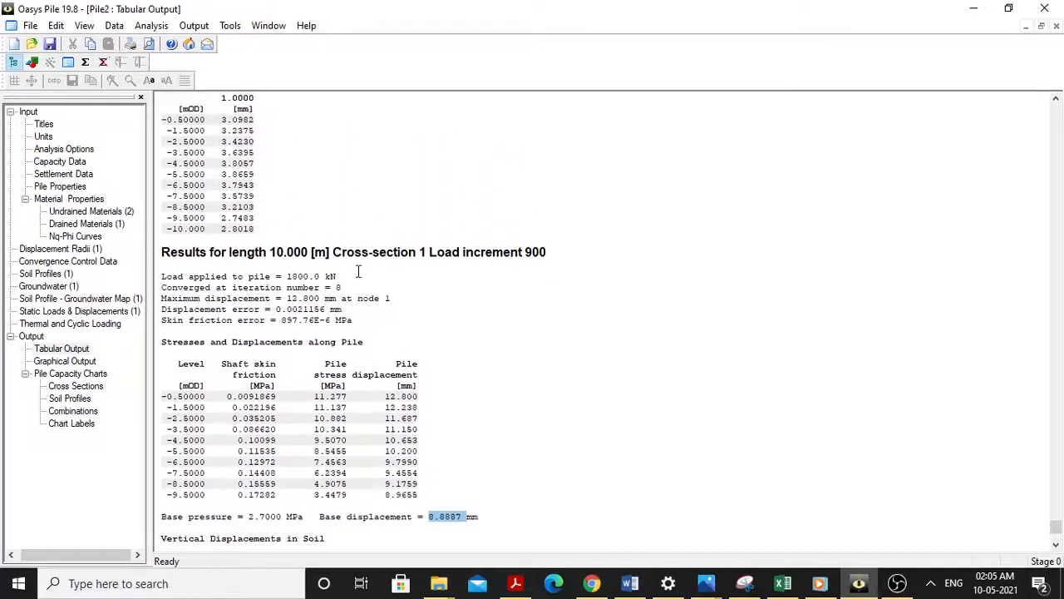
pyautogui.scroll(-3, 274, 259)
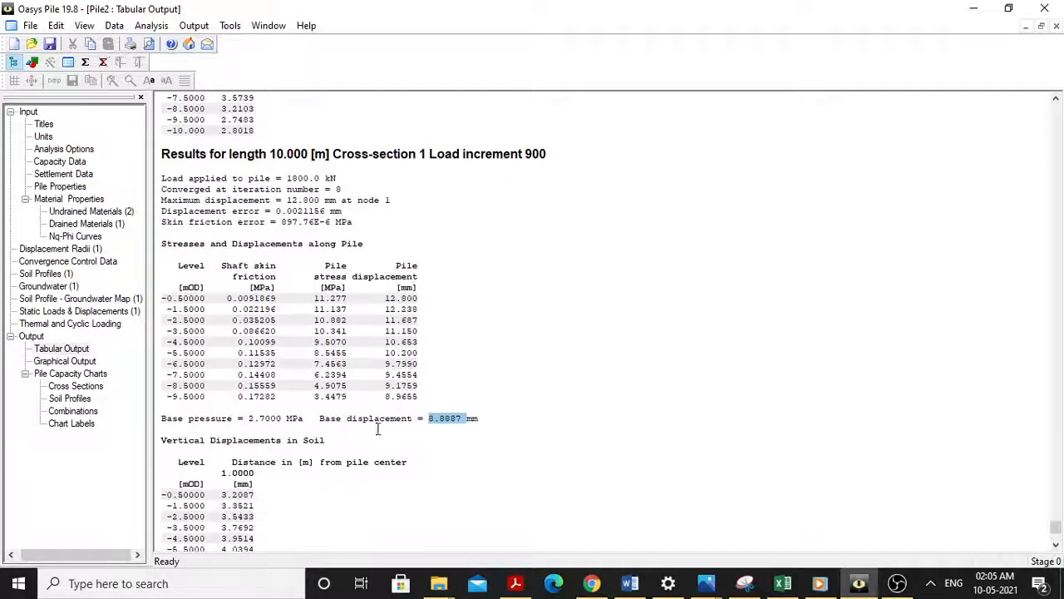
pyautogui.click(430, 419)
pyautogui.doubleClick(449, 420)
pyautogui.moveTo(525, 154); pyautogui.dragTo(547, 155)
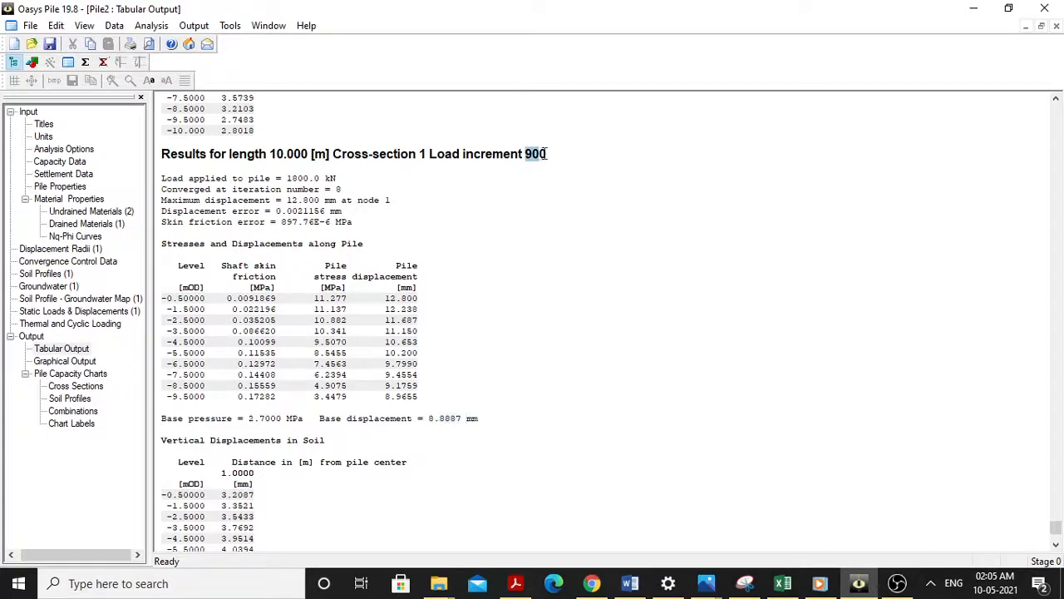
pyautogui.moveTo(429, 420); pyautogui.dragTo(466, 420)
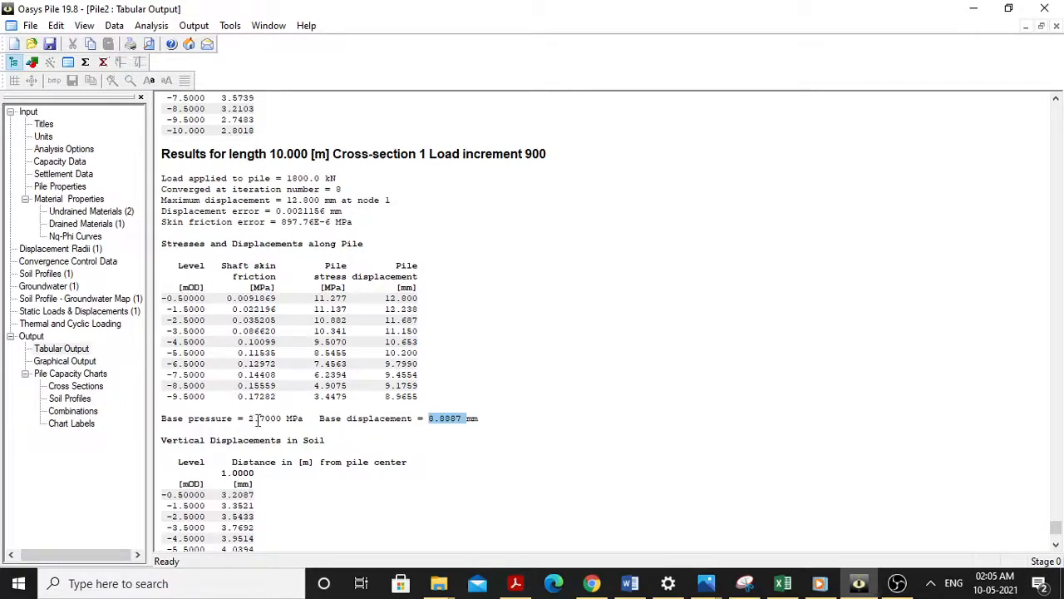
pyautogui.moveTo(250, 419); pyautogui.dragTo(276, 424)
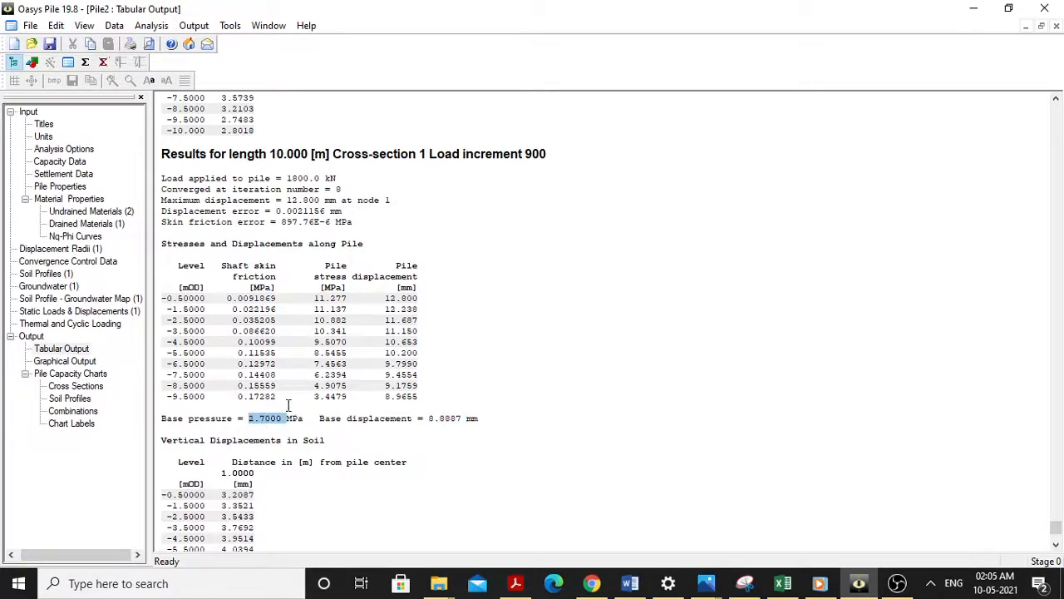
# Check the 10 m pile's base pressure back through load increments 850, 800 and 750
pyautogui.scroll(7, 289, 406)
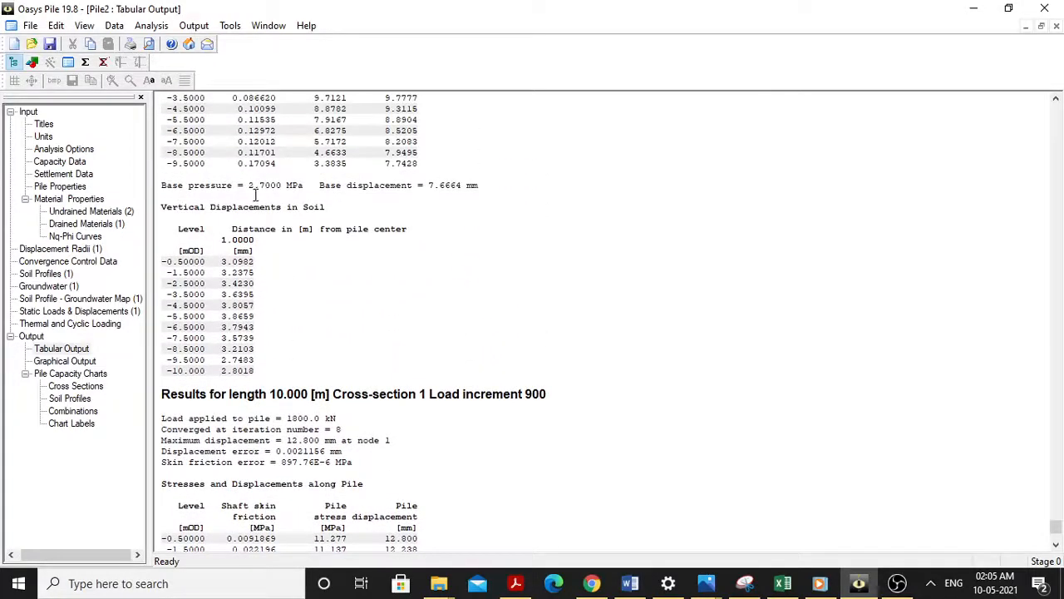
pyautogui.moveTo(248, 184); pyautogui.dragTo(286, 185)
pyautogui.scroll(15, 266, 191)
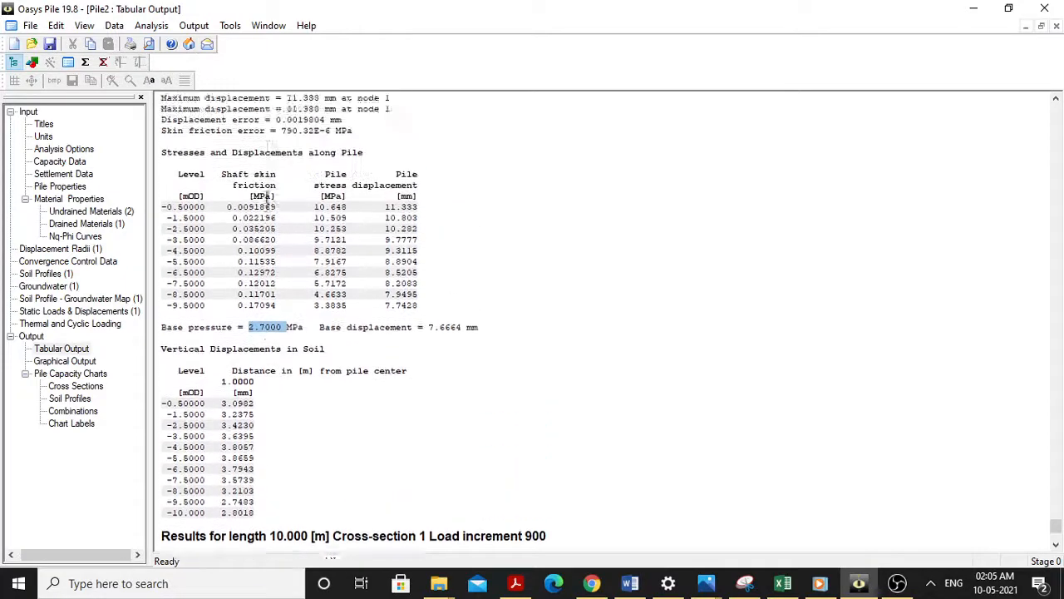
pyautogui.scroll(8, 282, 221)
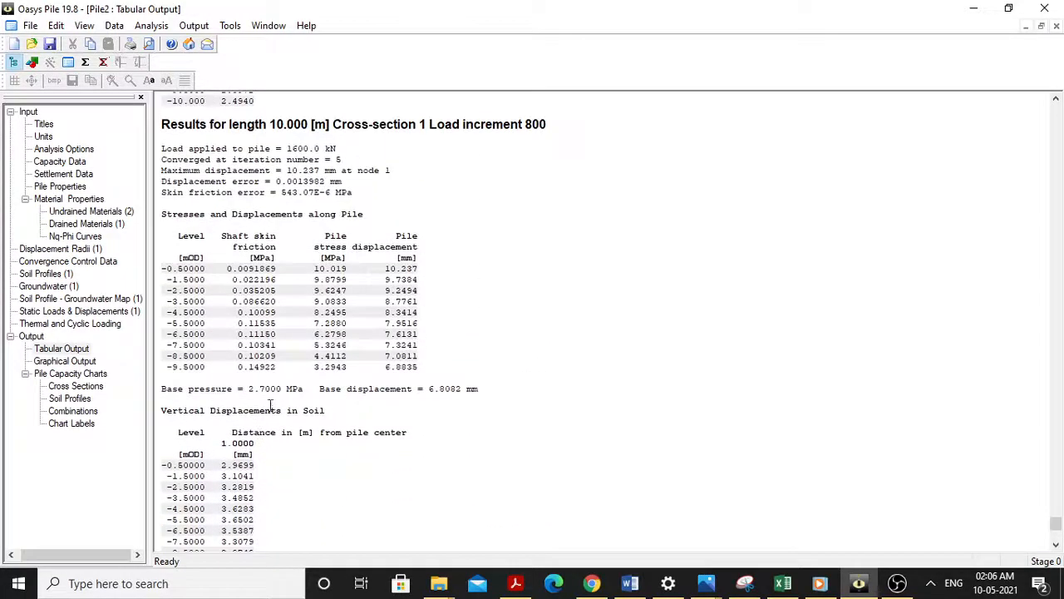
pyautogui.scroll(15, 271, 398)
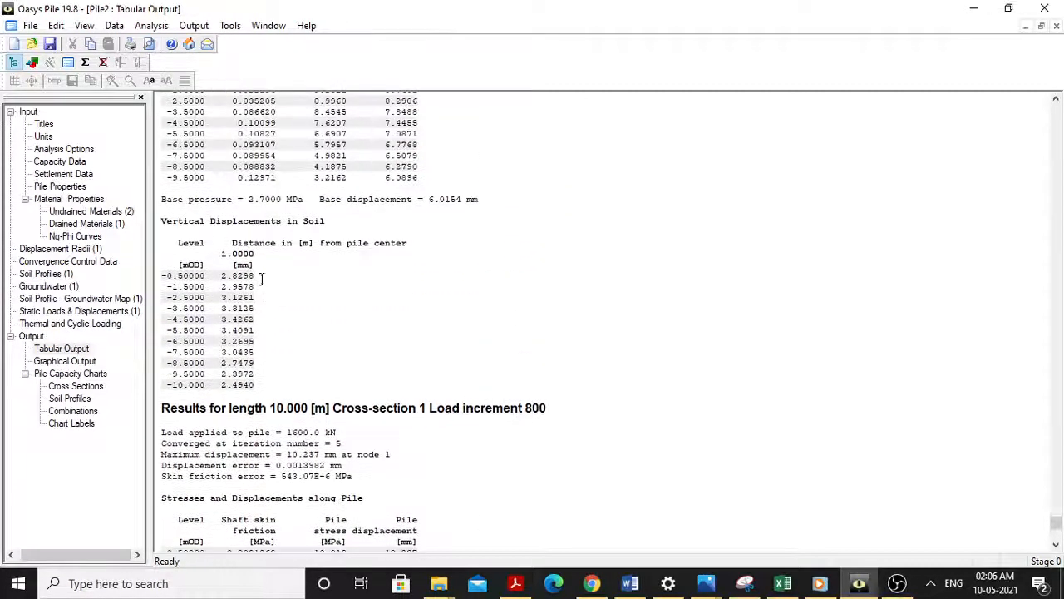
pyautogui.scroll(10, 262, 274)
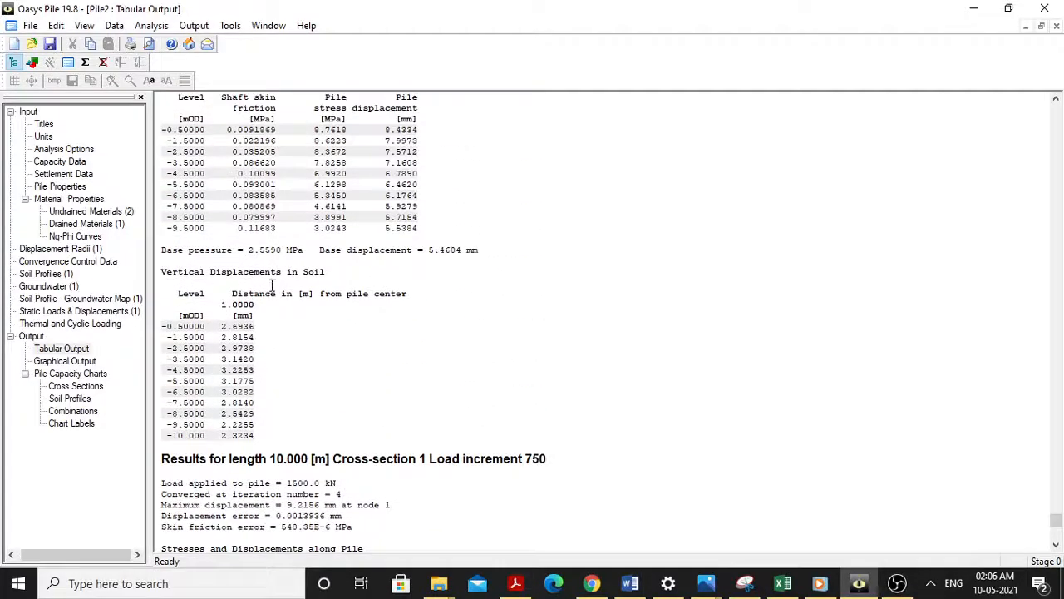
# Highlight the 10 m pile's base pressure at load increments 700, 650 and 600 in descending order
pyautogui.moveTo(283, 250); pyautogui.dragTo(258, 246)
pyautogui.scroll(12, 253, 252)
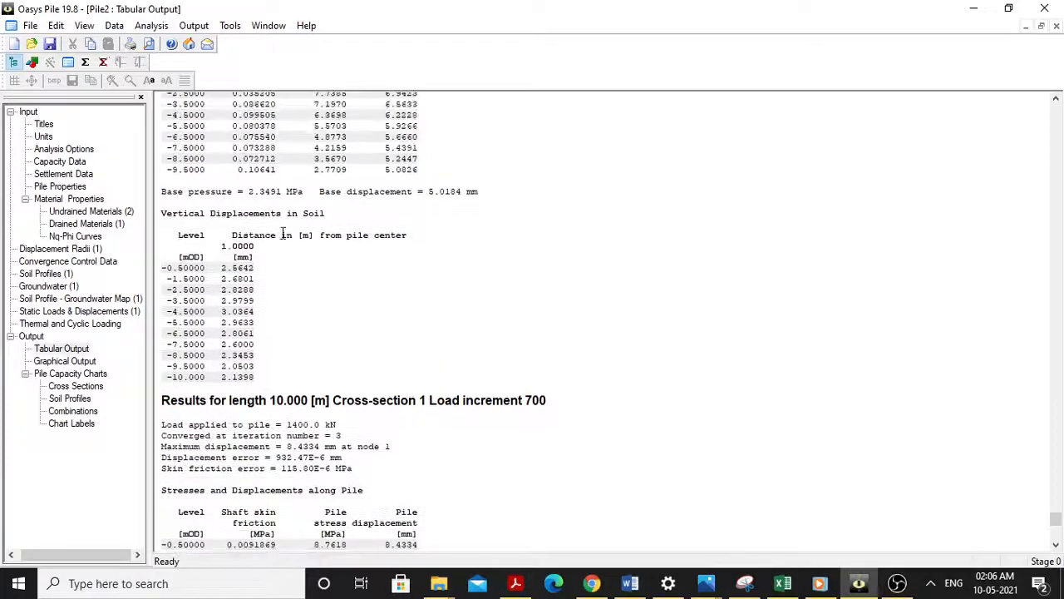
pyautogui.moveTo(288, 194); pyautogui.dragTo(249, 193)
pyautogui.scroll(8, 266, 207)
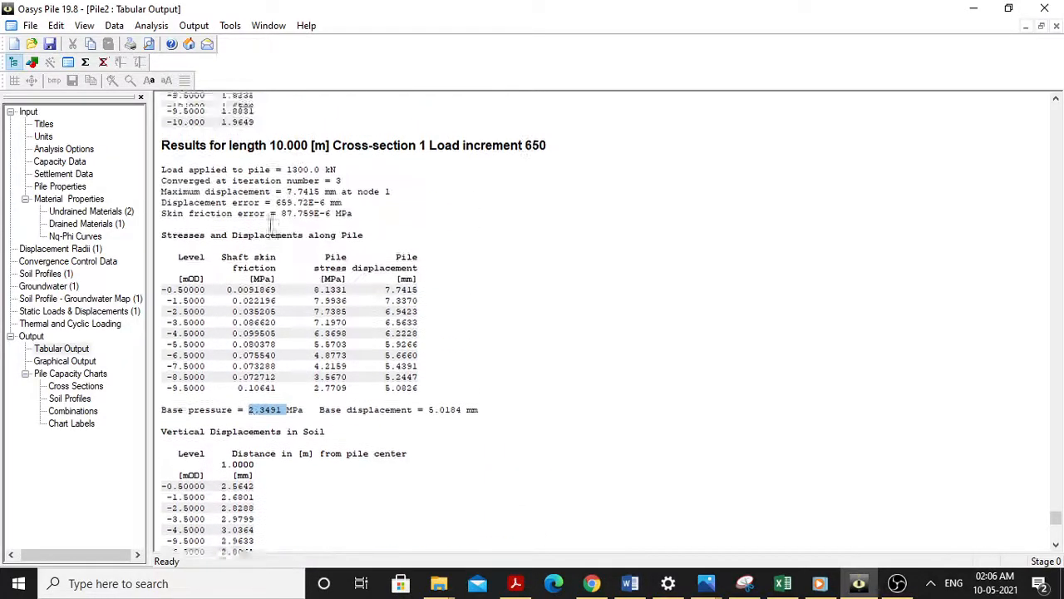
pyautogui.scroll(4, 277, 226)
pyautogui.moveTo(287, 147); pyautogui.dragTo(248, 137)
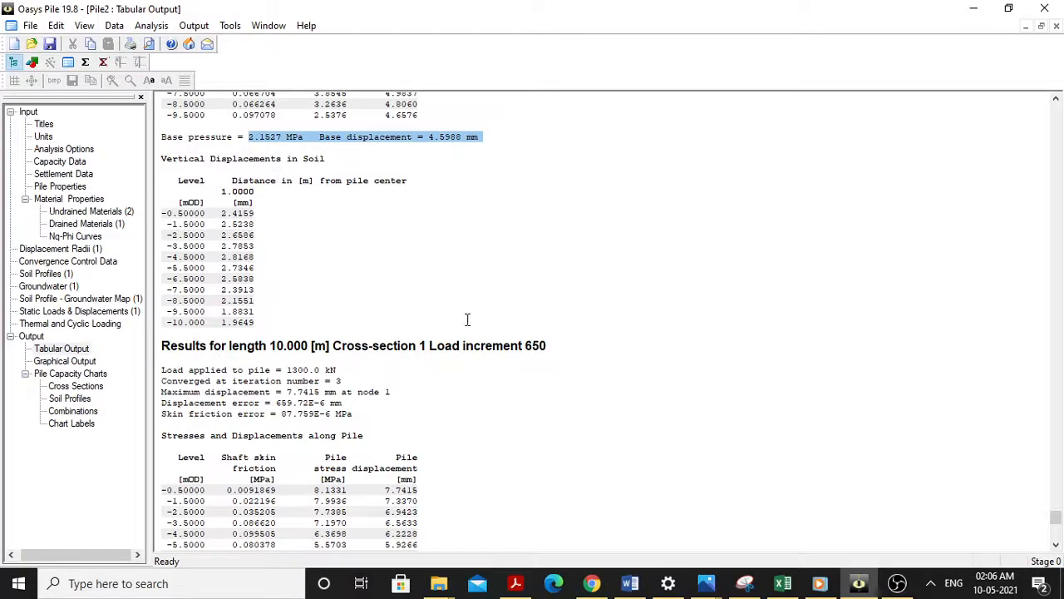
# Return to load increment 750 of the 10 m pile and highlight its base pressure
pyautogui.scroll(-19, 268, 376)
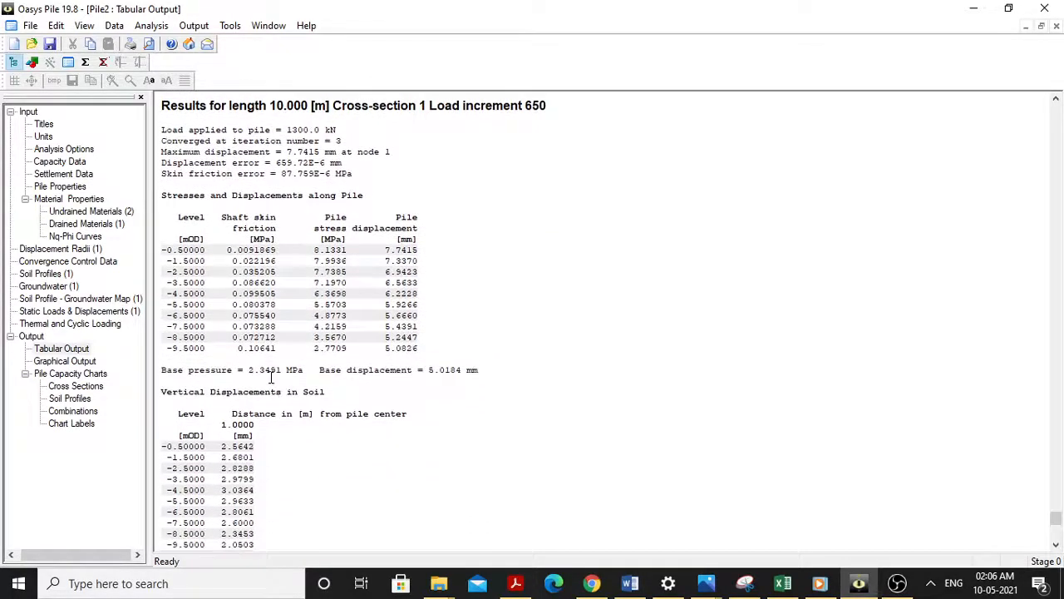
pyautogui.scroll(-16, 276, 370)
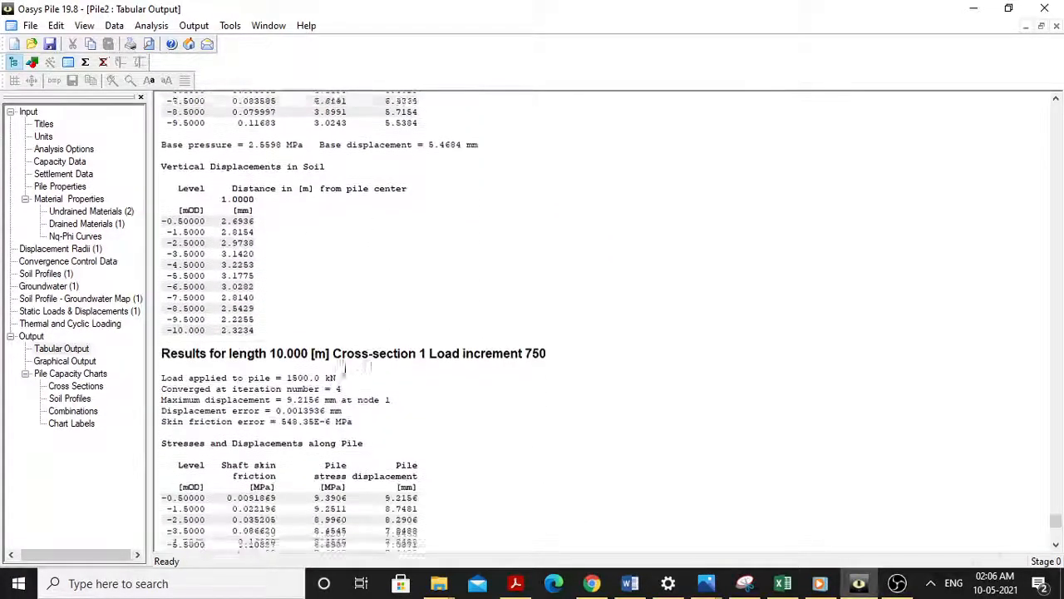
pyautogui.scroll(-5, 291, 358)
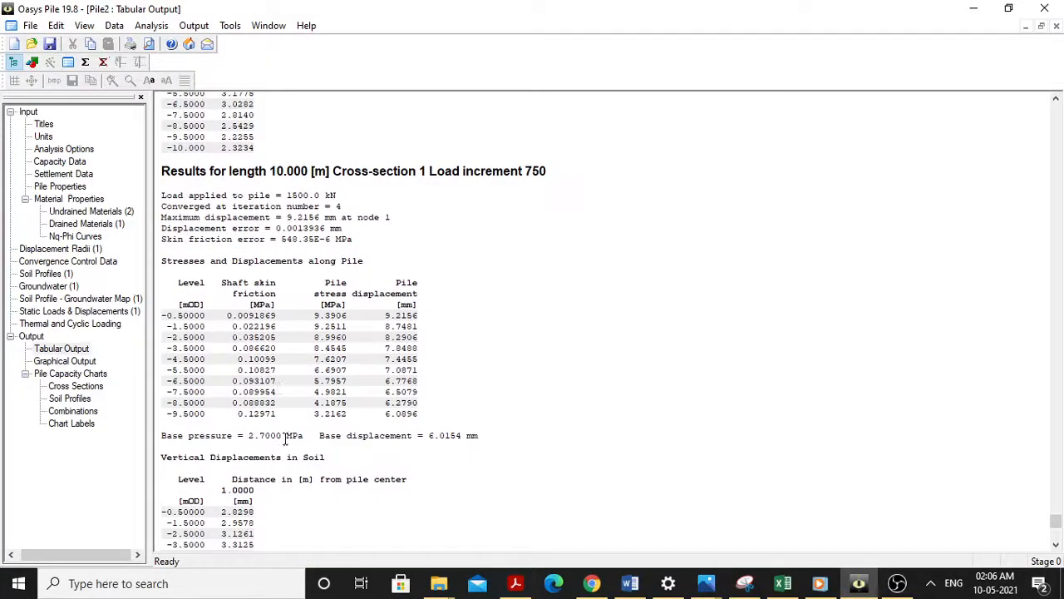
pyautogui.scroll(-2, 281, 440)
pyautogui.moveTo(239, 371); pyautogui.dragTo(288, 374)
pyautogui.scroll(-2, 304, 375)
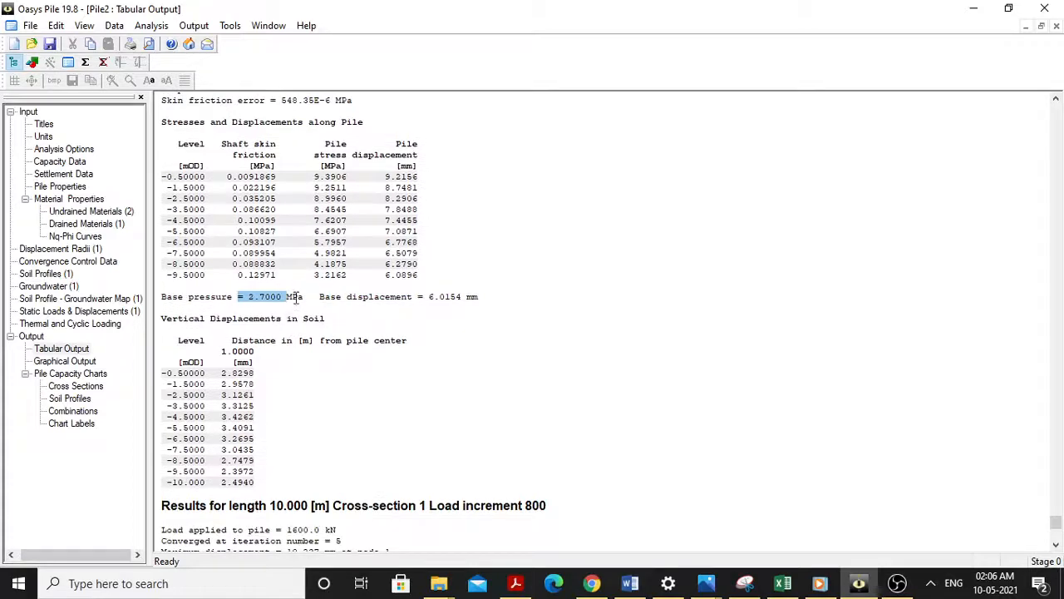
# Browse the 10 m pile's results forward from load increment 750 to 900
pyautogui.scroll(-2, 286, 312)
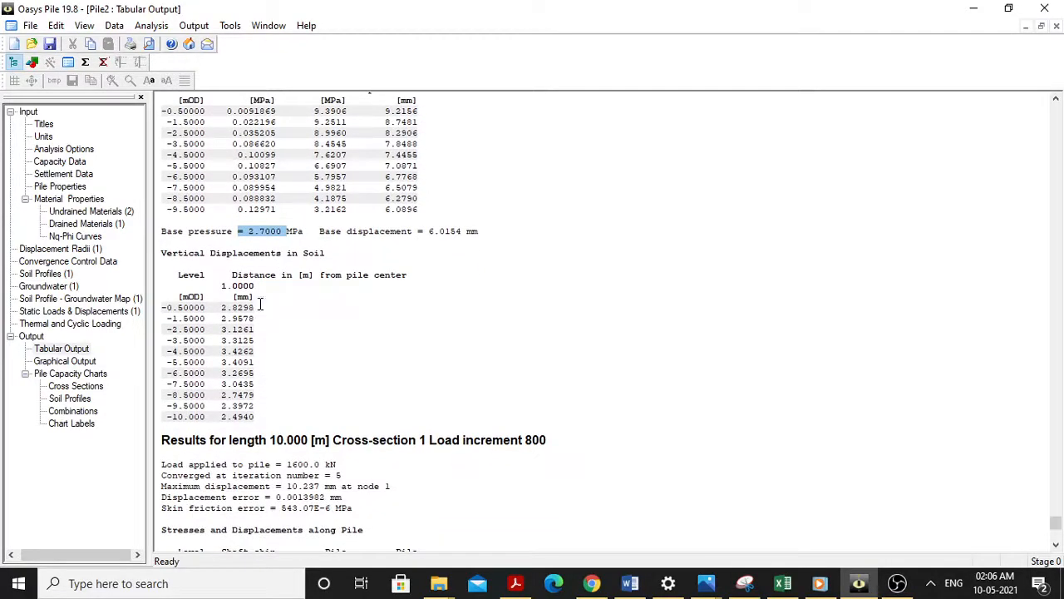
pyautogui.scroll(-15, 324, 326)
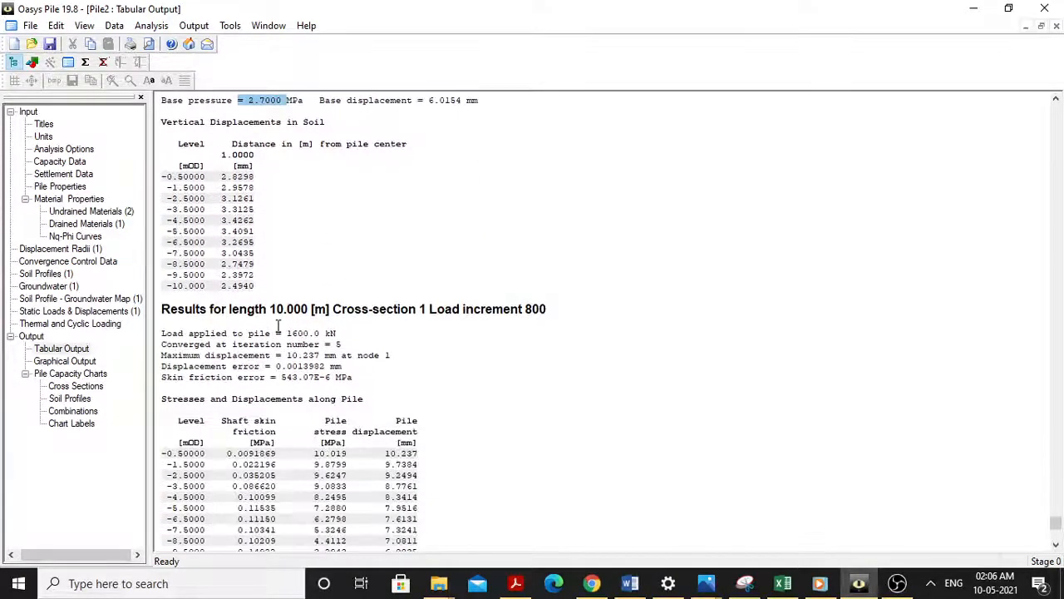
pyautogui.scroll(-1, 337, 318)
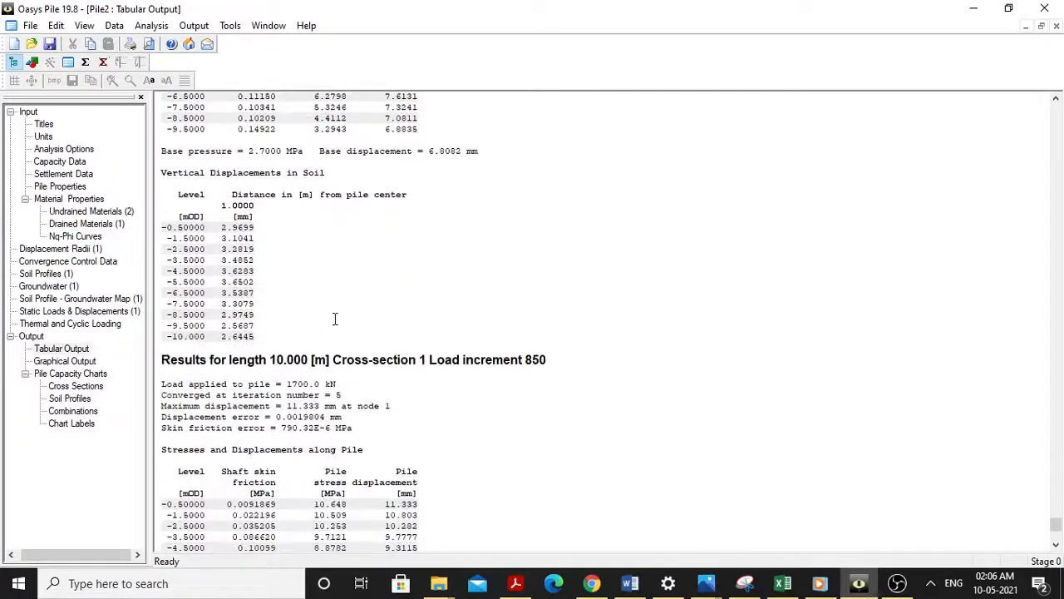
pyautogui.scroll(-3, 396, 331)
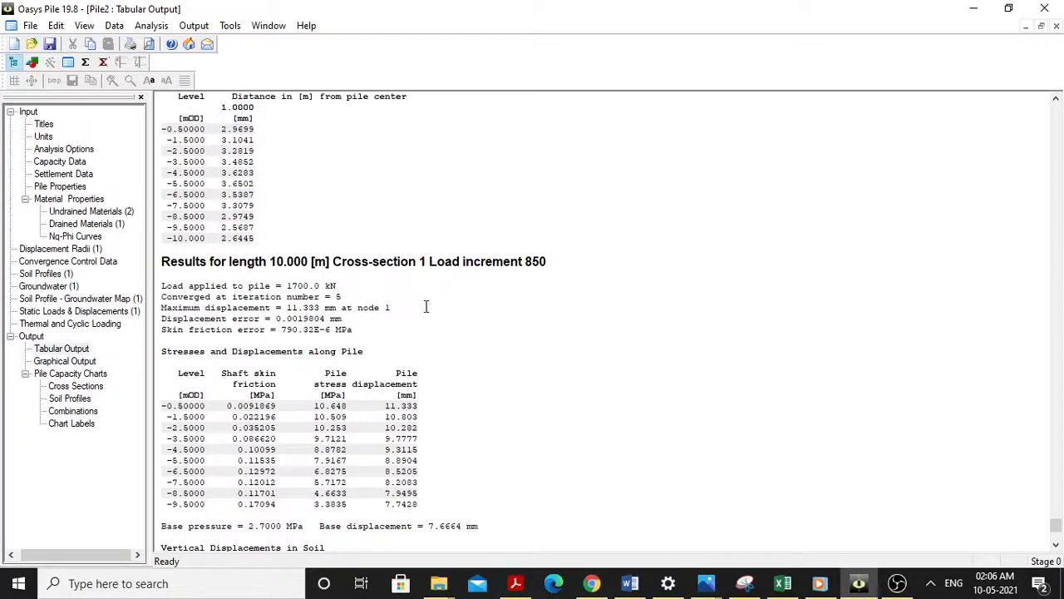
pyautogui.scroll(-2, 457, 316)
pyautogui.scroll(-8, 376, 302)
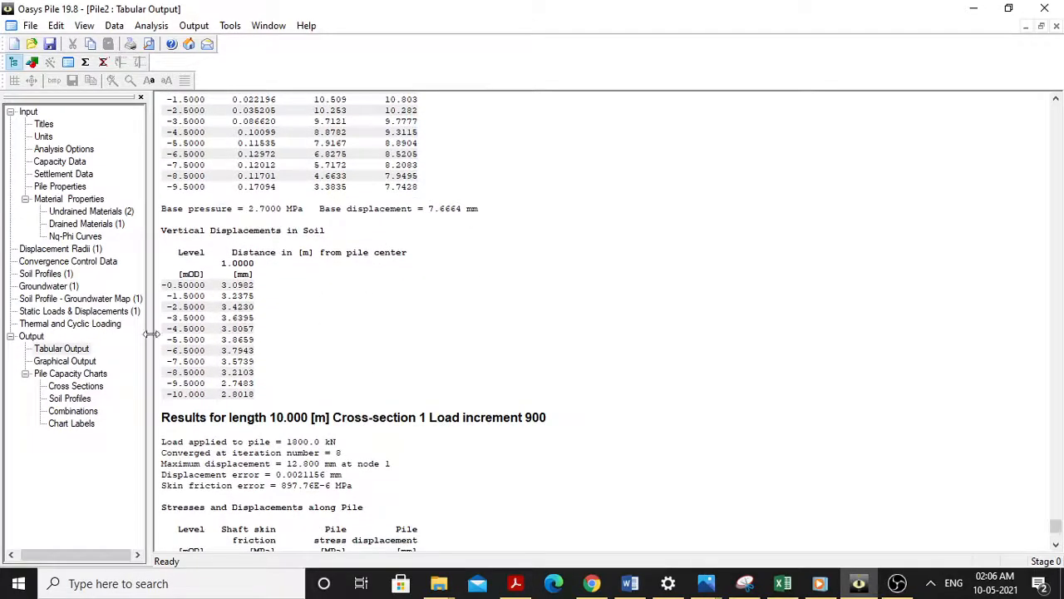
# Open the Pile1 data file from the geotech folder
pyautogui.click(89, 365)
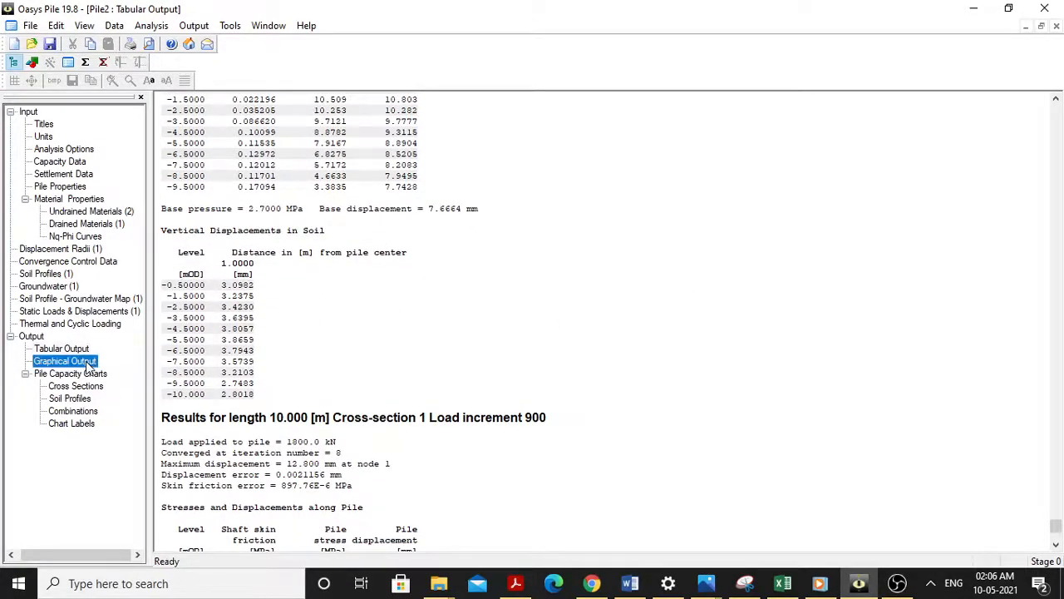
pyautogui.click(30, 25)
pyautogui.click(66, 66)
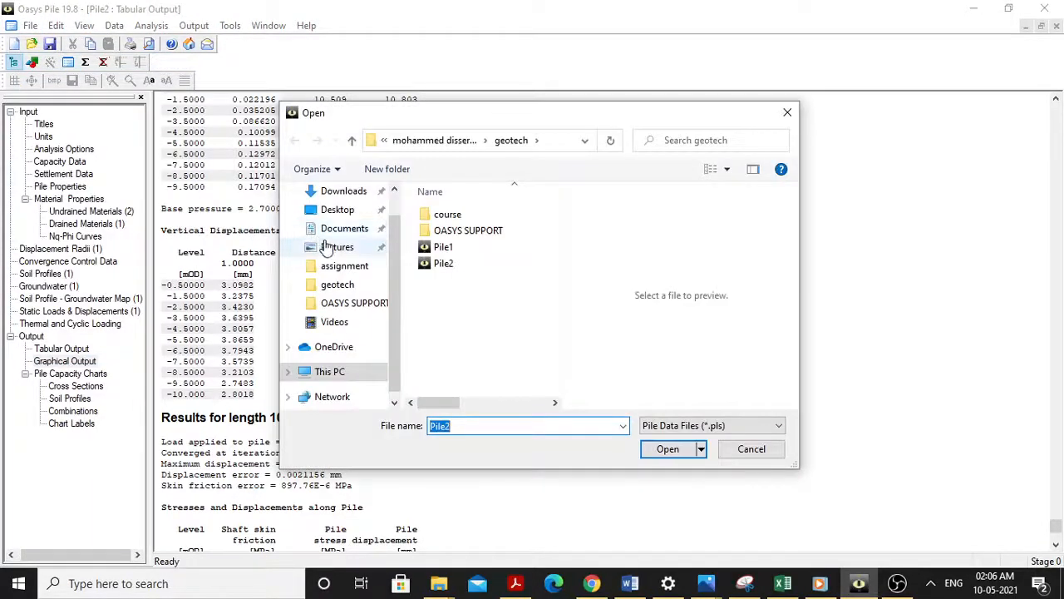
pyautogui.click(442, 248)
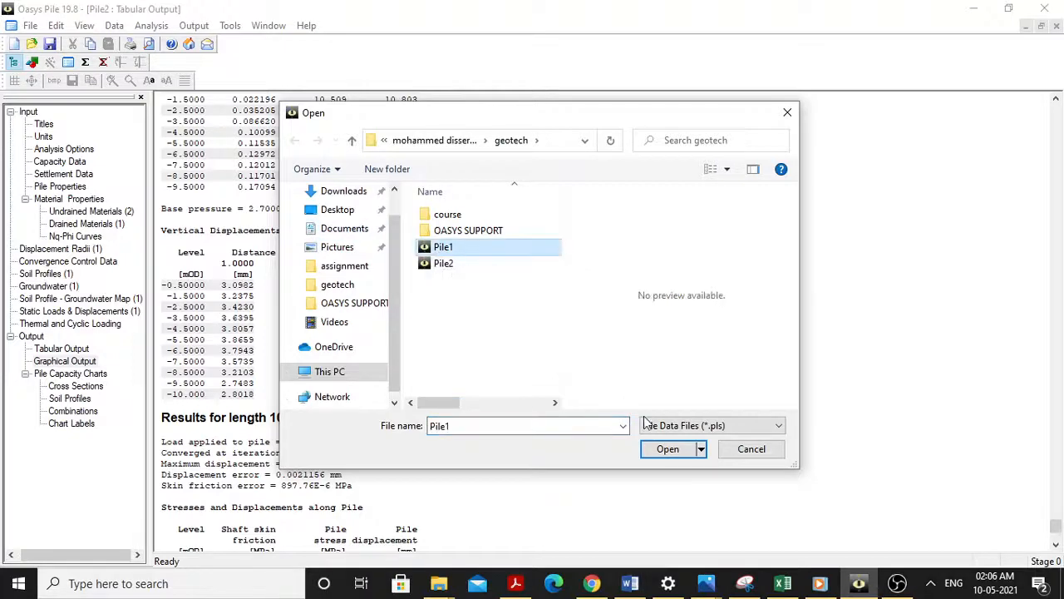
pyautogui.click(665, 448)
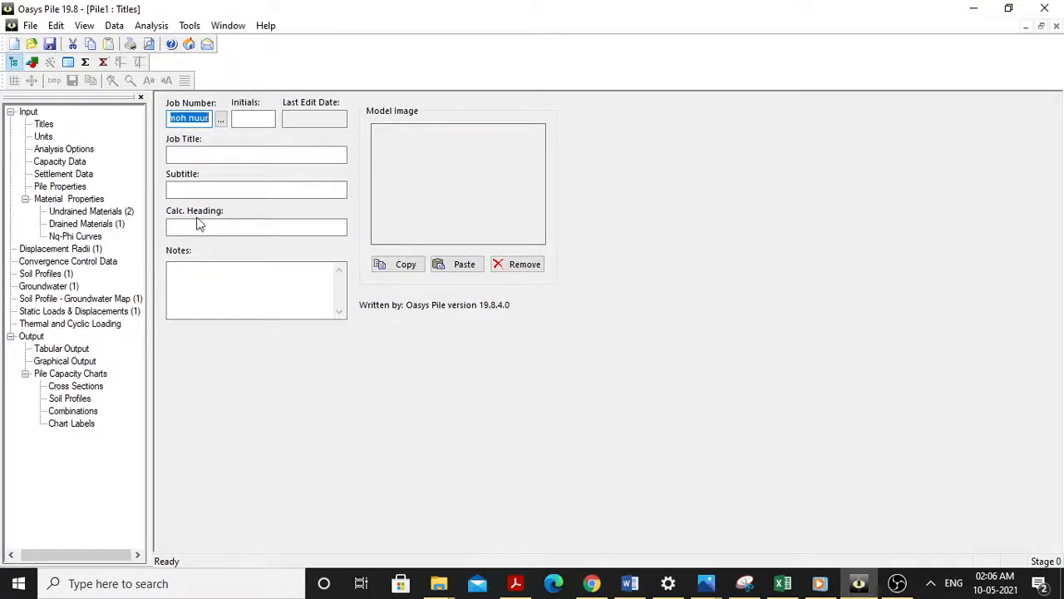
# Run the Pile1 analysis and display the tabular output with the preselected input and settlement result items
pyautogui.click(85, 64)
pyautogui.click(292, 332)
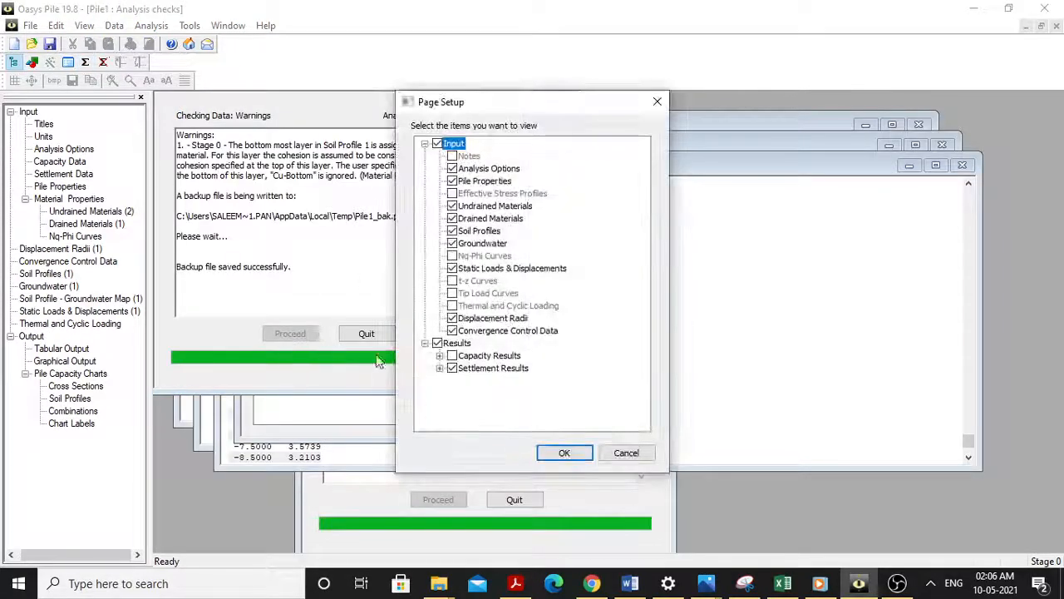
pyautogui.click(564, 453)
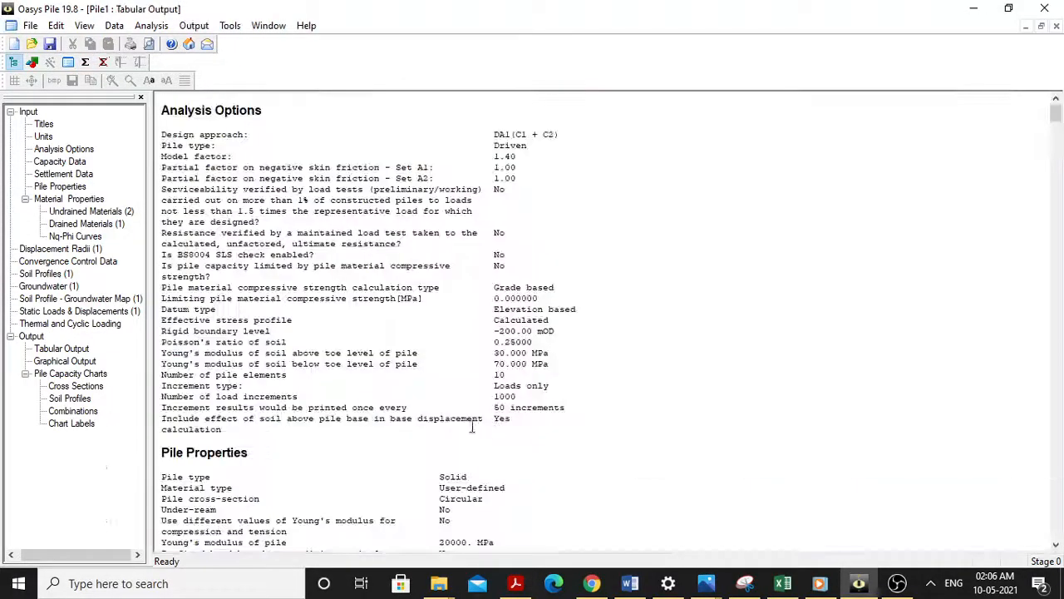
# Show the graphical output of Pile1 and add the ultimate tension, design compression and ultimate compression capacities to the plot
pyautogui.click(77, 366)
pyautogui.click(637, 325)
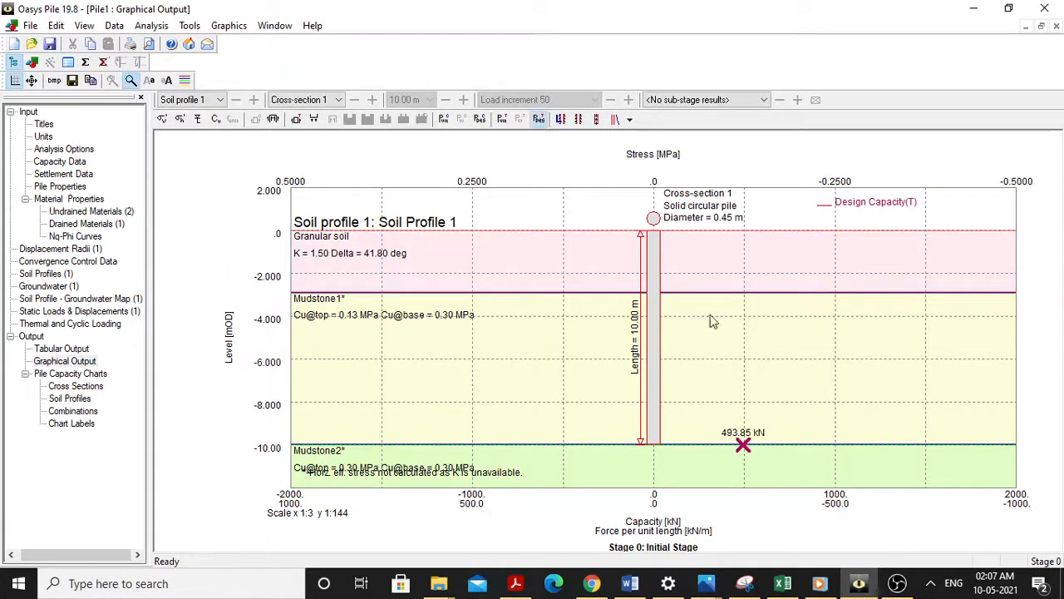
pyautogui.click(501, 120)
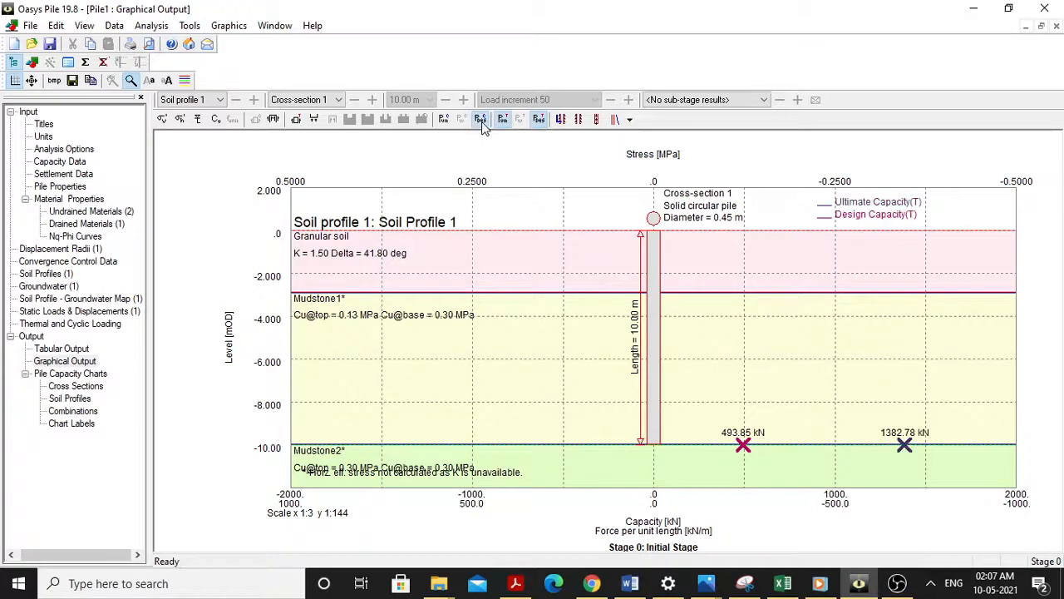
pyautogui.click(480, 119)
pyautogui.click(443, 120)
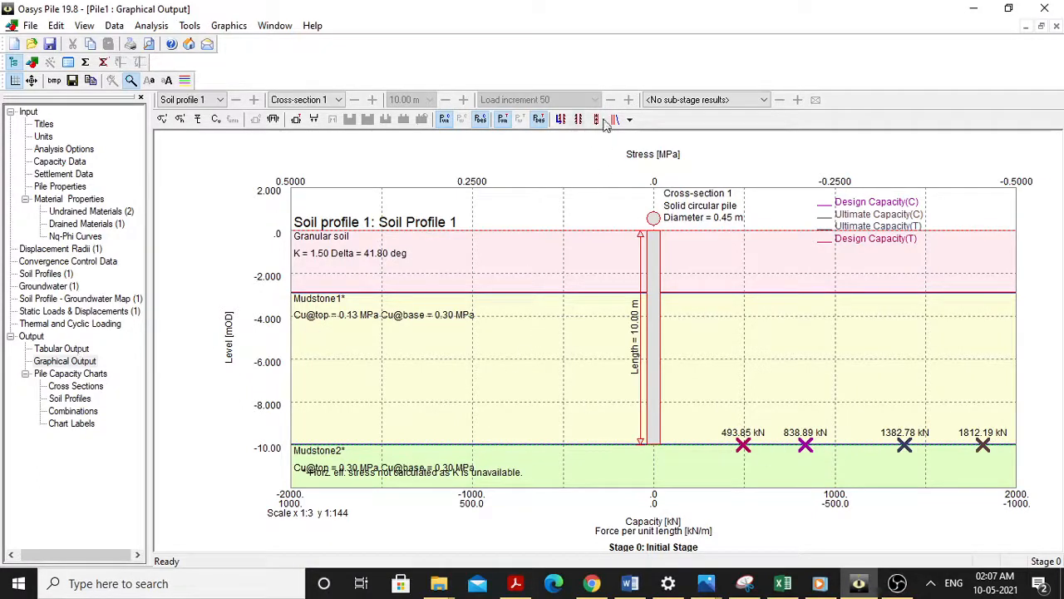
# Plot the pile displacement and the soil displacement at radius 1 for the 10 m pile at load increment 50
pyautogui.click(629, 120)
pyautogui.click(666, 125)
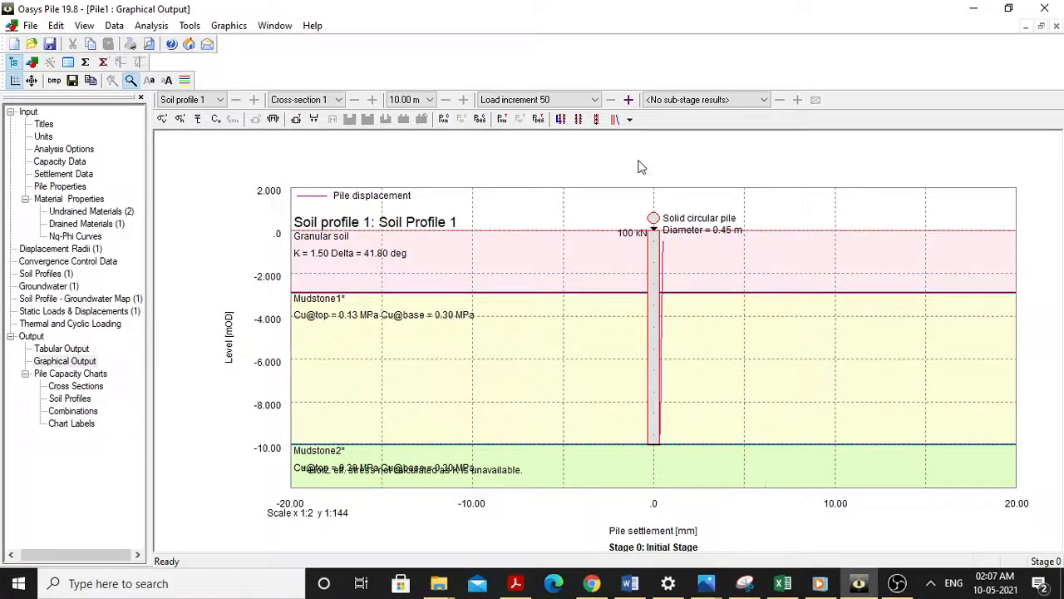
pyautogui.click(630, 120)
pyautogui.click(681, 137)
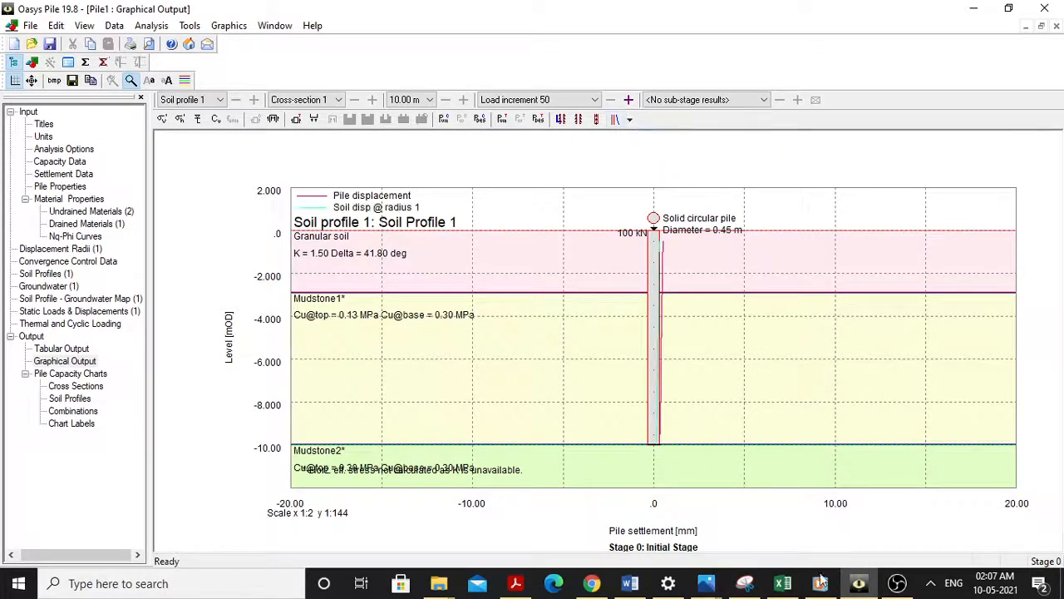
pyautogui.click(87, 413)
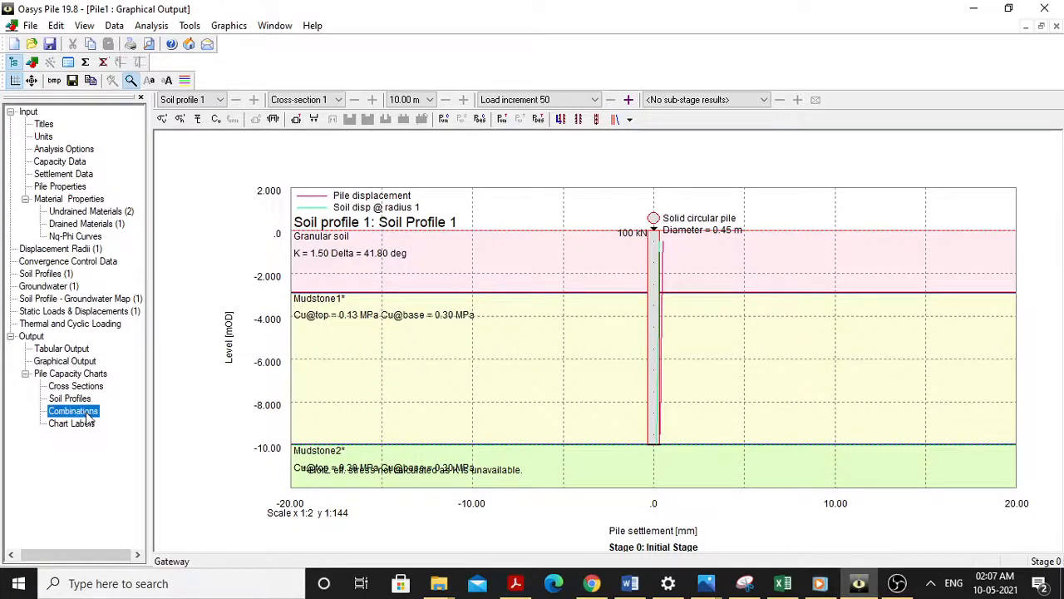
pyautogui.click(894, 583)
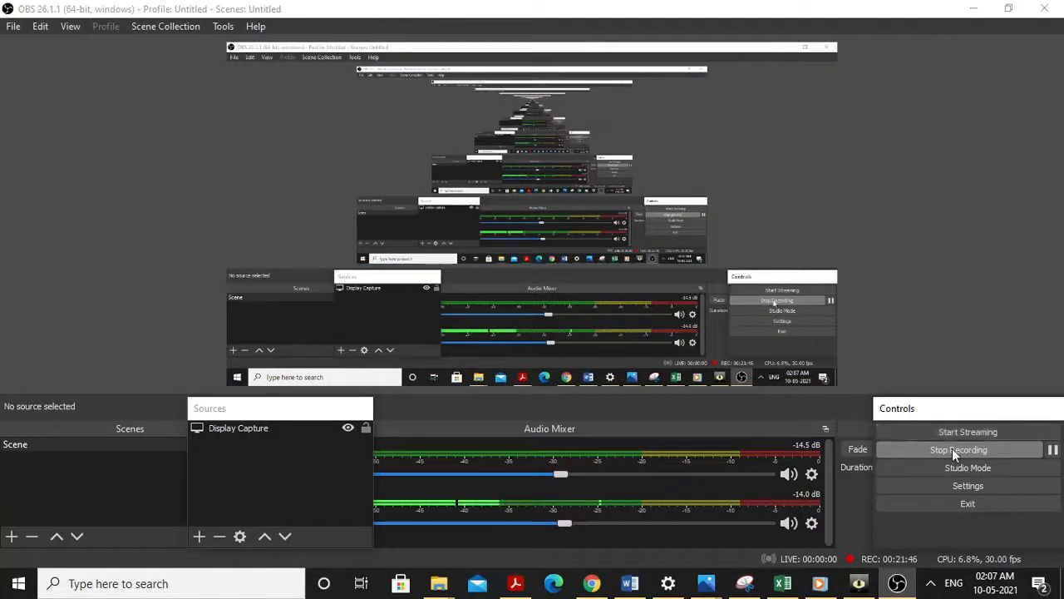